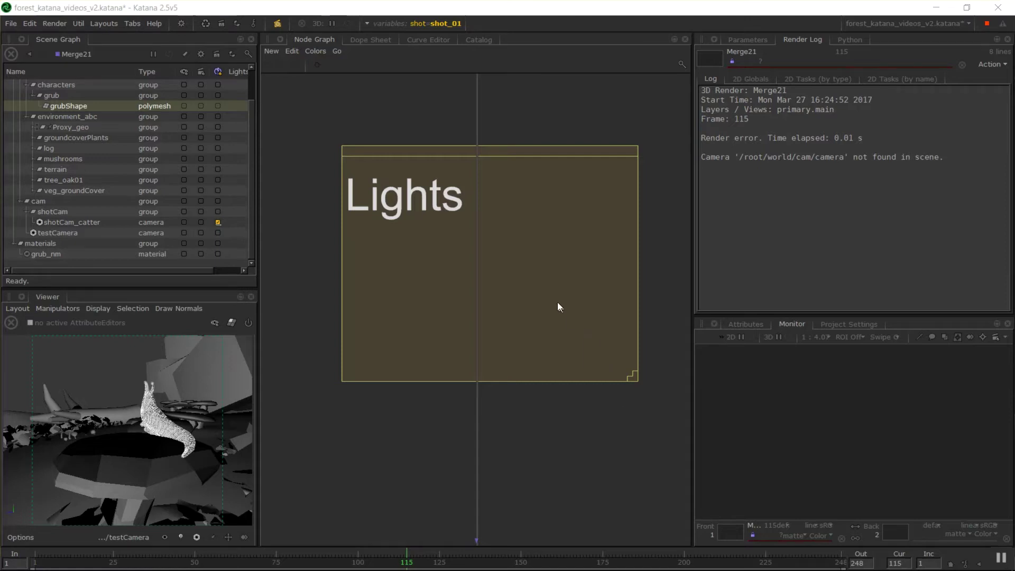
Add a GafferThree node to the node line inside the Lights backdrop and open its parameters.
{"action": "key", "text": "Tab"}
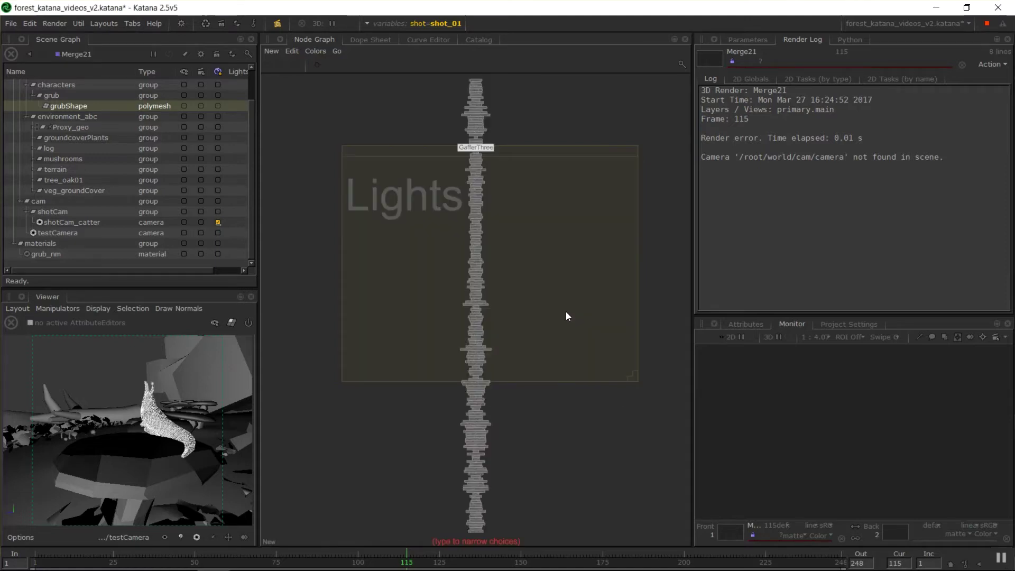
{"action": "type", "text": "gaff"}
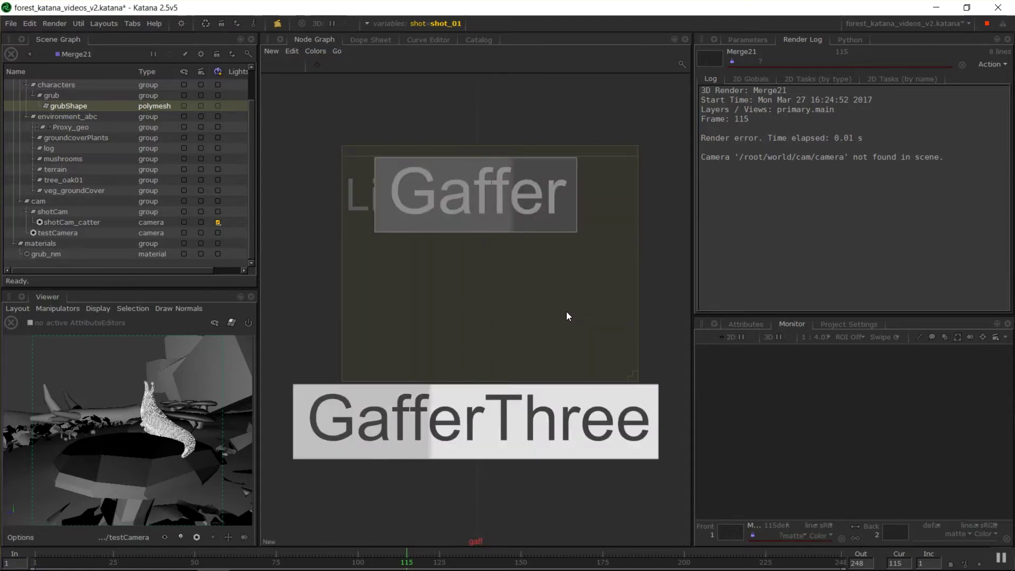
{"action": "key", "text": "Return"}
{"action": "left_click", "coordinate": [475, 271]}
{"action": "left_click", "coordinate": [469, 272]}
{"action": "double_click", "coordinate": [509, 268]}
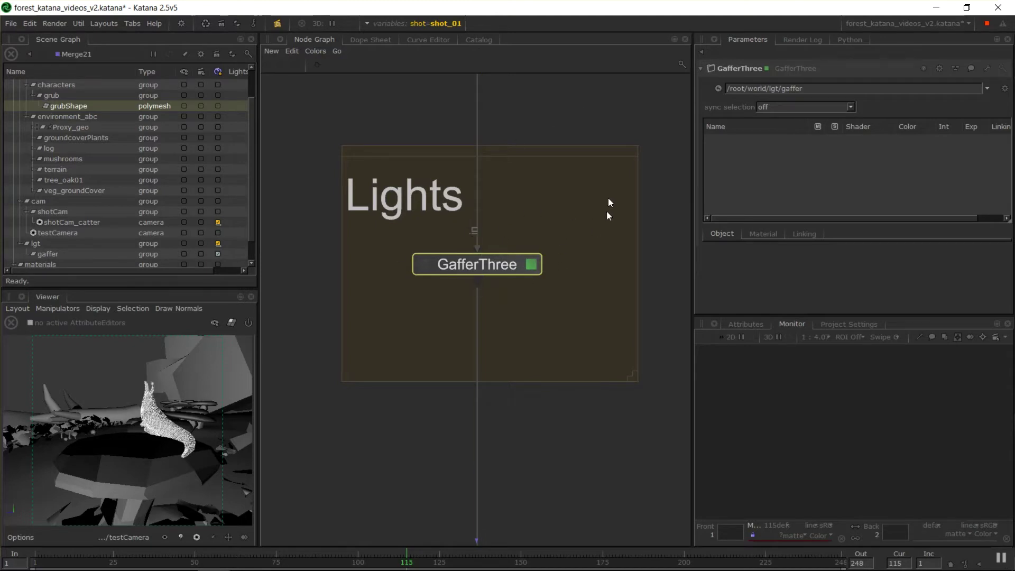
Add a PxrDistantLight to the gaffer and display its material settings in an enlarged parameter area.
{"action": "right_click", "coordinate": [761, 153]}
{"action": "mouse_move", "coordinate": [783, 158]}
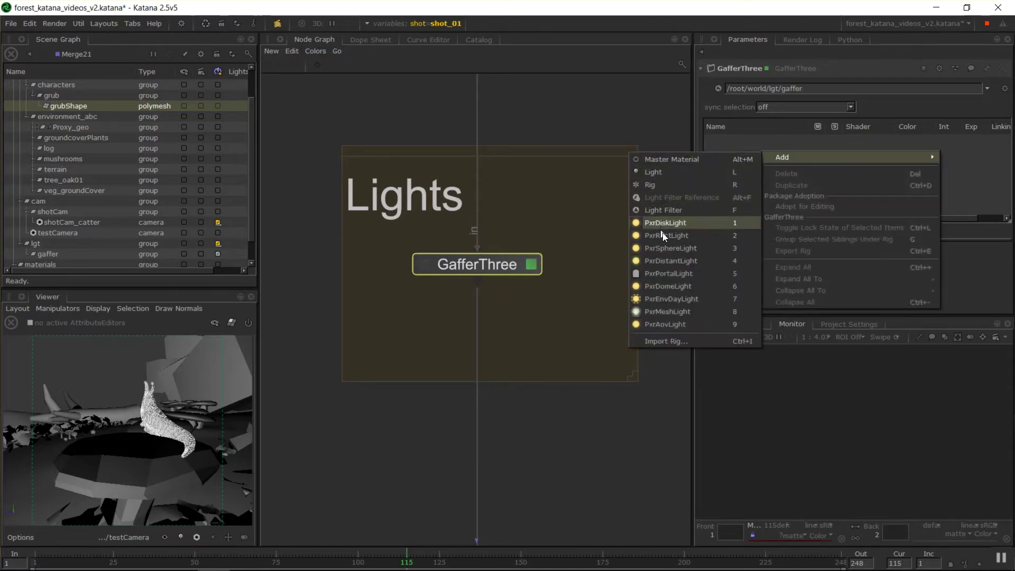
{"action": "left_click", "coordinate": [677, 261]}
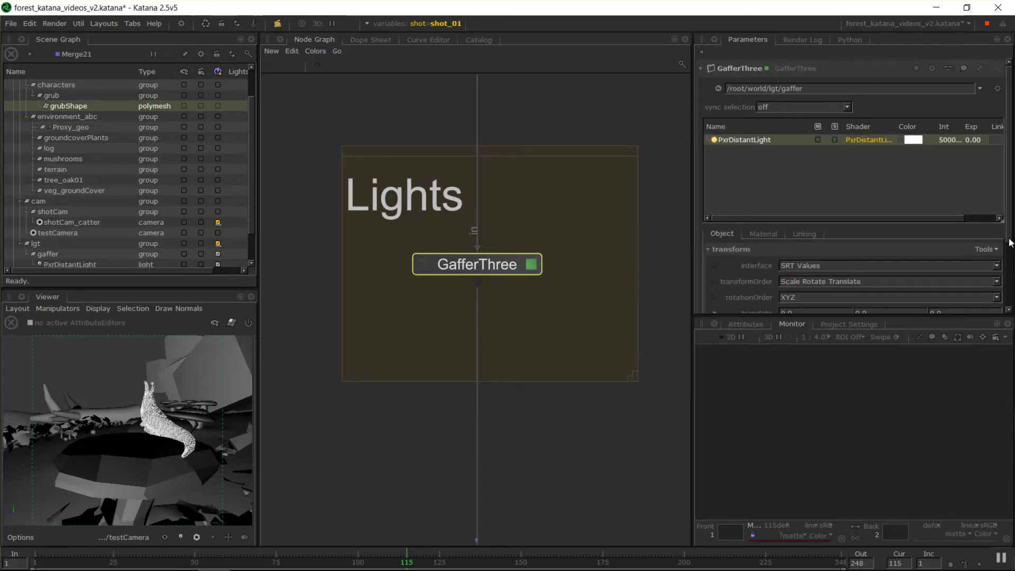
{"action": "left_click", "coordinate": [764, 233]}
{"action": "scroll", "coordinate": [877, 271], "scroll_direction": "down", "scroll_amount": 2}
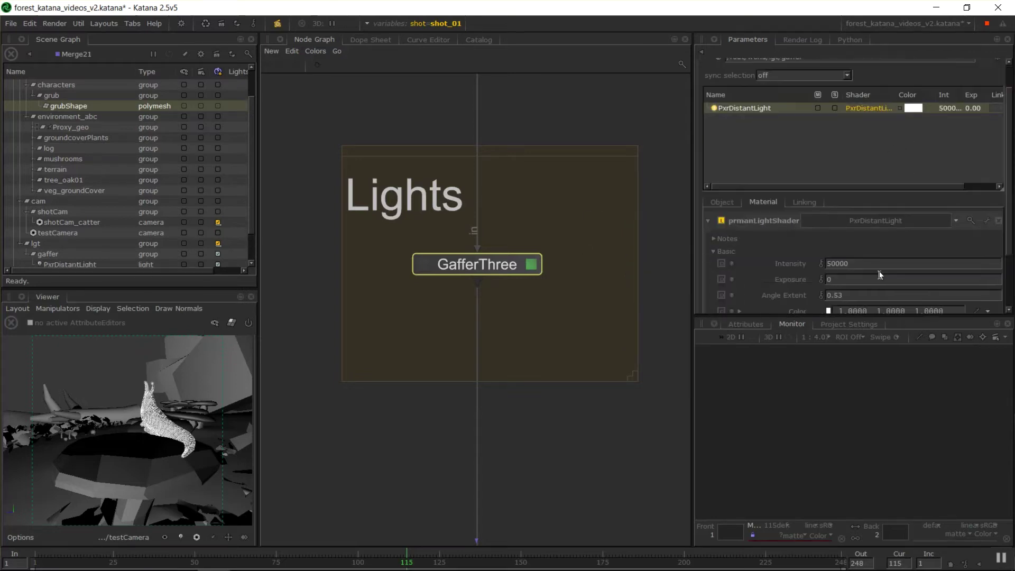
{"action": "left_click_drag", "start_coordinate": [884, 316], "coordinate": [887, 435]}
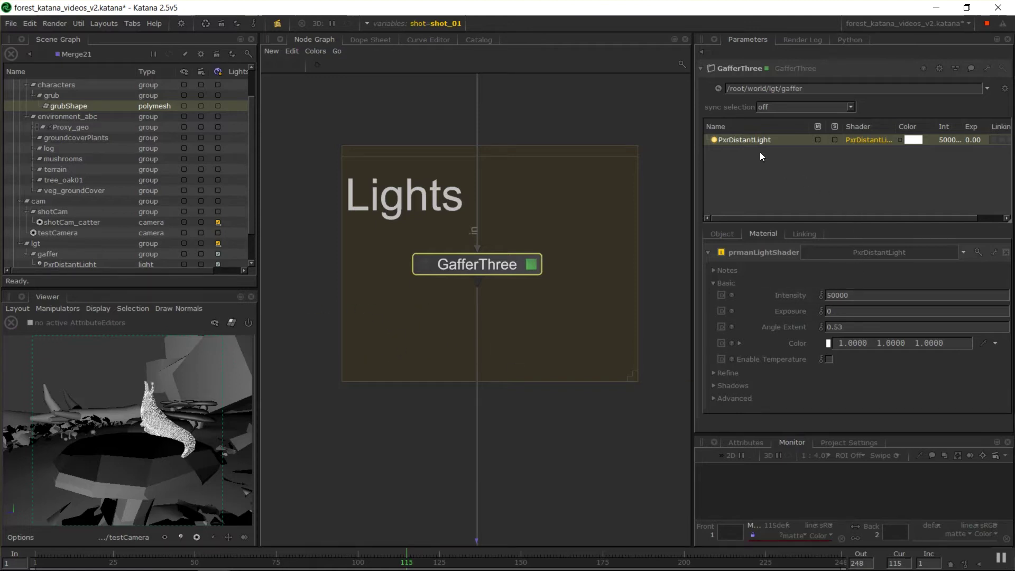
Add a rig to the gaffer alongside PxrDistantLight.
{"action": "right_click", "coordinate": [758, 139]}
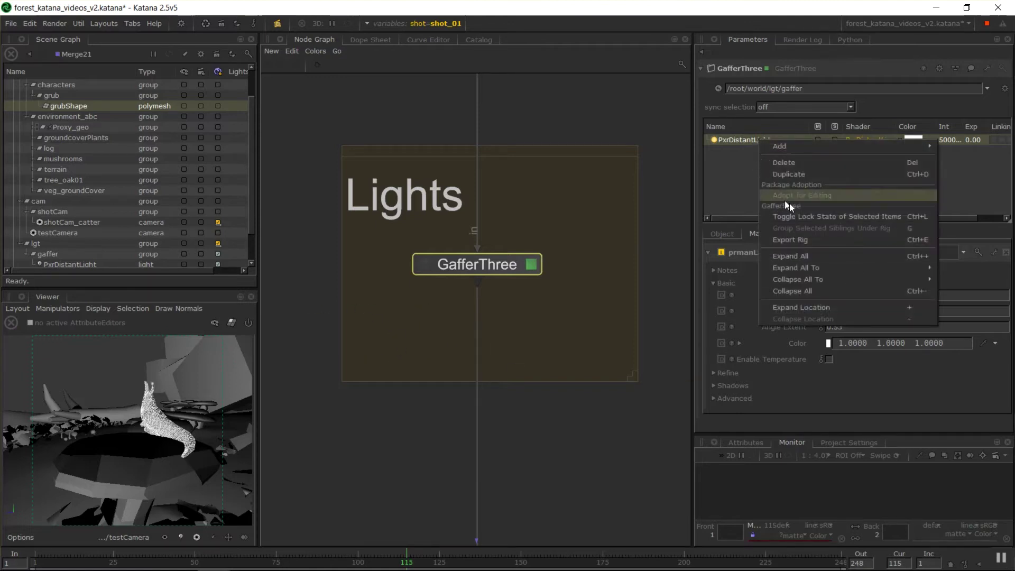
{"action": "mouse_move", "coordinate": [772, 148]}
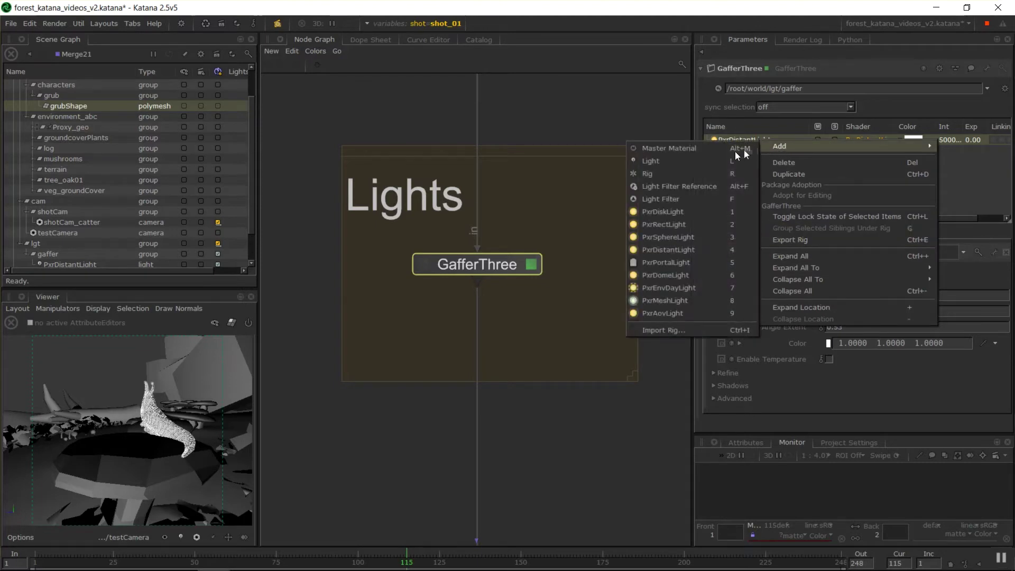
{"action": "left_click", "coordinate": [687, 175]}
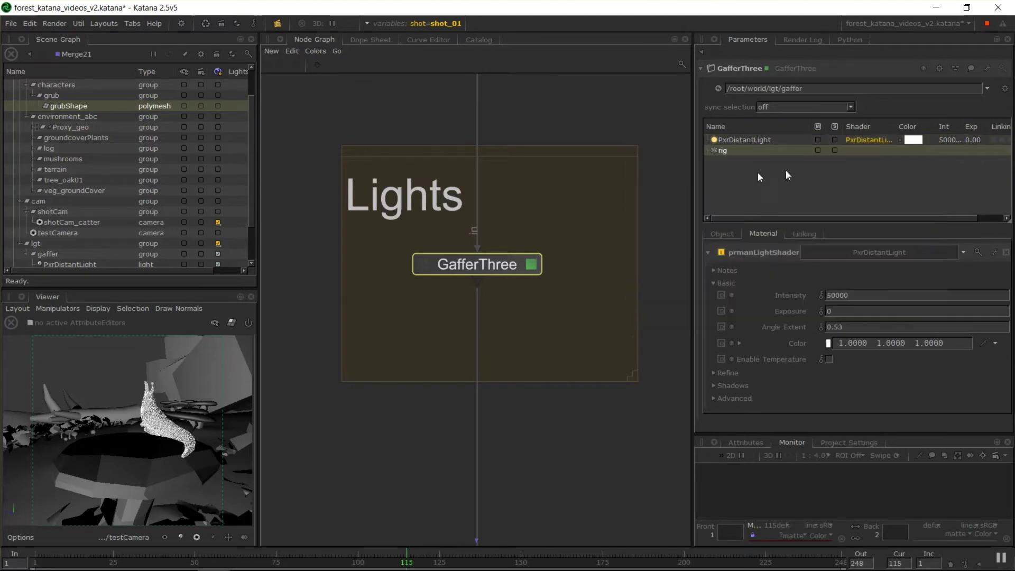
View the rig's export dialog without exporting and delete the rig from the gaffer.
{"action": "left_click", "coordinate": [739, 139]}
{"action": "left_click", "coordinate": [732, 150]}
{"action": "right_click", "coordinate": [731, 150]}
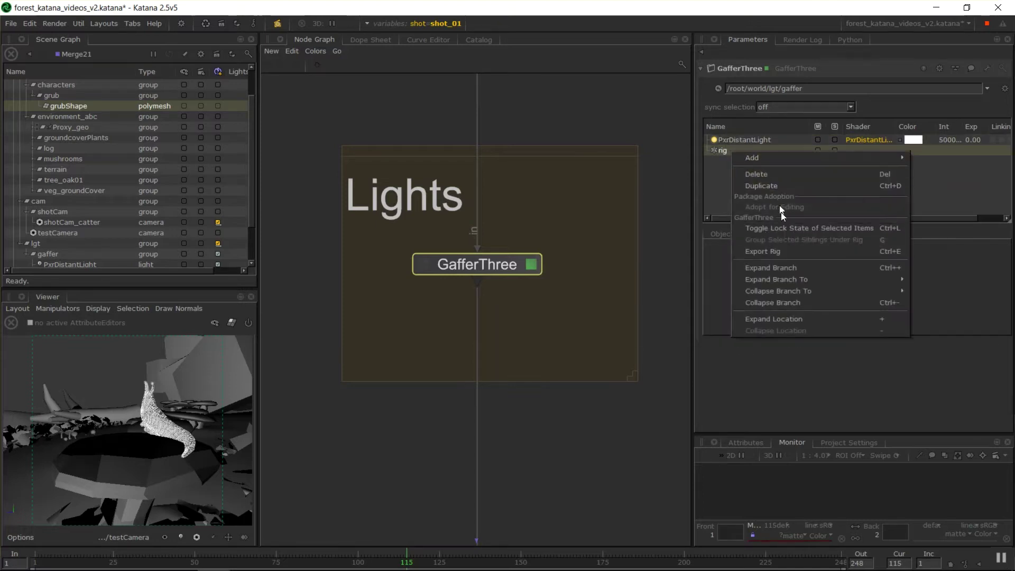
{"action": "left_click", "coordinate": [767, 251]}
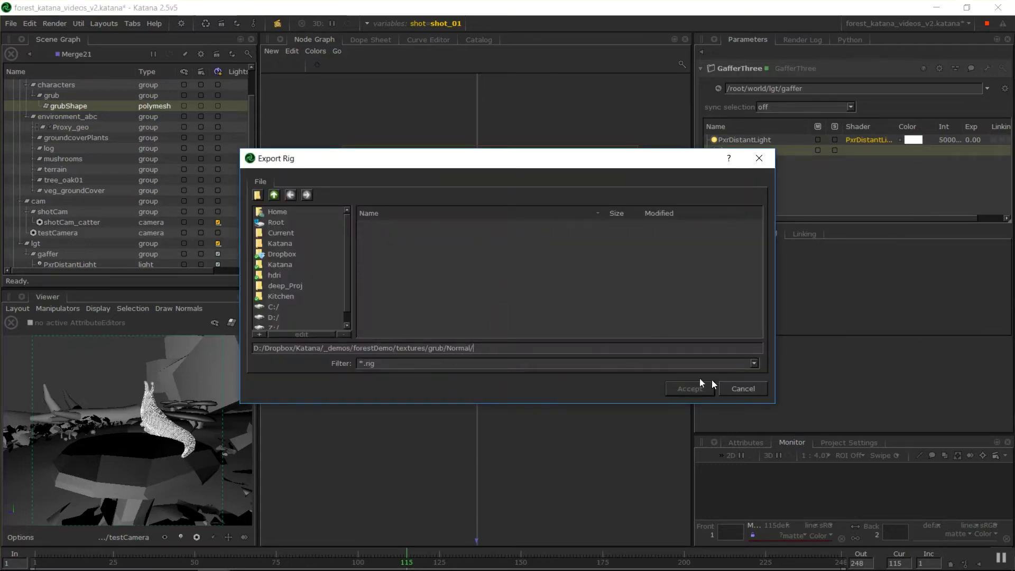
{"action": "left_click", "coordinate": [734, 390]}
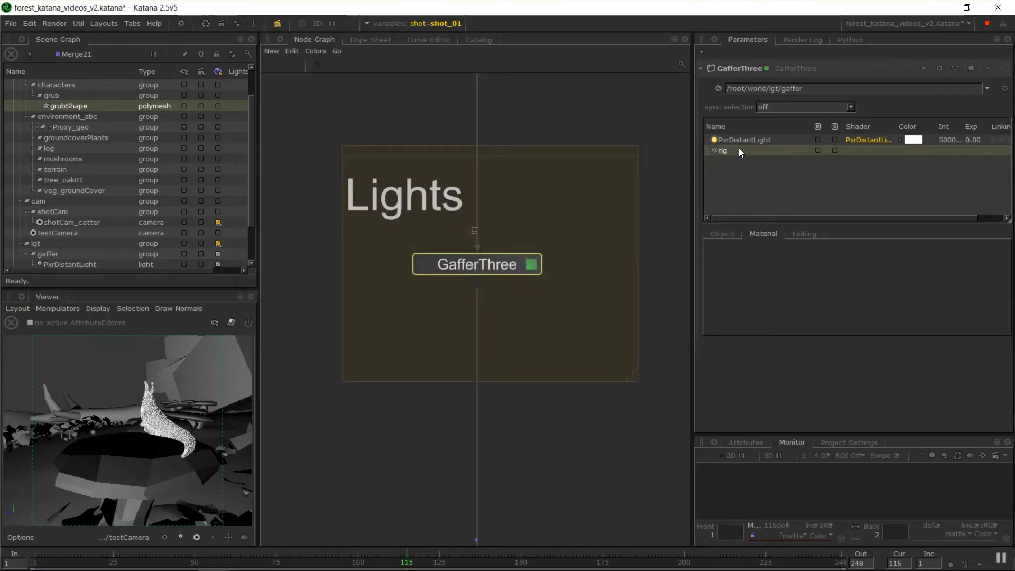
{"action": "key", "text": "Delete"}
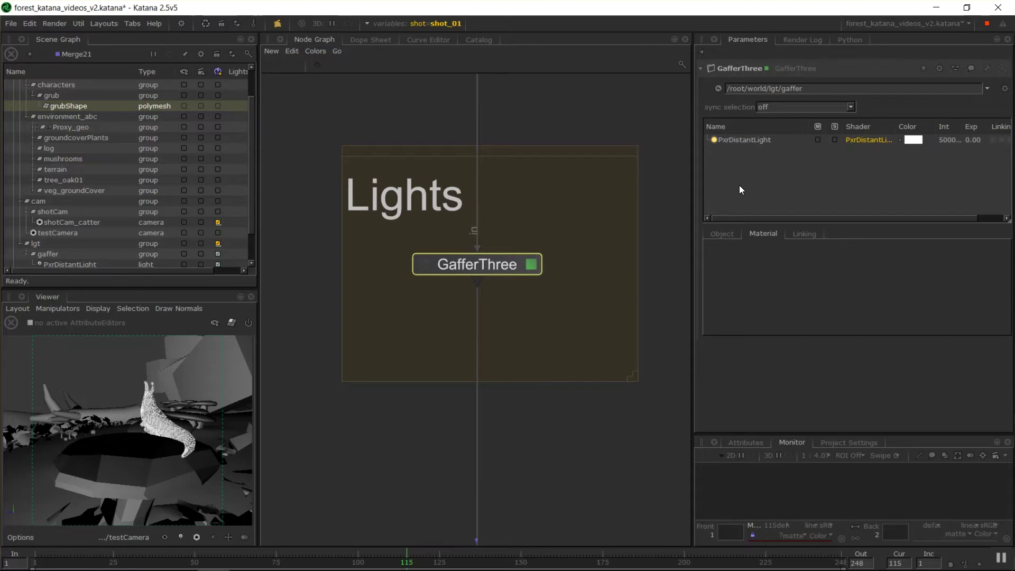
Add a second PxrDistantLight to the gaffer.
{"action": "right_click", "coordinate": [740, 142]}
{"action": "mouse_move", "coordinate": [760, 151]}
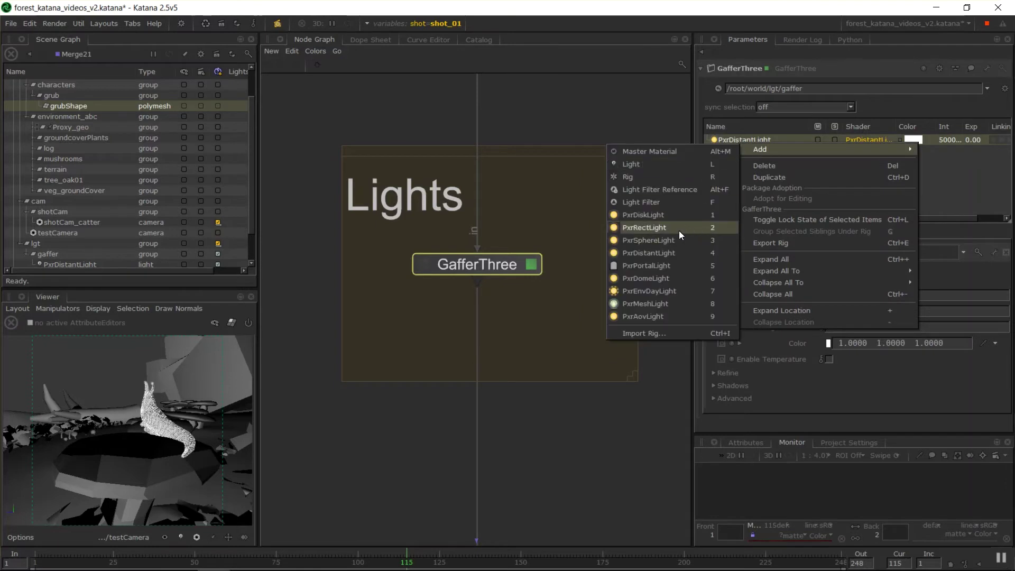
{"action": "left_click", "coordinate": [674, 253]}
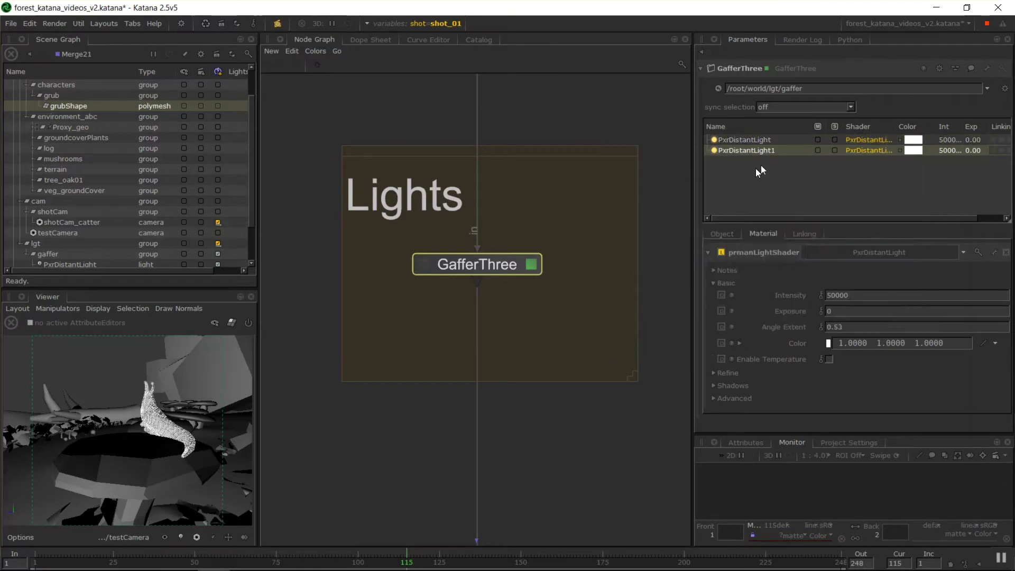
Examine where the gaffer's lights sit in the scene graph relative to the gaffer's root location path.
{"action": "left_click", "coordinate": [779, 106]}
{"action": "left_click", "coordinate": [72, 223]}
{"action": "scroll", "coordinate": [71, 227], "scroll_direction": "down", "scroll_amount": 2}
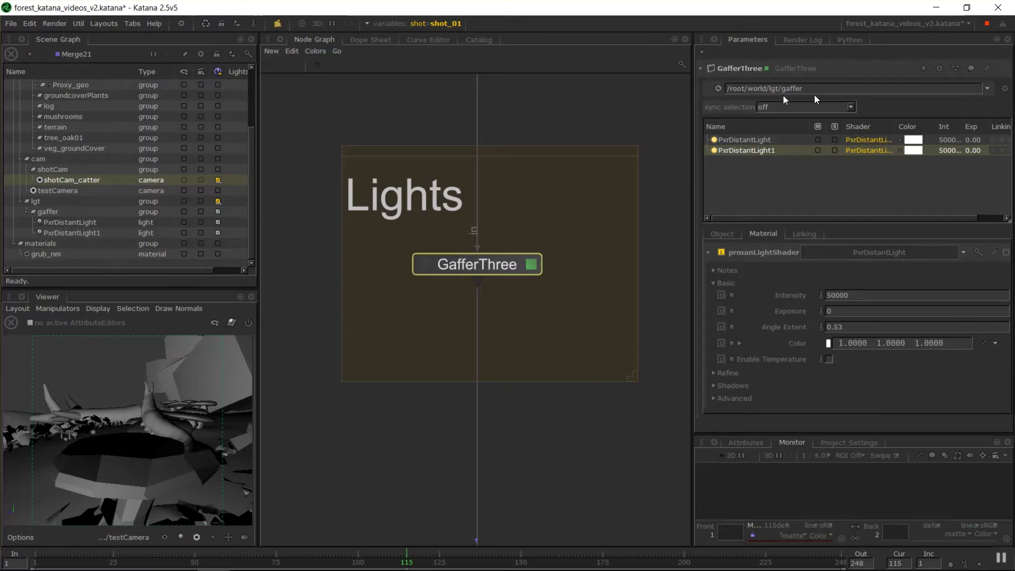
{"action": "left_click_drag", "start_coordinate": [655, 95], "coordinate": [785, 89]}
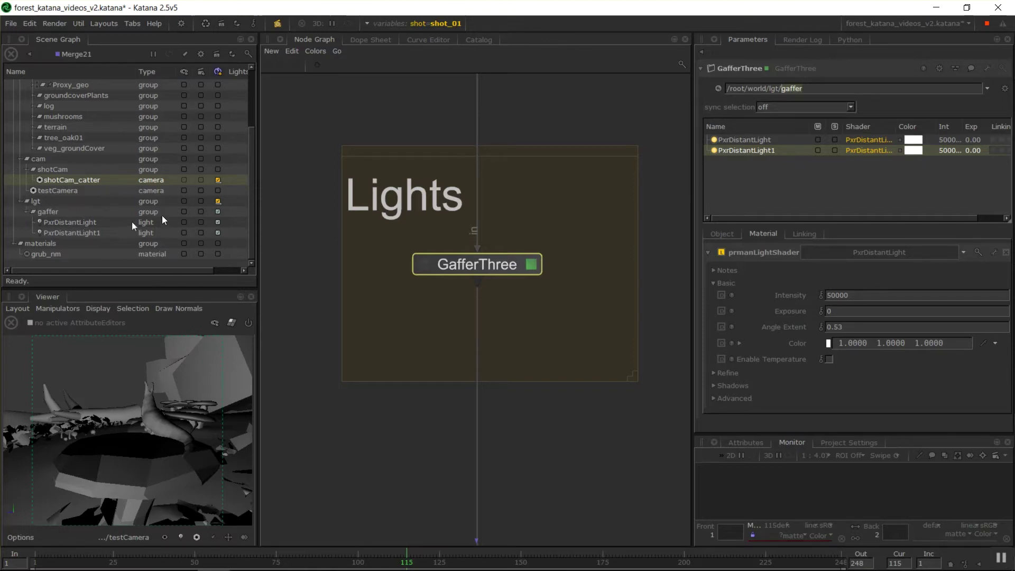
Rename the second distant light as BlueLight.
{"action": "left_click", "coordinate": [748, 150]}
{"action": "key", "text": "ctrl+a"}
{"action": "type", "text": "BlueLight"}
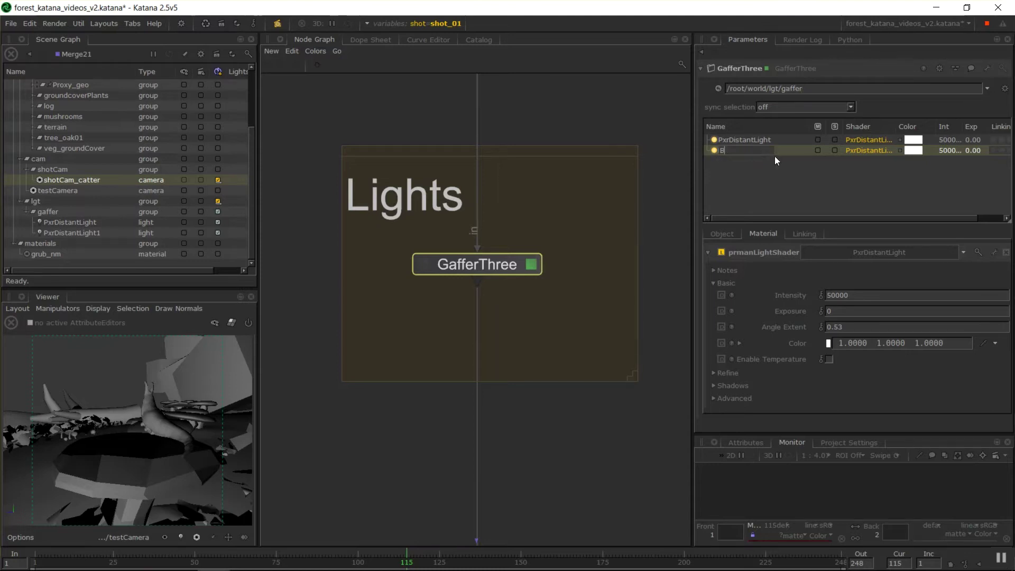
{"action": "key", "text": "Return"}
Set BlueLight's color to a pale blue of about 0.3887, 0.4290, 0.6003 and check its material settings.
{"action": "left_click", "coordinate": [914, 150]}
{"action": "left_click", "coordinate": [371, 234]}
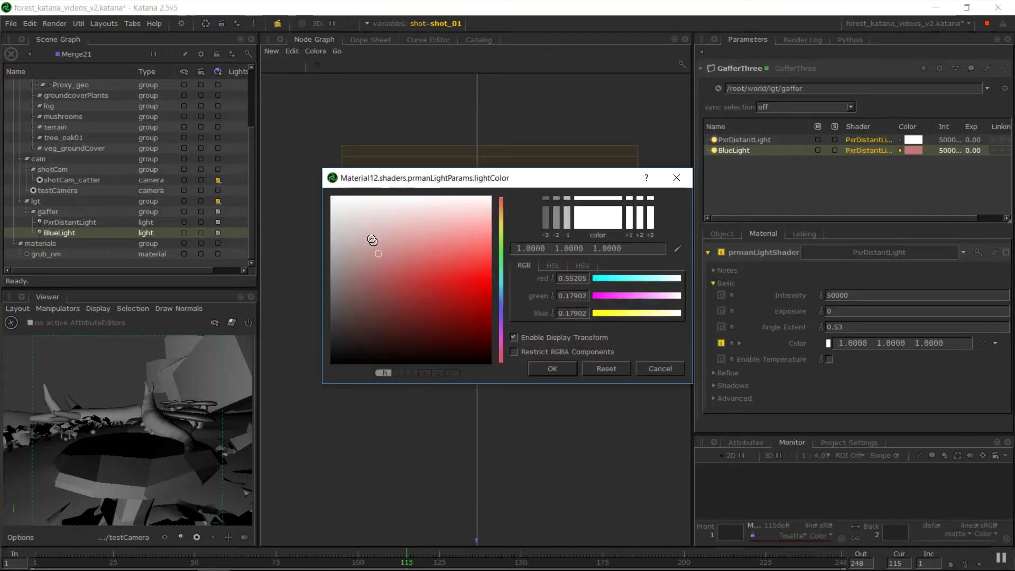
{"action": "left_click", "coordinate": [627, 296]}
{"action": "left_click", "coordinate": [618, 281]}
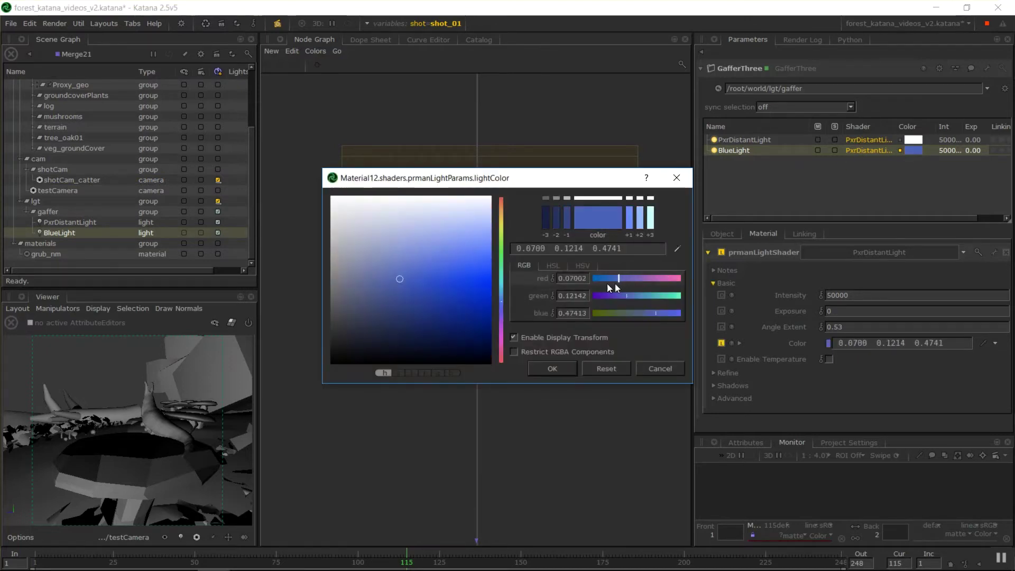
{"action": "left_click_drag", "start_coordinate": [406, 254], "coordinate": [372, 241]}
{"action": "left_click", "coordinate": [563, 372]}
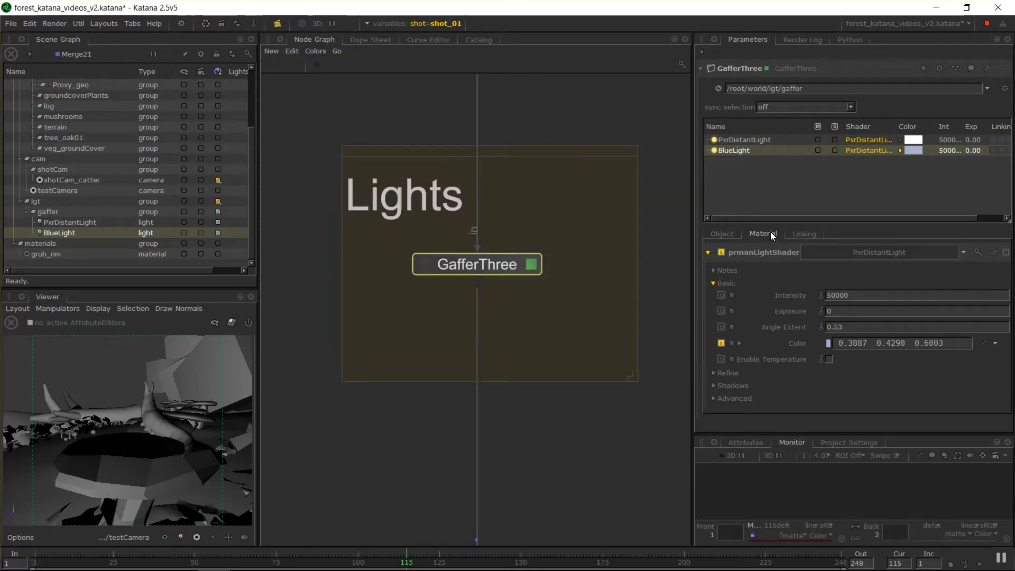
{"action": "left_click", "coordinate": [709, 253]}
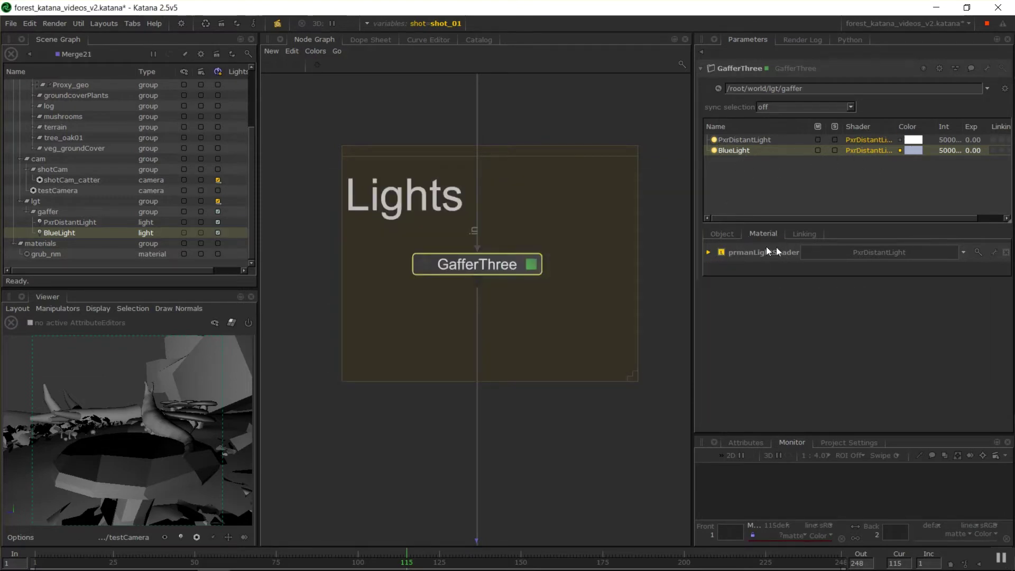
{"action": "left_click", "coordinate": [708, 253]}
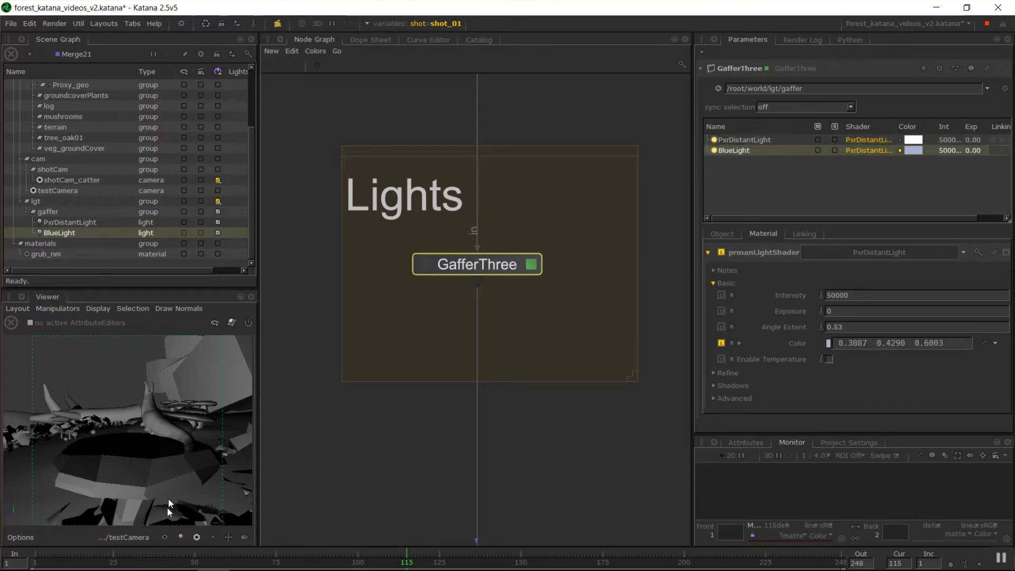
Frame BlueLight in the viewer and set the gaffer's sync selection to in/out.
{"action": "key", "text": "f"}
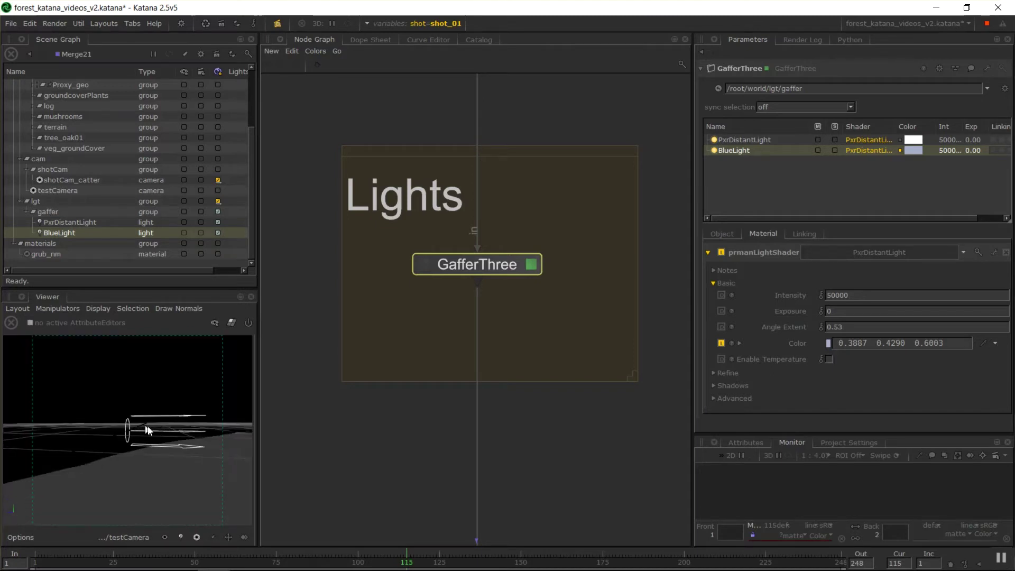
{"action": "mouse_move", "coordinate": [145, 426]}
{"action": "left_mouse_down", "text": "alt"}
{"action": "mouse_move", "coordinate": [161, 448]}
{"action": "mouse_move", "coordinate": [147, 428]}
{"action": "left_mouse_up", "text": "alt"}
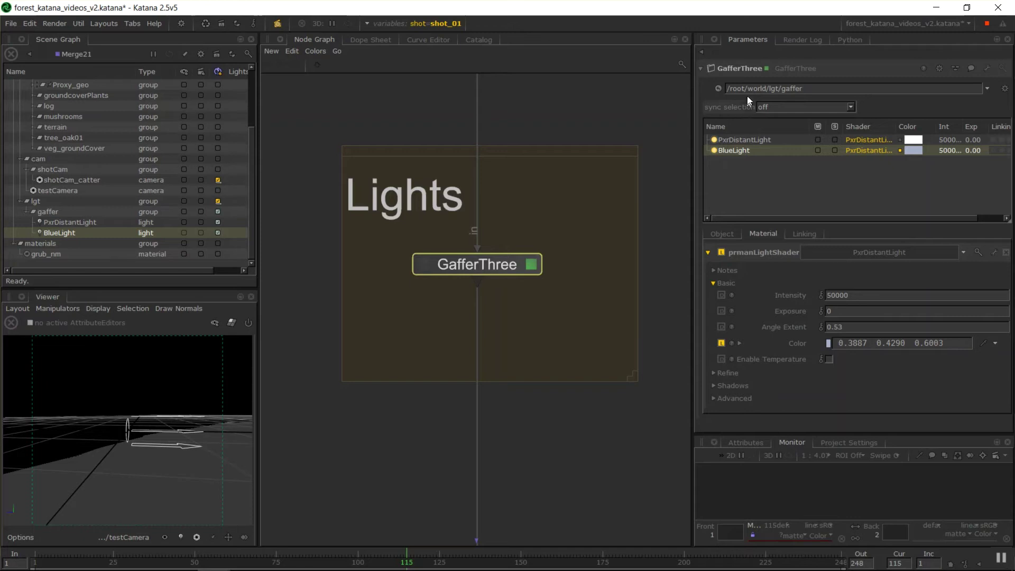
{"action": "left_click", "coordinate": [773, 107]}
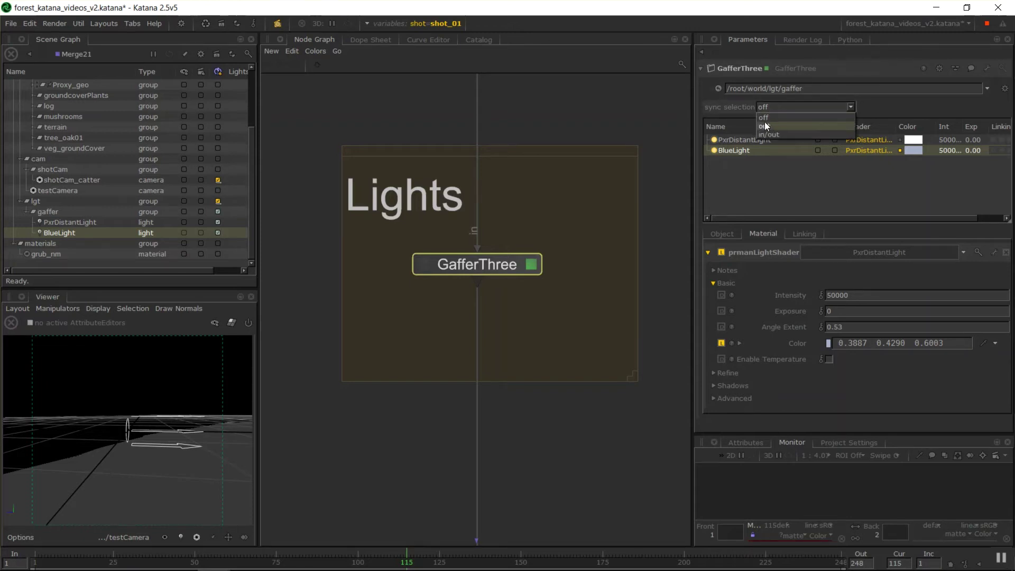
{"action": "left_click", "coordinate": [770, 127]}
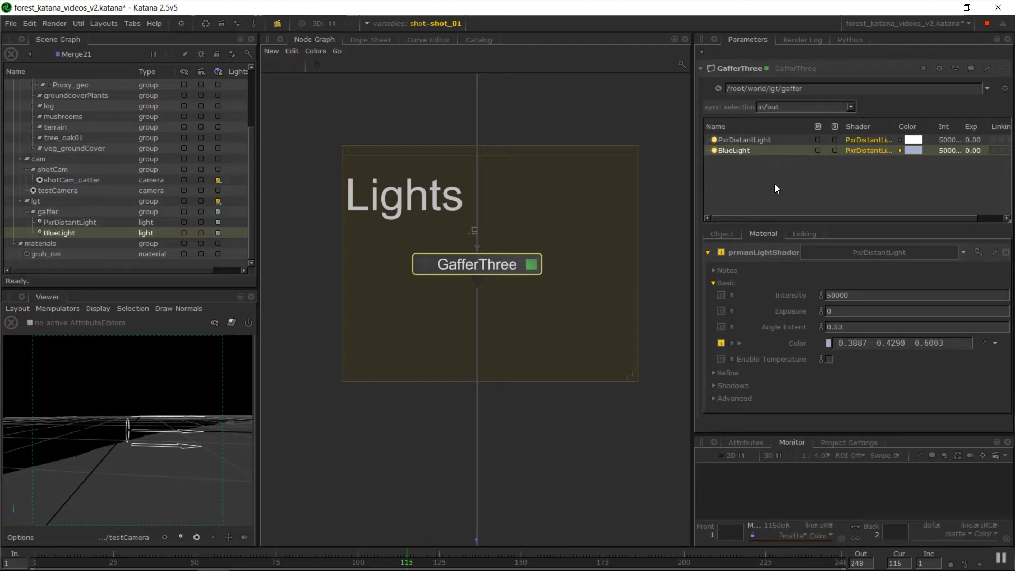
Rotate PxrDistantLight in the viewer so that it points down toward the terrain.
{"action": "left_click", "coordinate": [750, 139]}
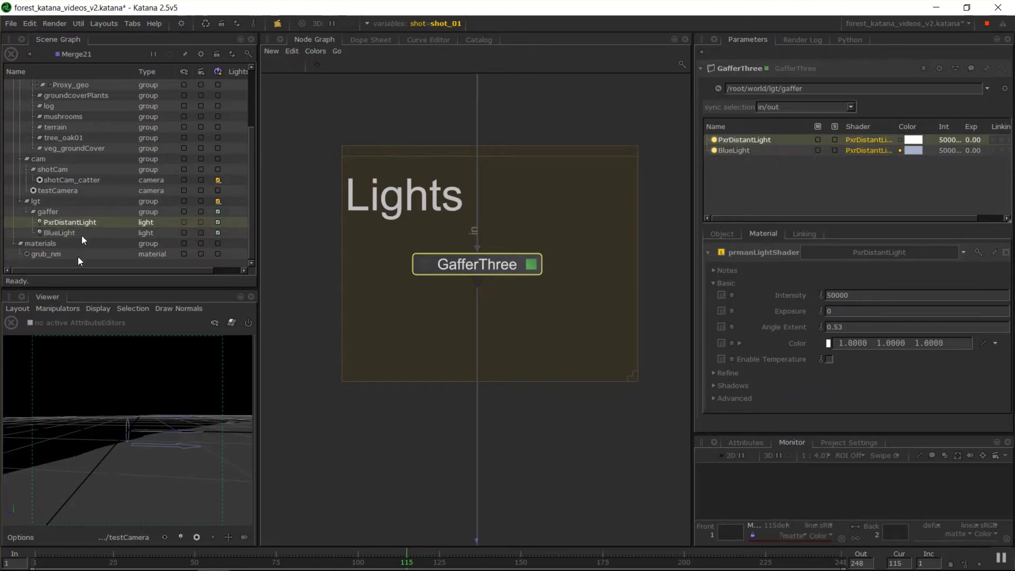
{"action": "key", "text": "e"}
{"action": "left_click_drag", "start_coordinate": [160, 416], "coordinate": [199, 442]}
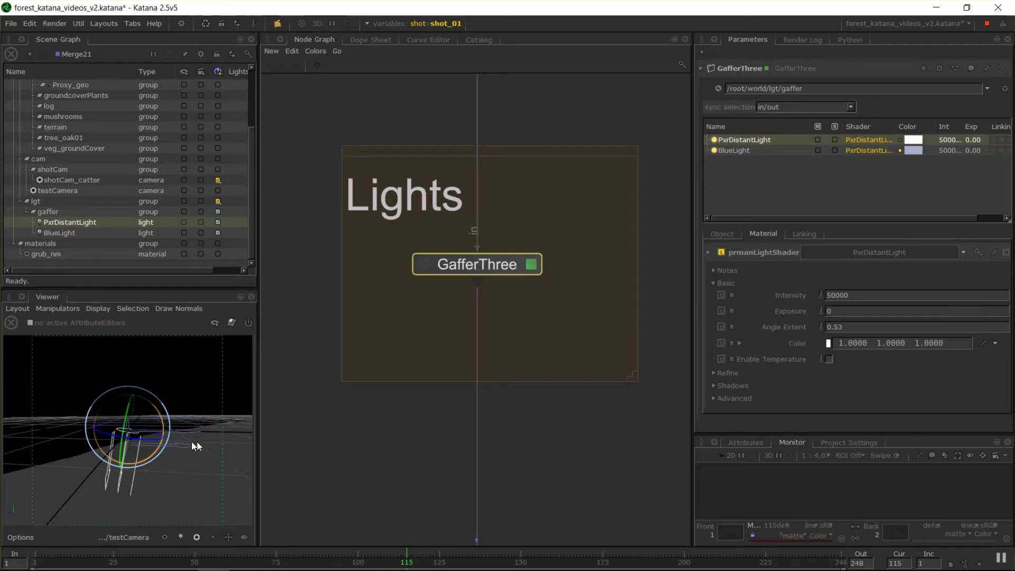
Switch PxrDistantLight between the translate and rotate manipulators and undo the last transform adjustment.
{"action": "key", "text": "w"}
{"action": "key", "text": "e"}
{"action": "key", "text": "w"}
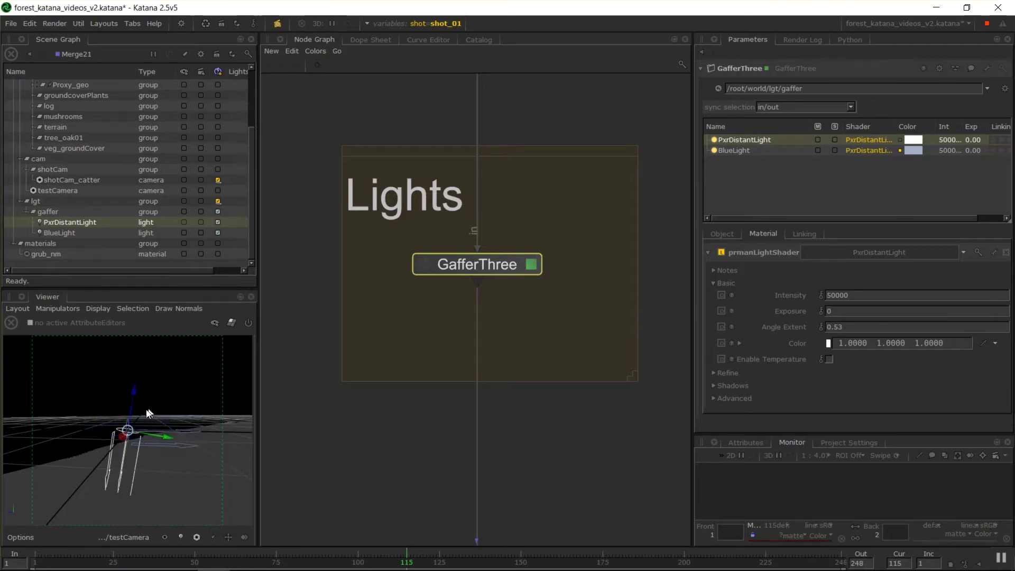
{"action": "key", "text": "e"}
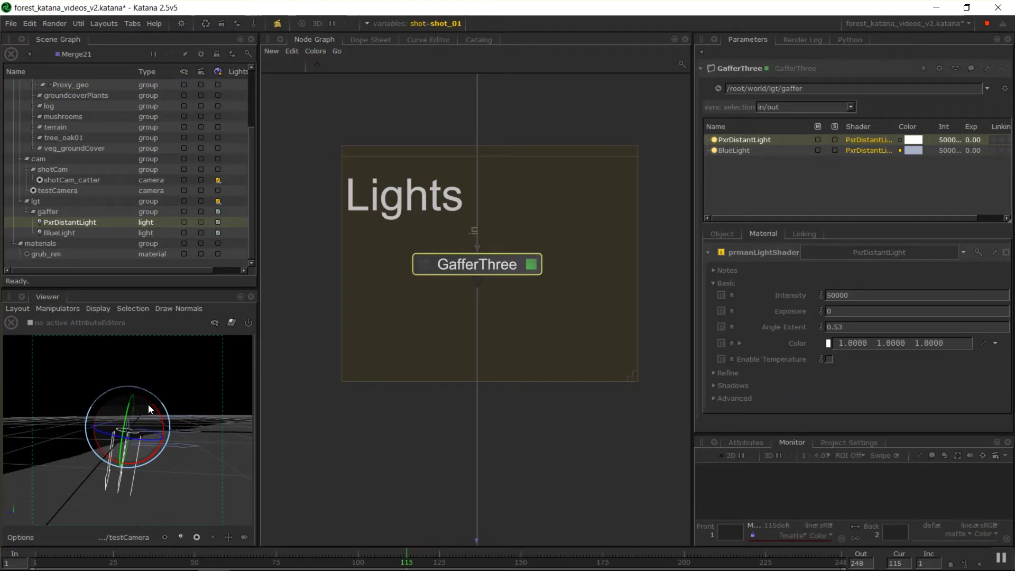
{"action": "key", "text": "w"}
{"action": "key", "text": "ctrl+z"}
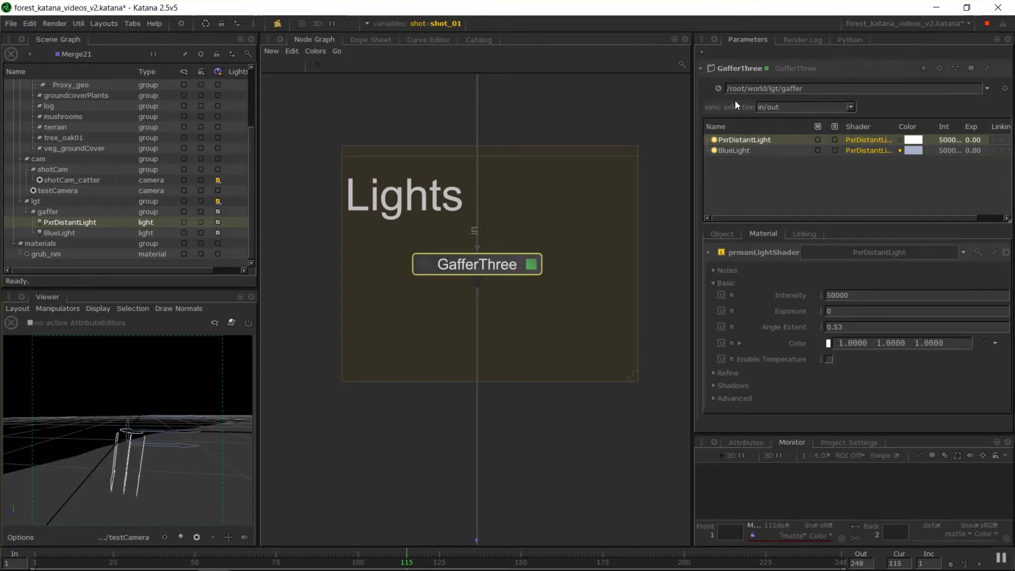
Clear the gaffer's light selection and select PxrDistantLight, then BlueLight, to check the synced selection.
{"action": "left_click", "coordinate": [800, 194]}
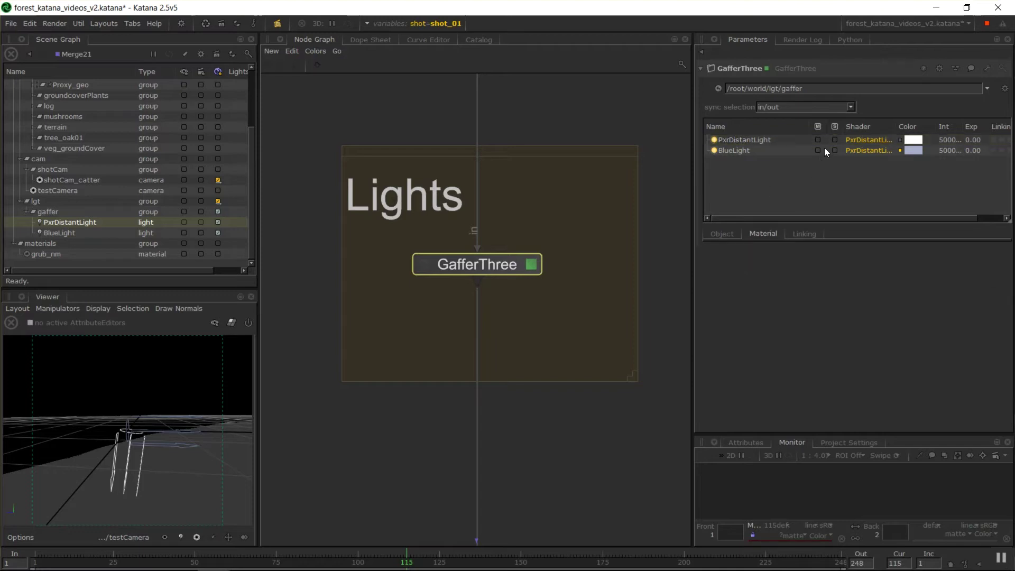
{"action": "left_click", "coordinate": [753, 143]}
{"action": "left_click", "coordinate": [743, 152]}
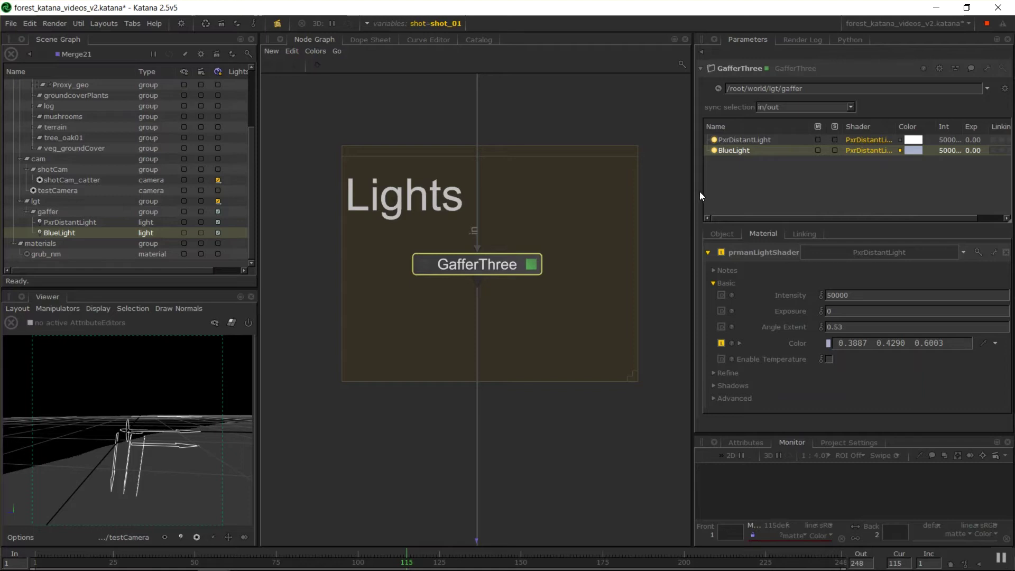
Solo BlueLight in the gaffer and turn its solo off again.
{"action": "left_click", "coordinate": [833, 150]}
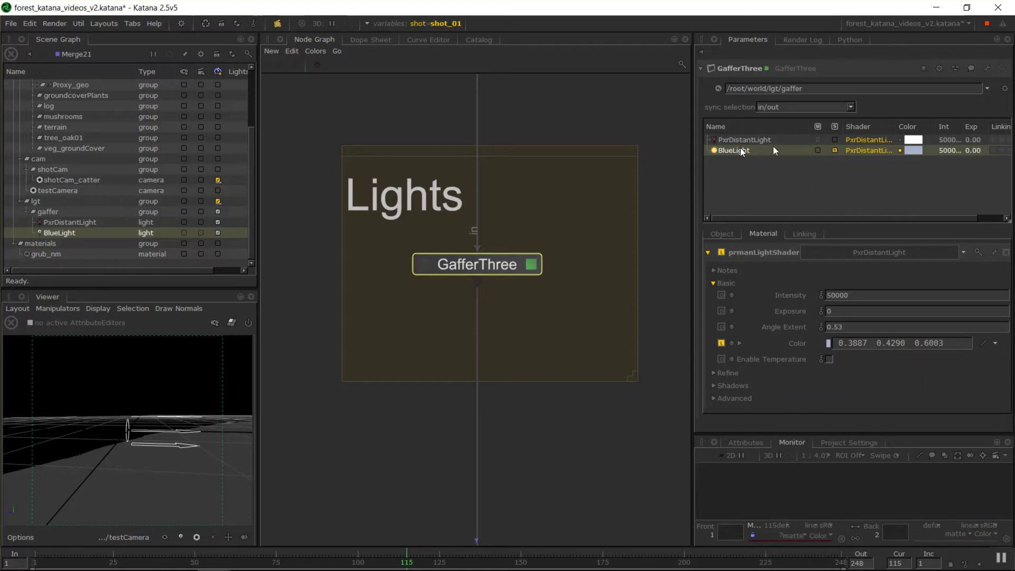
{"action": "left_click", "coordinate": [834, 151]}
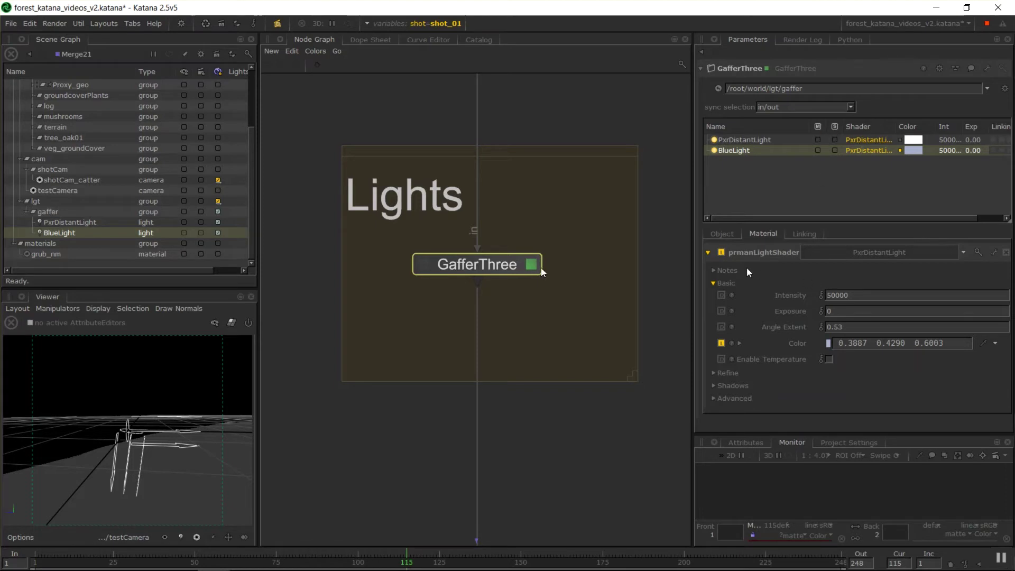
Delete BlueLight and PxrDistantLight from the gaffer's light list.
{"action": "scroll", "coordinate": [629, 338], "scroll_direction": "down", "scroll_amount": 5}
{"action": "middle_click_drag", "start_coordinate": [579, 296], "coordinate": [404, 403]}
{"action": "middle_click_drag", "start_coordinate": [585, 350], "coordinate": [584, 393]}
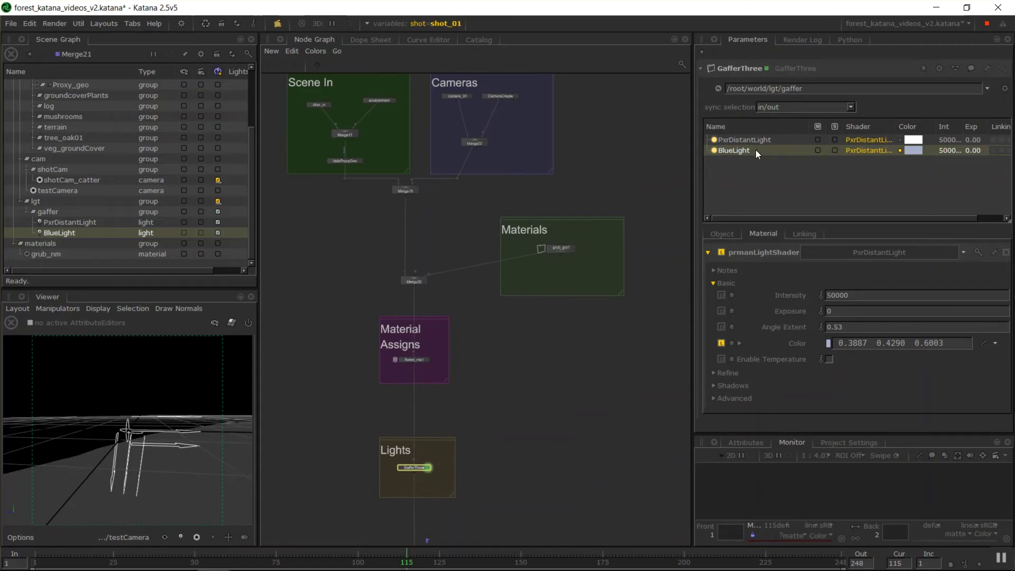
{"action": "key", "text": "Delete"}
{"action": "left_click", "coordinate": [742, 137]}
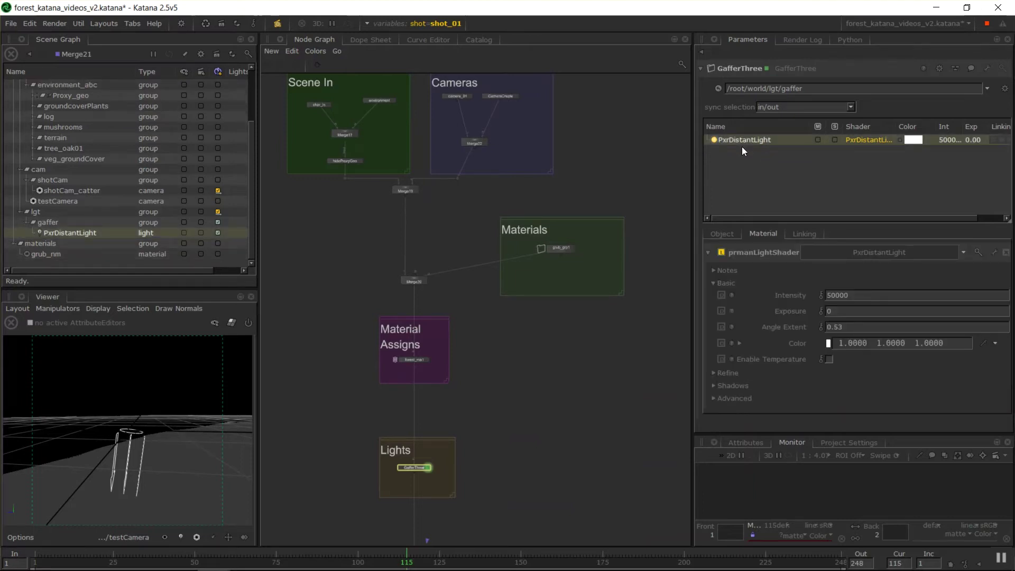
{"action": "key", "text": "Delete"}
Inspect the parameters of the CameraCreate and camera_01 nodes in the Cameras backdrop.
{"action": "middle_click_drag", "start_coordinate": [474, 235], "coordinate": [445, 308]}
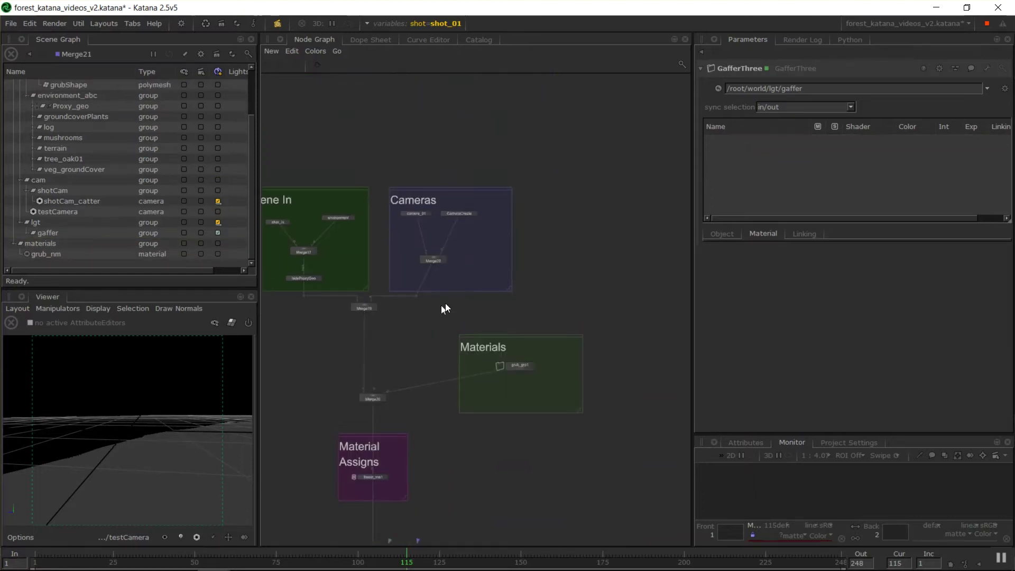
{"action": "scroll", "coordinate": [440, 318], "scroll_direction": "up", "scroll_amount": 10}
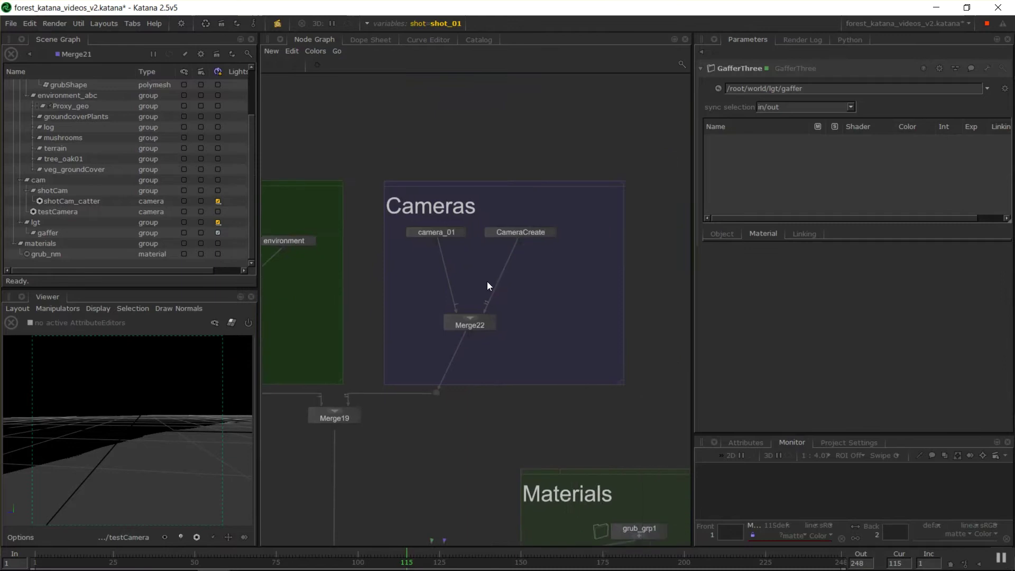
{"action": "middle_click_drag", "start_coordinate": [461, 225], "coordinate": [447, 220]}
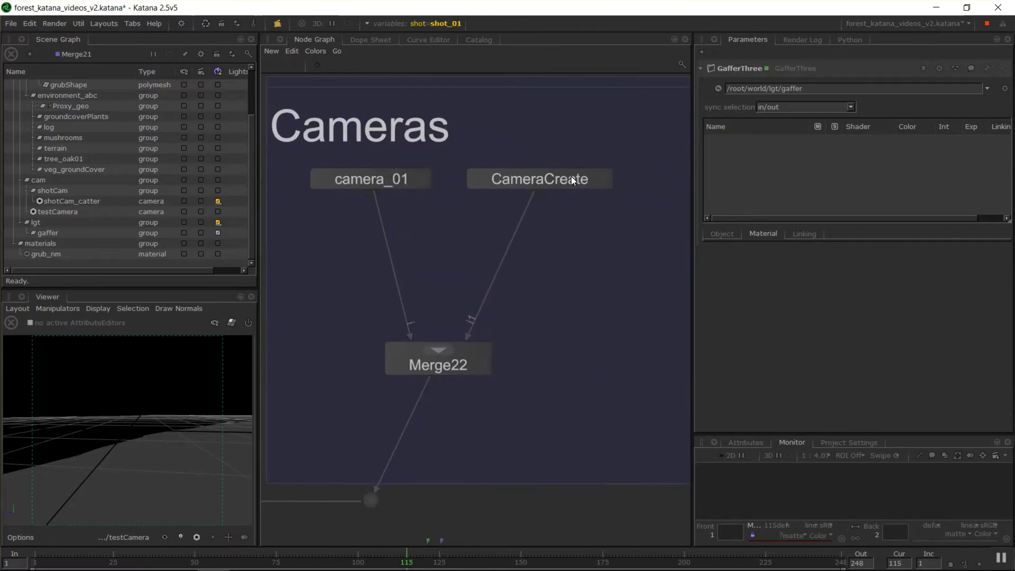
{"action": "left_click", "coordinate": [601, 179]}
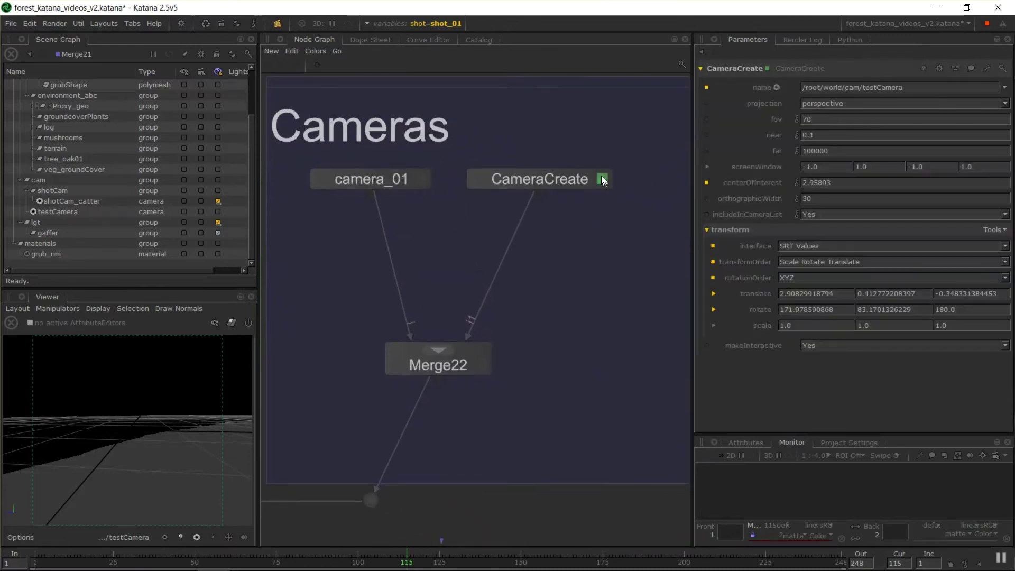
{"action": "left_click", "coordinate": [421, 180]}
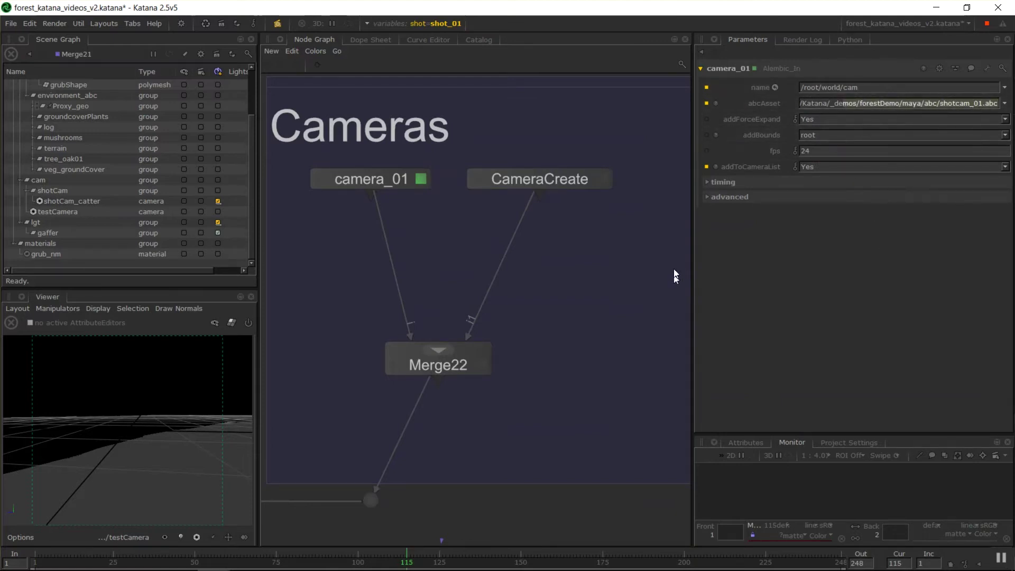
Switch the viewer to look through shotCam_catter.
{"action": "left_click", "coordinate": [128, 537]}
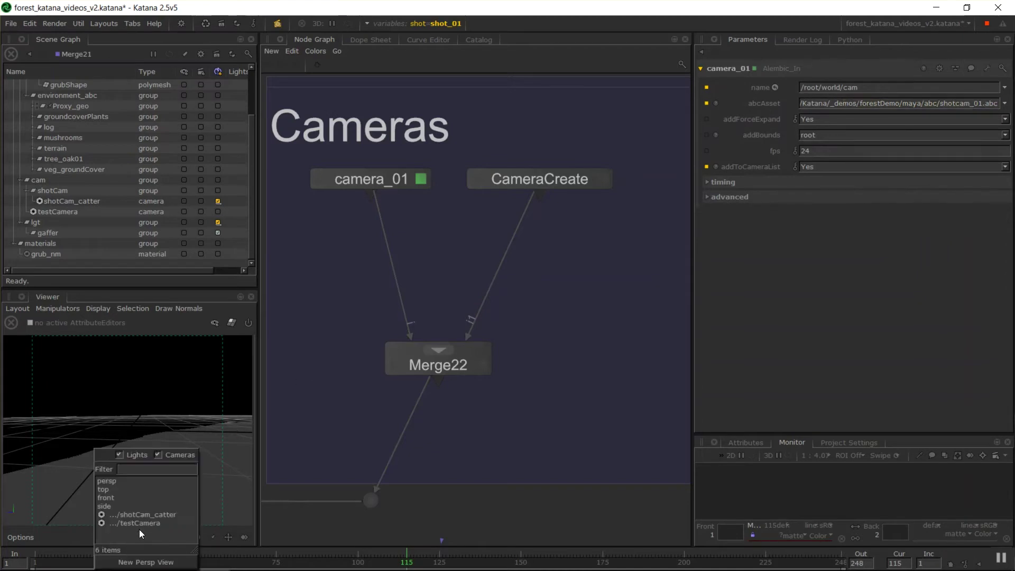
{"action": "left_click", "coordinate": [142, 516]}
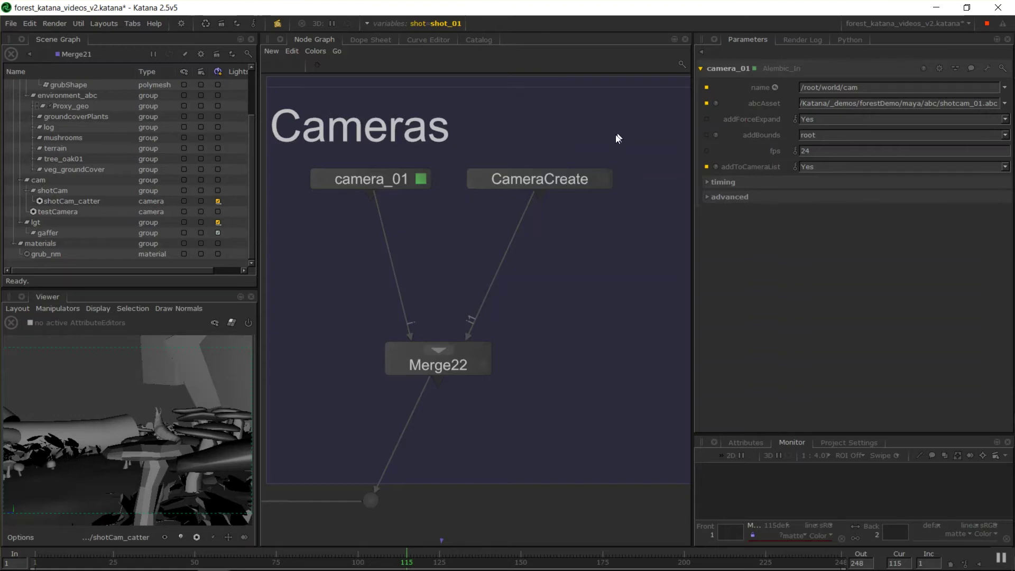
{"action": "left_click", "coordinate": [559, 176]}
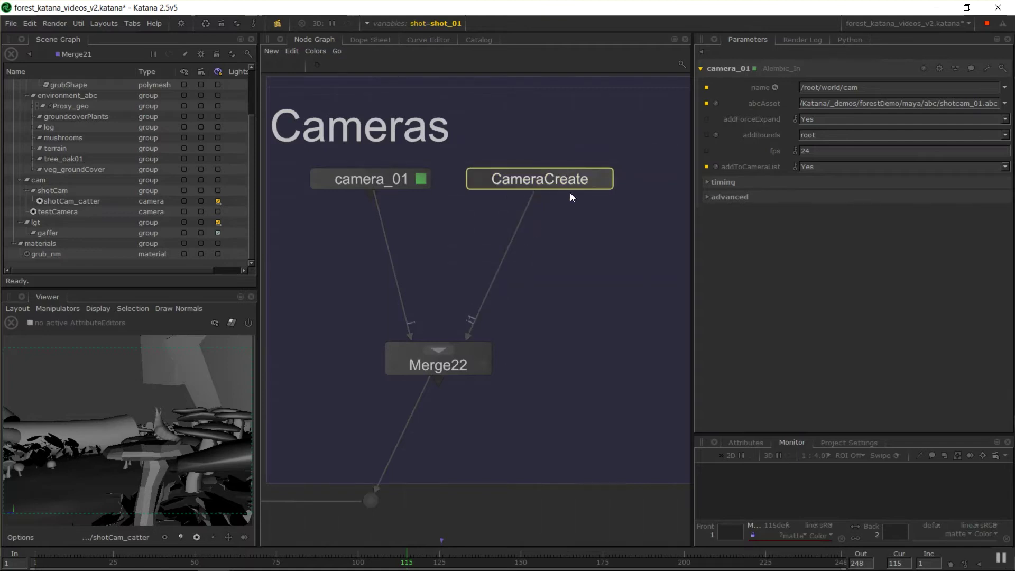
{"action": "left_click", "coordinate": [548, 247]}
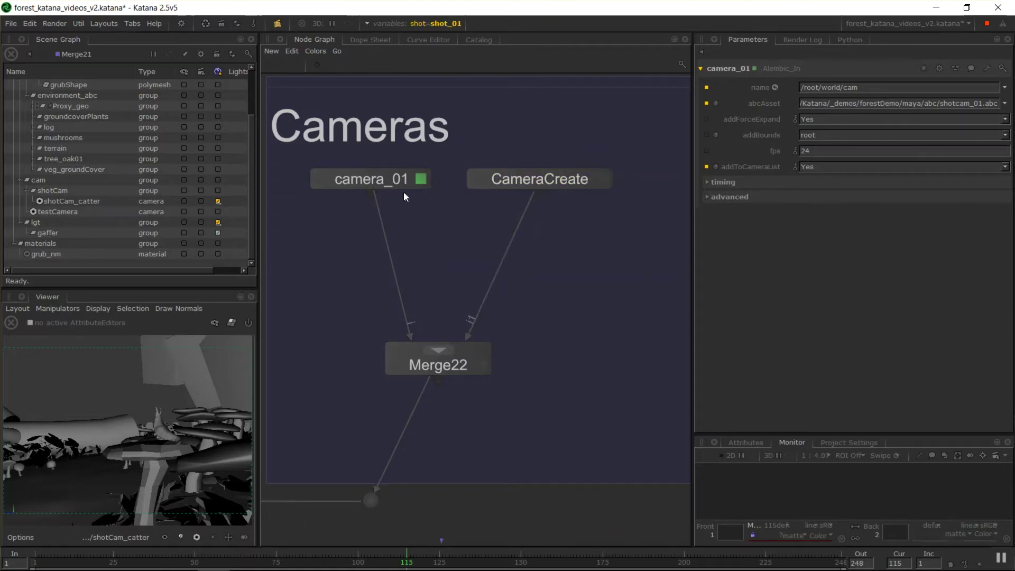
Add another CameraCreate node inside the Cameras backdrop and delete it again.
{"action": "left_click", "coordinate": [547, 180]}
{"action": "left_click", "coordinate": [578, 242]}
{"action": "key", "text": "Tab"}
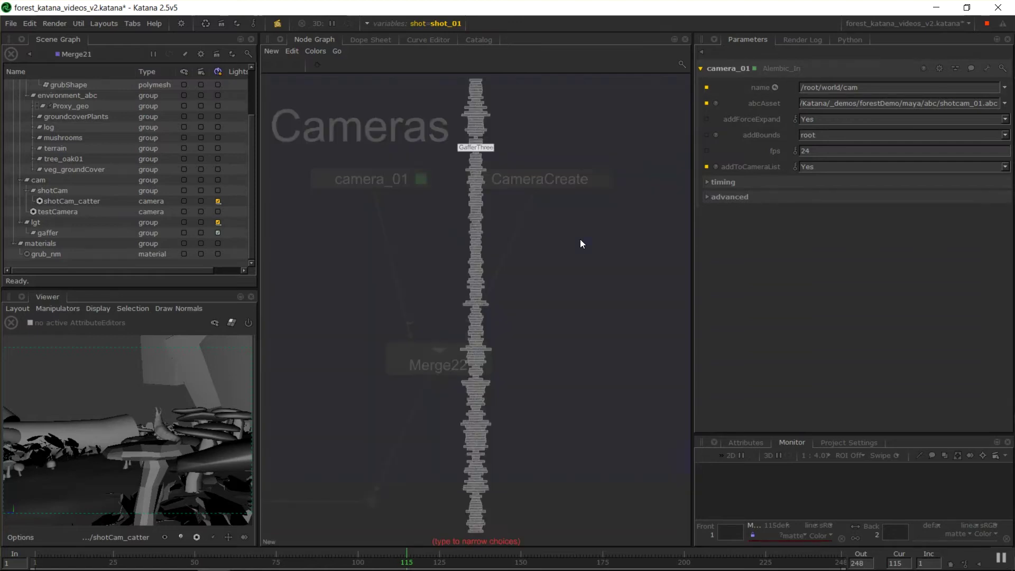
{"action": "type", "text": "cam"}
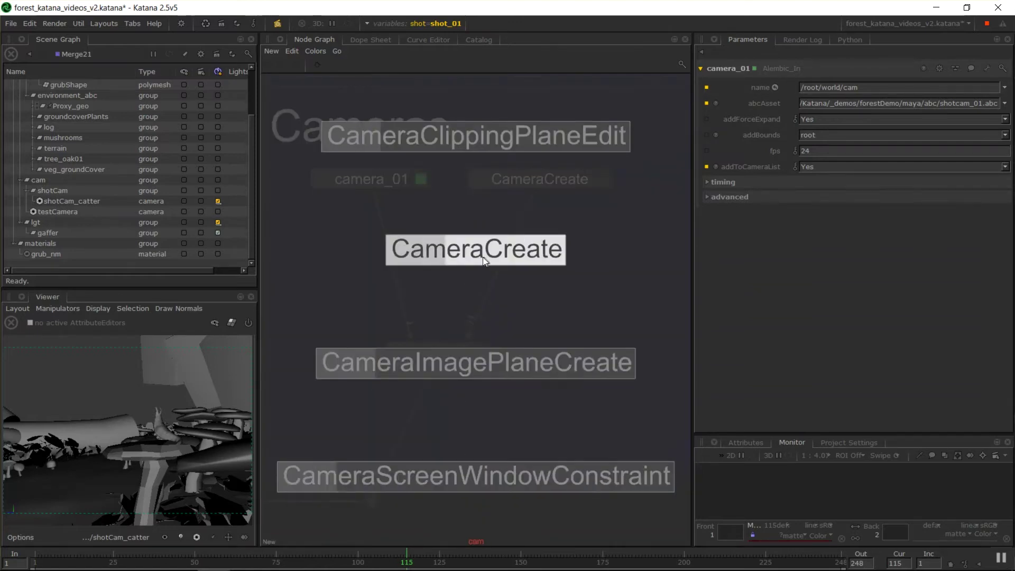
{"action": "left_click", "coordinate": [505, 249]}
{"action": "left_click", "coordinate": [622, 268]}
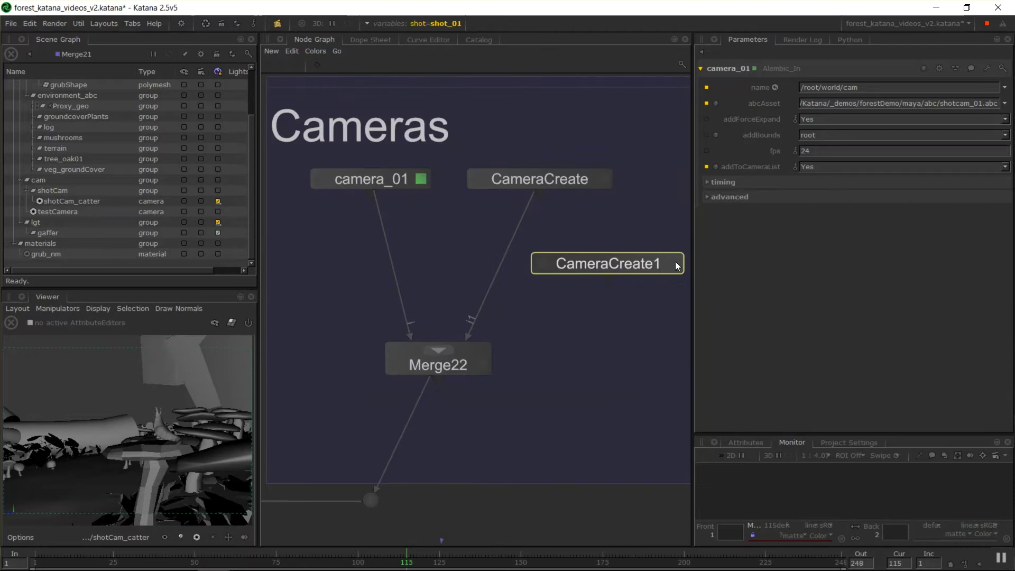
{"action": "key", "text": "Delete"}
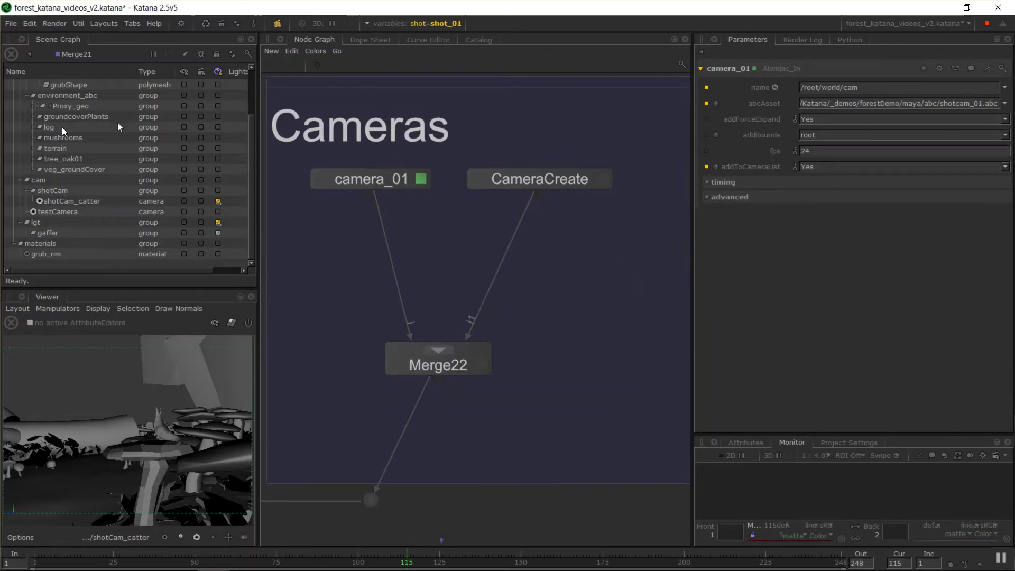
Select testCamera and shotCam_catter in the scene graph and open the CameraCreate node's parameters for comparison.
{"action": "left_click", "coordinate": [46, 211]}
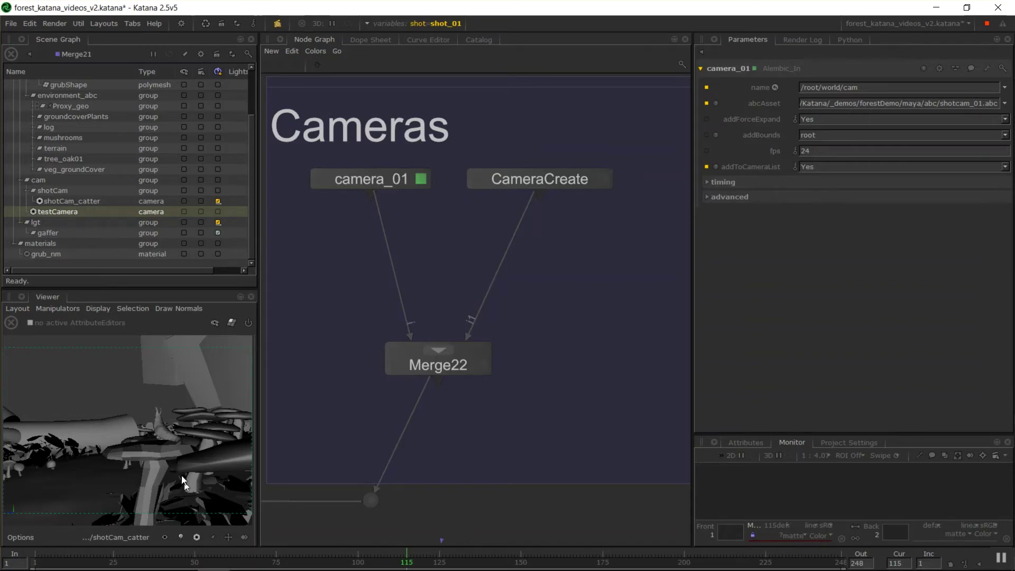
{"action": "left_click", "coordinate": [83, 201]}
{"action": "left_click", "coordinate": [466, 370]}
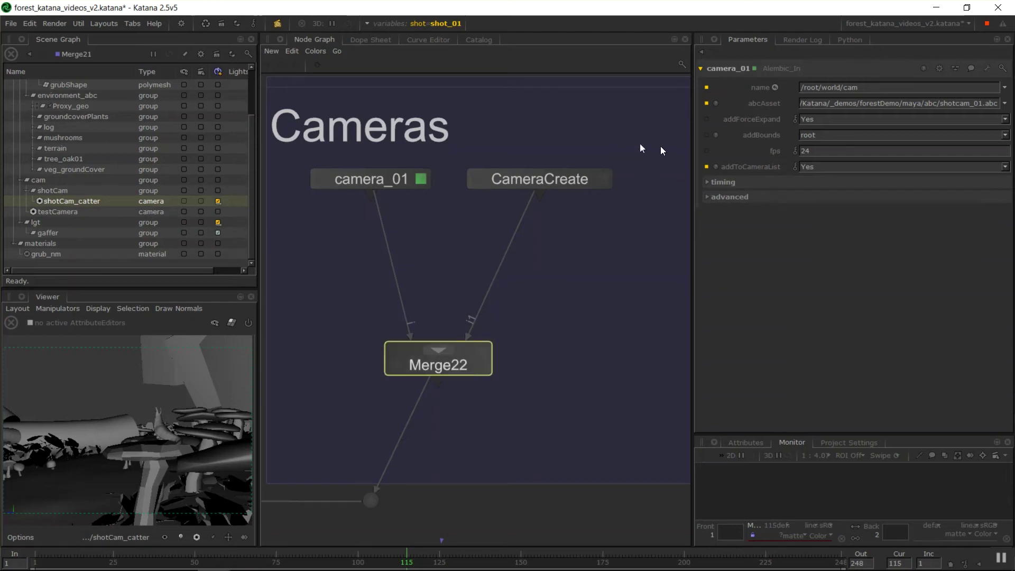
{"action": "left_click", "coordinate": [418, 178]}
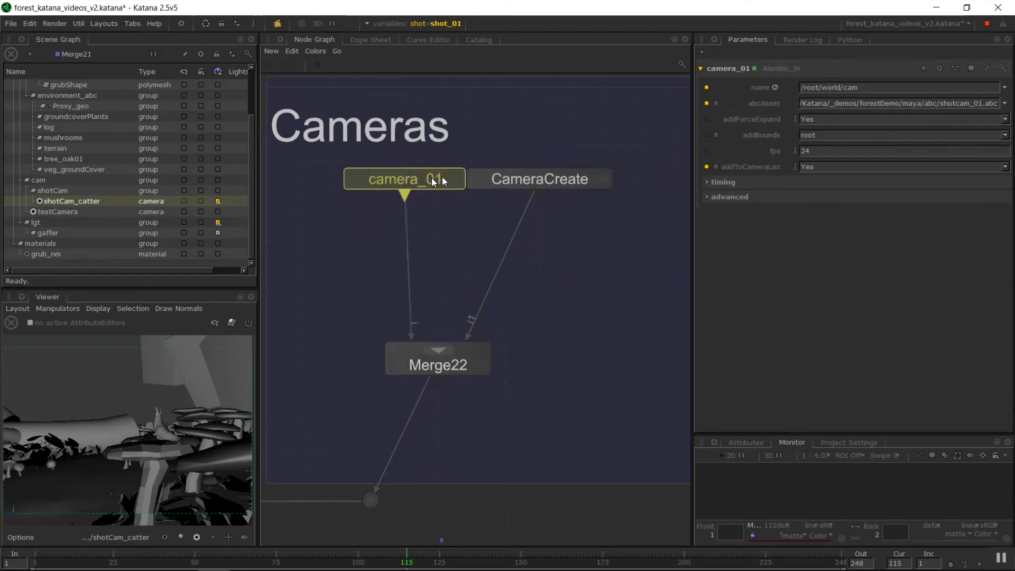
{"action": "left_click", "coordinate": [603, 180]}
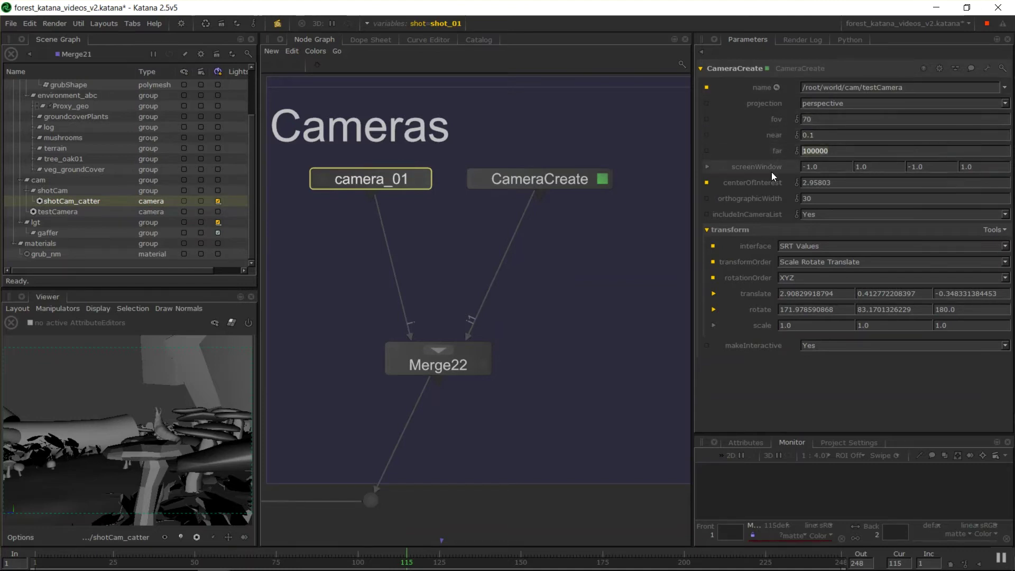
Move the GafferThree node slightly up in the Lights backdrop and open its parameters.
{"action": "middle_click_drag", "start_coordinate": [370, 339], "coordinate": [469, 187]}
{"action": "middle_click_drag", "start_coordinate": [283, 433], "coordinate": [464, 174]}
{"action": "middle_click_drag", "start_coordinate": [435, 396], "coordinate": [441, 170]}
{"action": "middle_click_drag", "start_coordinate": [581, 529], "coordinate": [562, 358]}
{"action": "middle_click_drag", "start_coordinate": [588, 183], "coordinate": [552, 303]}
{"action": "left_click_drag", "start_coordinate": [479, 243], "coordinate": [478, 228]}
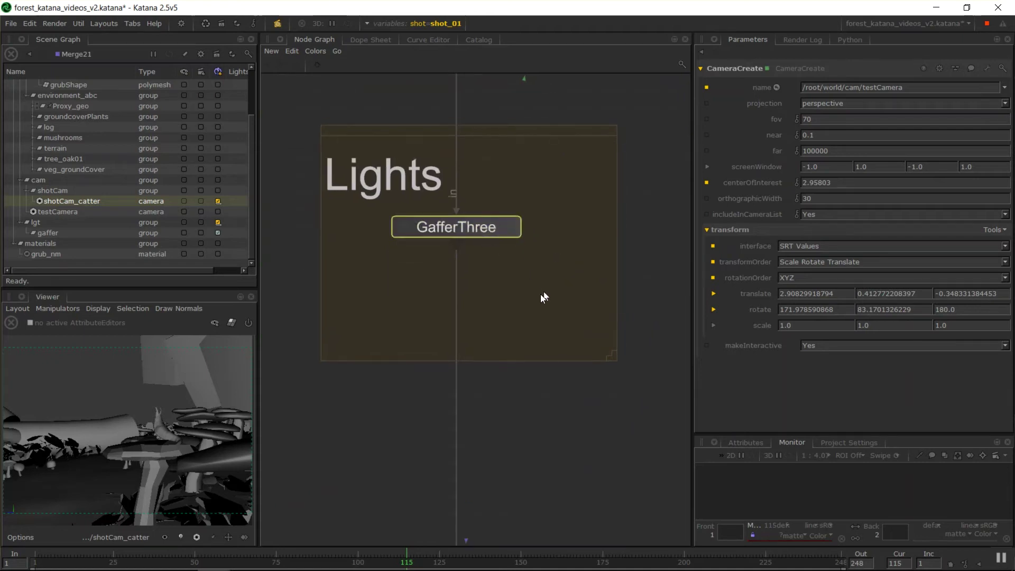
{"action": "middle_click_drag", "start_coordinate": [538, 279], "coordinate": [539, 273]}
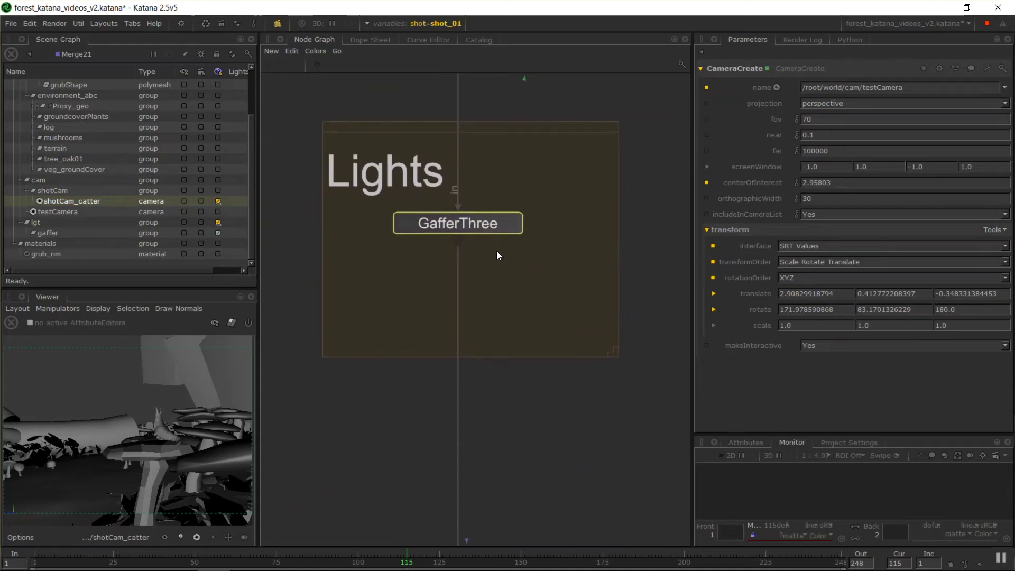
{"action": "left_click", "coordinate": [513, 222]}
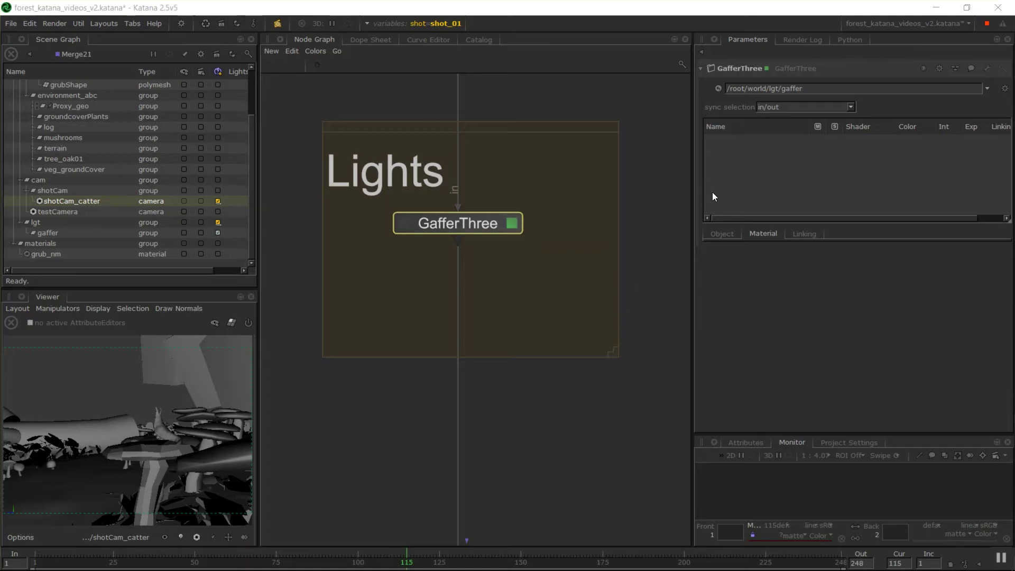
Add a PxrDomeLight to the empty gaffer light list.
{"action": "right_click", "coordinate": [764, 167]}
{"action": "mouse_move", "coordinate": [785, 173]}
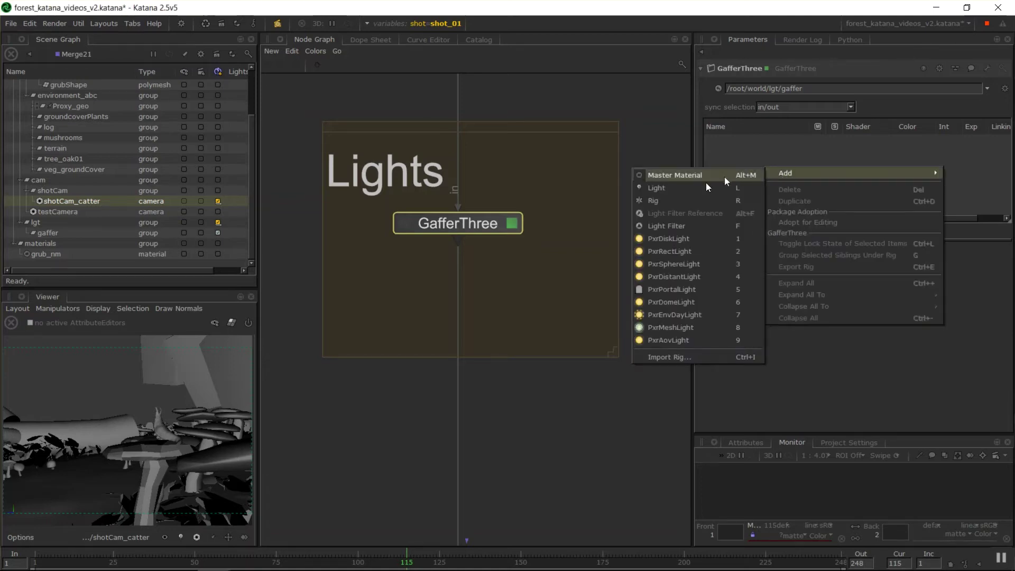
{"action": "left_click", "coordinate": [678, 303]}
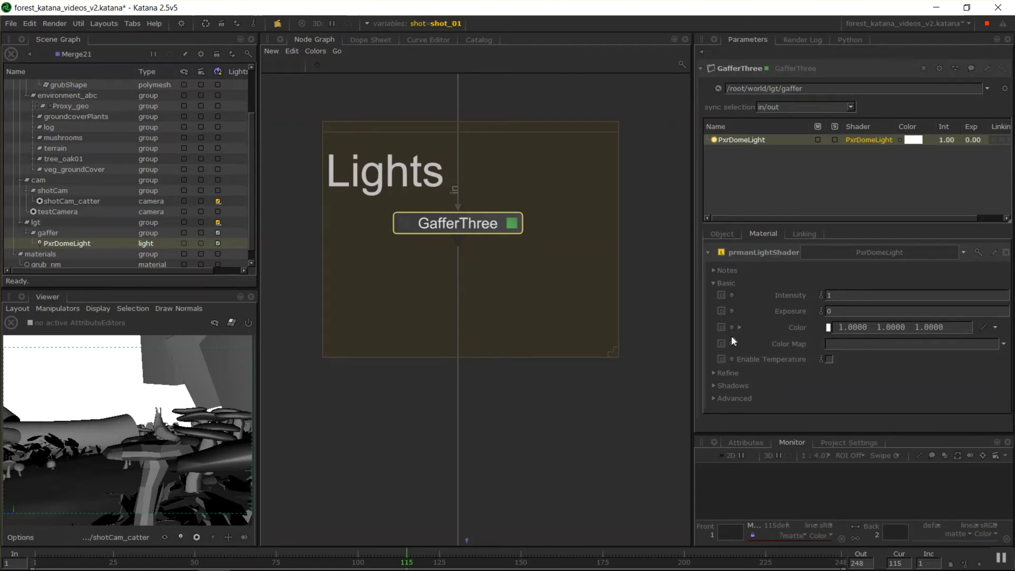
Assign dry_field_2k.tex from D:/Dropbox/textures/hdri/ as the color map of PxrDomeLight.
{"action": "left_click", "coordinate": [1003, 344]}
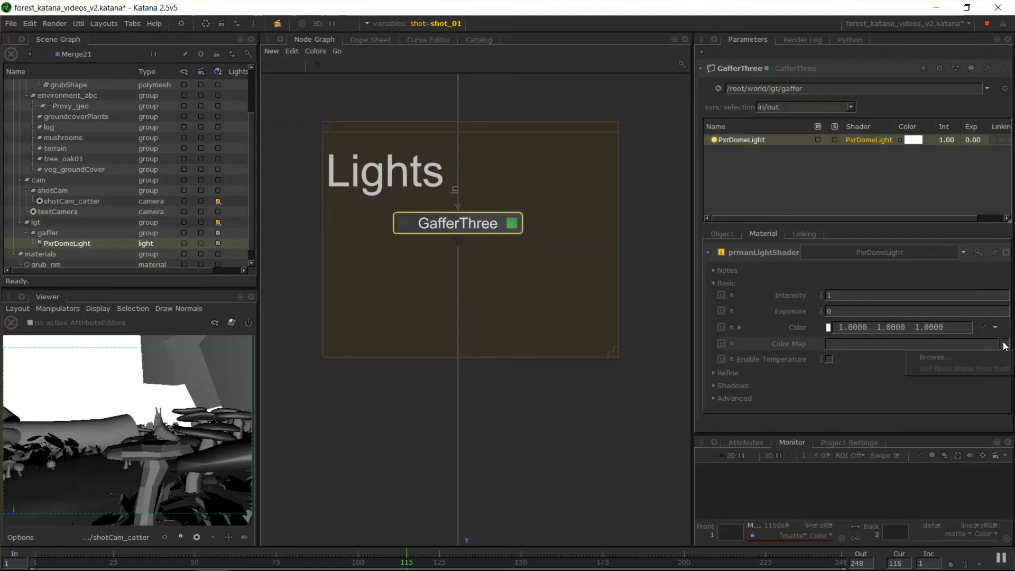
{"action": "left_click", "coordinate": [936, 358]}
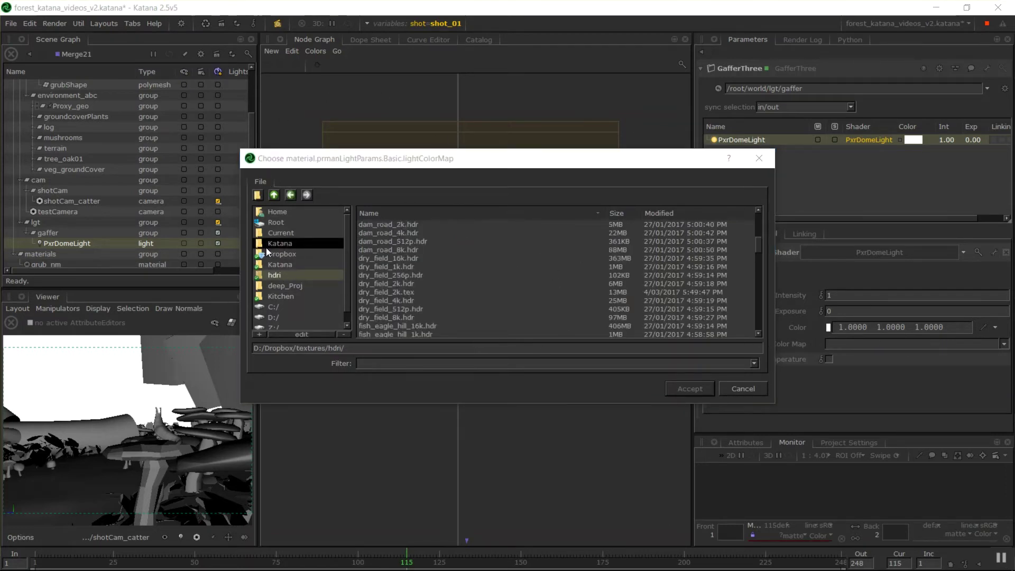
{"action": "left_click_drag", "start_coordinate": [397, 155], "coordinate": [394, 156]}
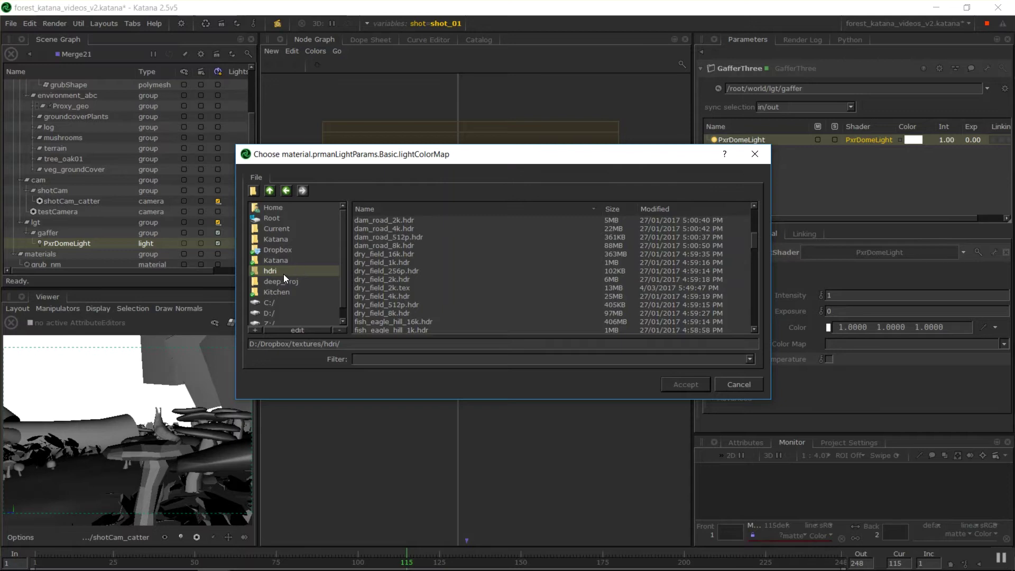
{"action": "scroll", "coordinate": [461, 250], "scroll_direction": "down", "scroll_amount": 2}
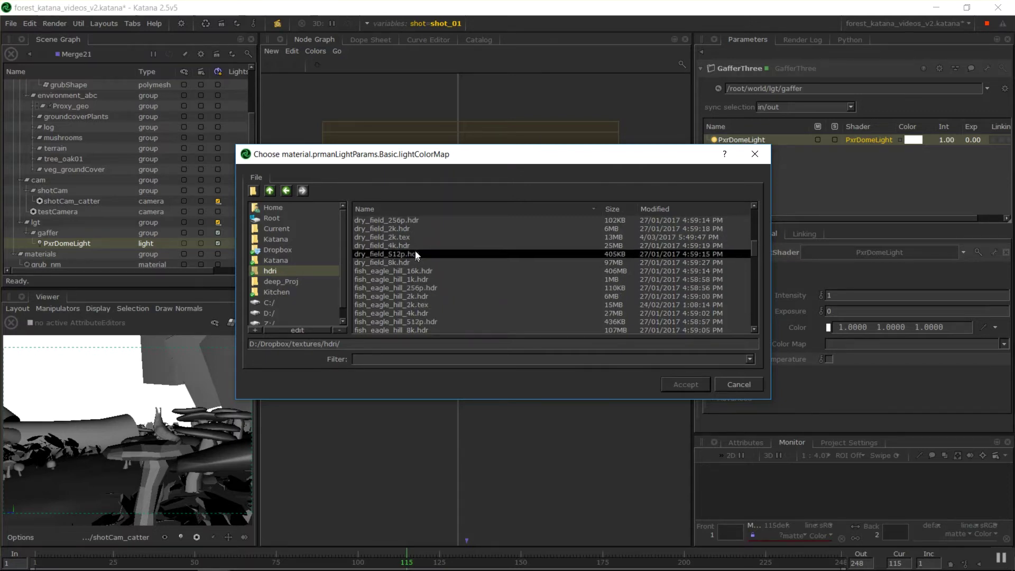
{"action": "left_click", "coordinate": [394, 238]}
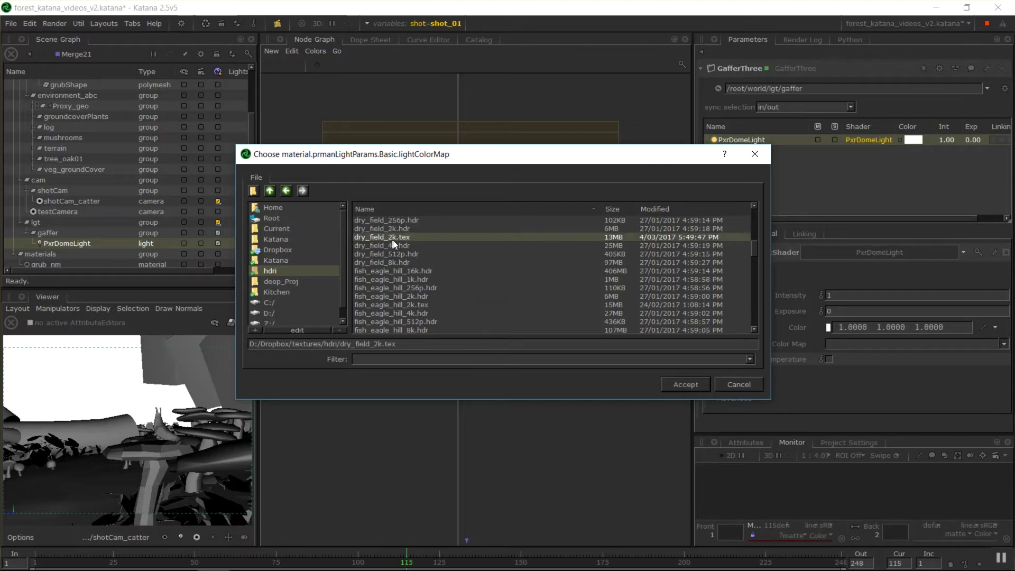
{"action": "double_click", "coordinate": [394, 235]}
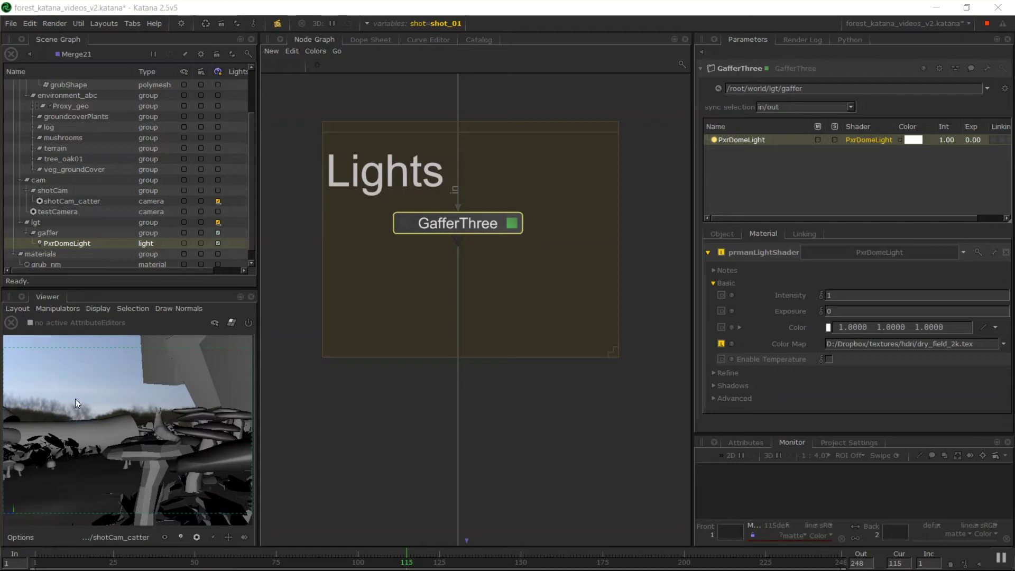
Switch the viewer to the persp camera and orbit and zoom to examine the dome light's environment around the scene.
{"action": "left_click", "coordinate": [127, 537]}
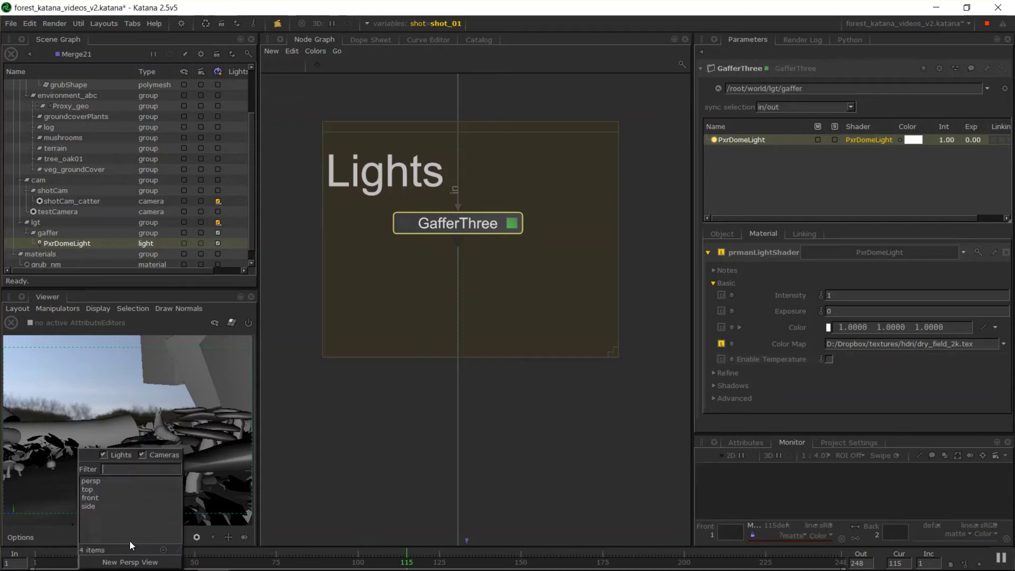
{"action": "left_click", "coordinate": [127, 483]}
{"action": "left_click_drag", "start_coordinate": [188, 455], "coordinate": [165, 456], "text": "alt"}
{"action": "right_click_drag", "start_coordinate": [173, 454], "coordinate": [226, 464], "text": "alt"}
{"action": "right_click_drag", "start_coordinate": [125, 457], "coordinate": [162, 434], "text": "alt"}
{"action": "mouse_move", "coordinate": [163, 433]}
{"action": "left_mouse_down", "text": "alt"}
{"action": "mouse_move", "coordinate": [1, 421]}
{"action": "mouse_move", "coordinate": [93, 414]}
{"action": "mouse_move", "coordinate": [161, 439]}
{"action": "mouse_move", "coordinate": [134, 435]}
{"action": "mouse_move", "coordinate": [189, 439]}
{"action": "mouse_move", "coordinate": [111, 416]}
{"action": "mouse_move", "coordinate": [100, 452]}
{"action": "mouse_move", "coordinate": [137, 436]}
{"action": "mouse_move", "coordinate": [127, 432]}
{"action": "mouse_move", "coordinate": [235, 449]}
{"action": "mouse_move", "coordinate": [111, 469]}
{"action": "mouse_move", "coordinate": [217, 485]}
{"action": "mouse_move", "coordinate": [135, 471]}
{"action": "mouse_move", "coordinate": [1, 489]}
{"action": "mouse_move", "coordinate": [154, 487]}
{"action": "mouse_move", "coordinate": [119, 491]}
{"action": "mouse_move", "coordinate": [169, 458]}
{"action": "mouse_move", "coordinate": [217, 474]}
{"action": "mouse_move", "coordinate": [147, 445]}
{"action": "mouse_move", "coordinate": [163, 447]}
{"action": "mouse_move", "coordinate": [86, 442]}
{"action": "mouse_move", "coordinate": [158, 443]}
{"action": "left_mouse_up", "text": "alt"}
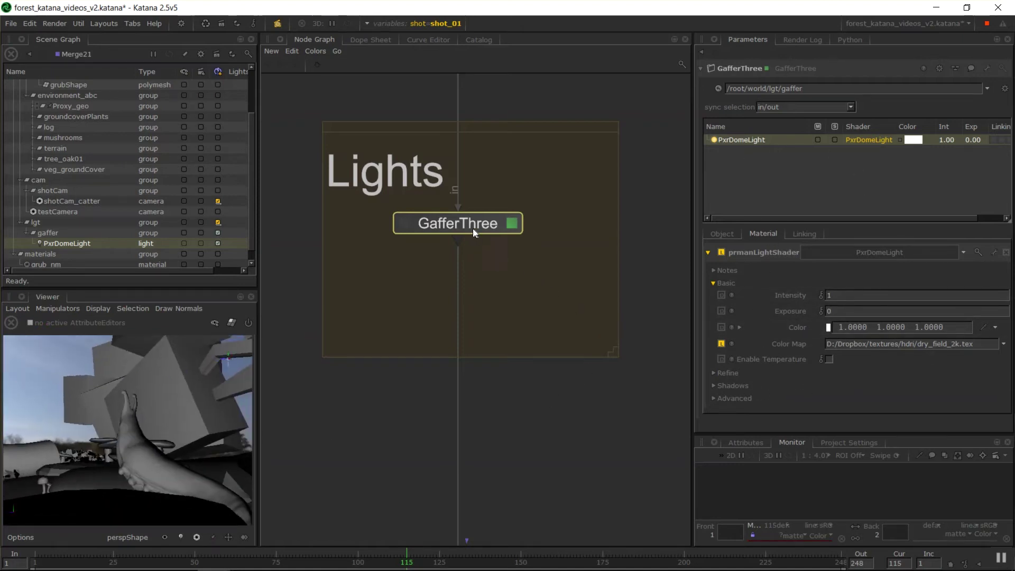
Move the GafferThree node slightly down in the Lights backdrop.
{"action": "left_click_drag", "start_coordinate": [474, 229], "coordinate": [471, 245]}
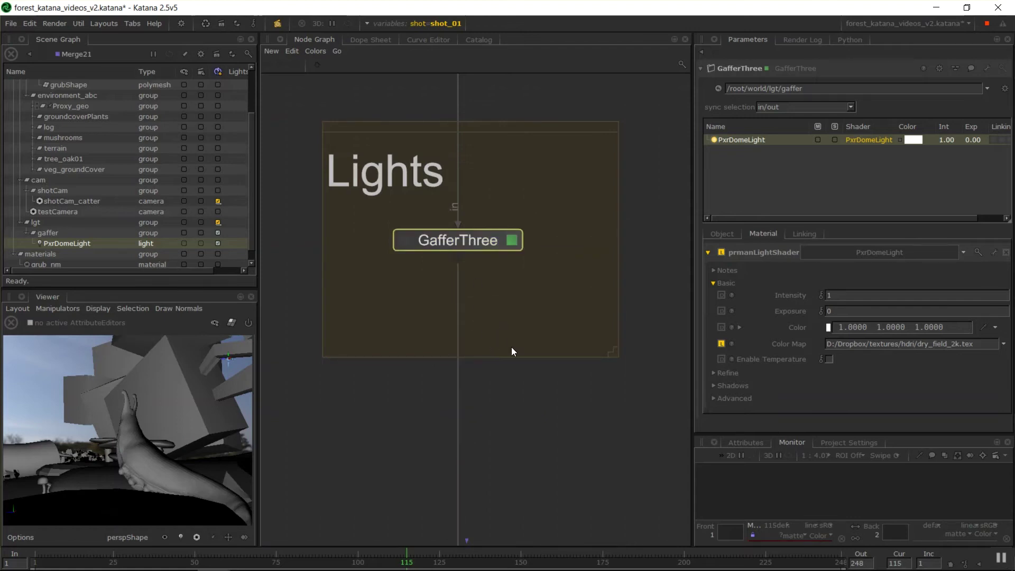
Try to start a live render from the GafferThree node in the Lights backdrop.
{"action": "mouse_move", "coordinate": [507, 345]}
{"action": "middle_mouse_down"}
{"action": "mouse_move", "coordinate": [527, 243]}
{"action": "mouse_move", "coordinate": [515, 332]}
{"action": "middle_mouse_up"}
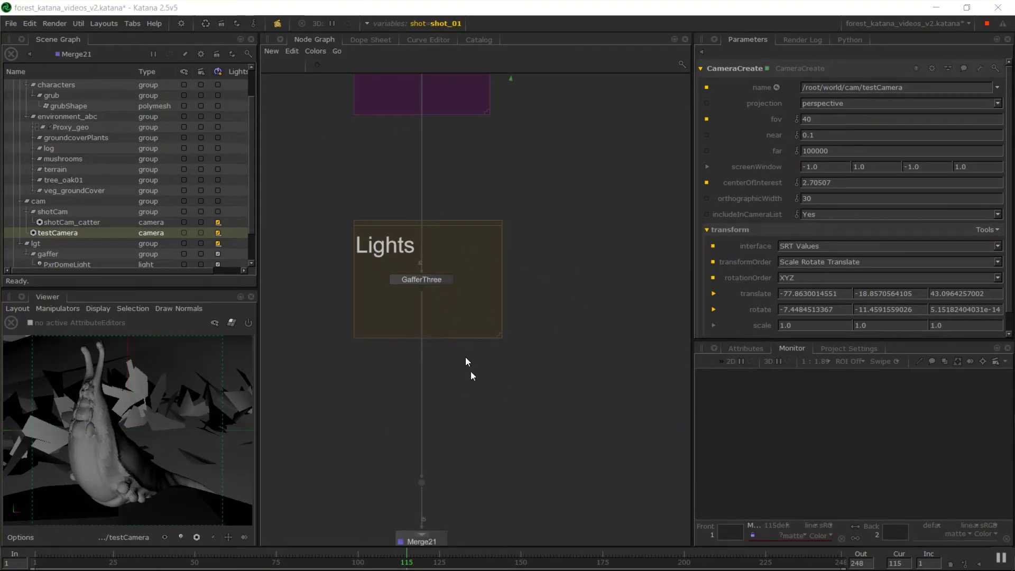
{"action": "right_click", "coordinate": [430, 278]}
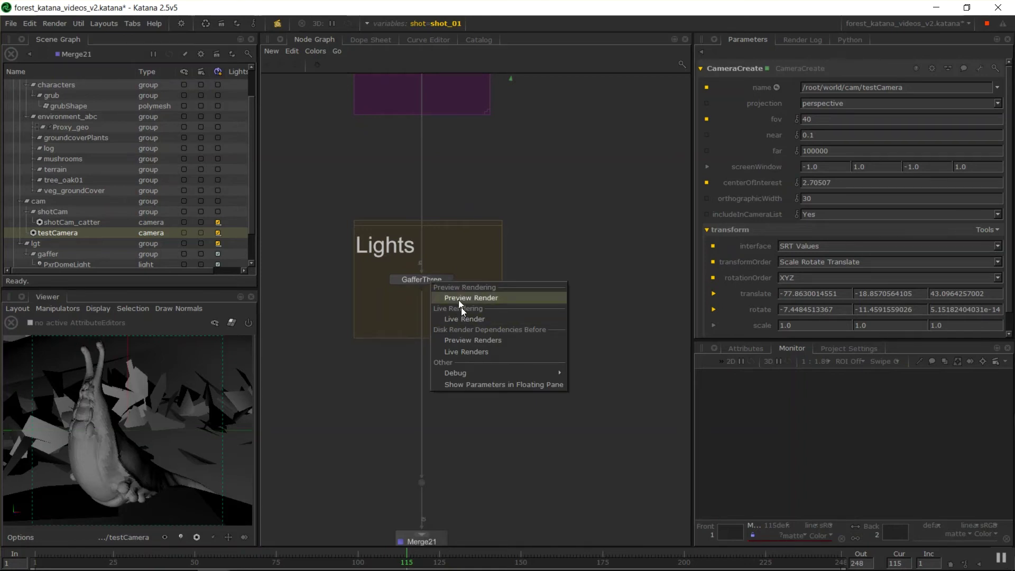
{"action": "middle_click_drag", "start_coordinate": [460, 101], "coordinate": [451, 302]}
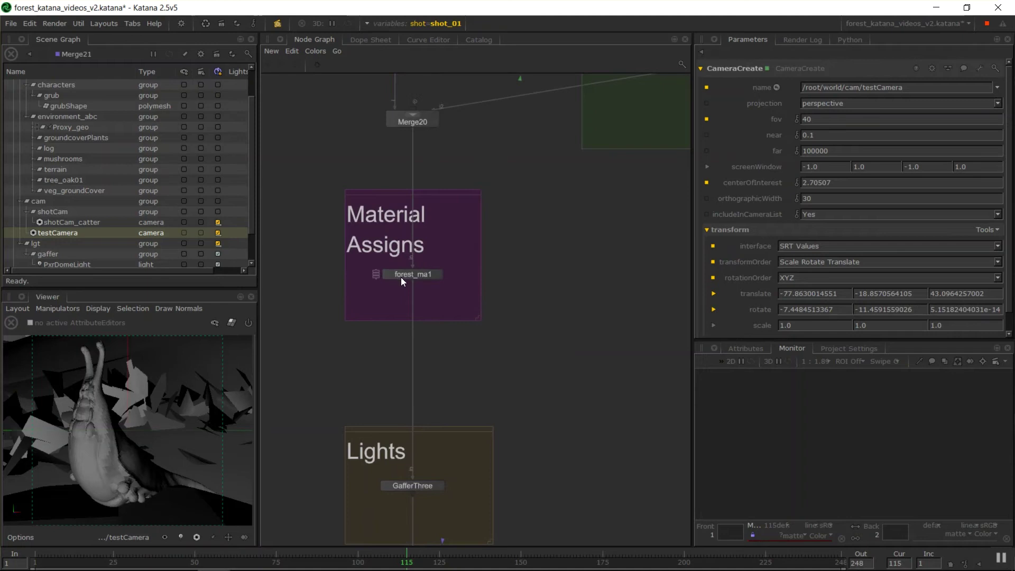
{"action": "scroll", "coordinate": [436, 345], "scroll_direction": "up", "scroll_amount": 3}
{"action": "middle_click_drag", "start_coordinate": [447, 429], "coordinate": [447, 263]}
{"action": "middle_click_drag", "start_coordinate": [429, 456], "coordinate": [440, 370]}
{"action": "right_click", "coordinate": [447, 374]}
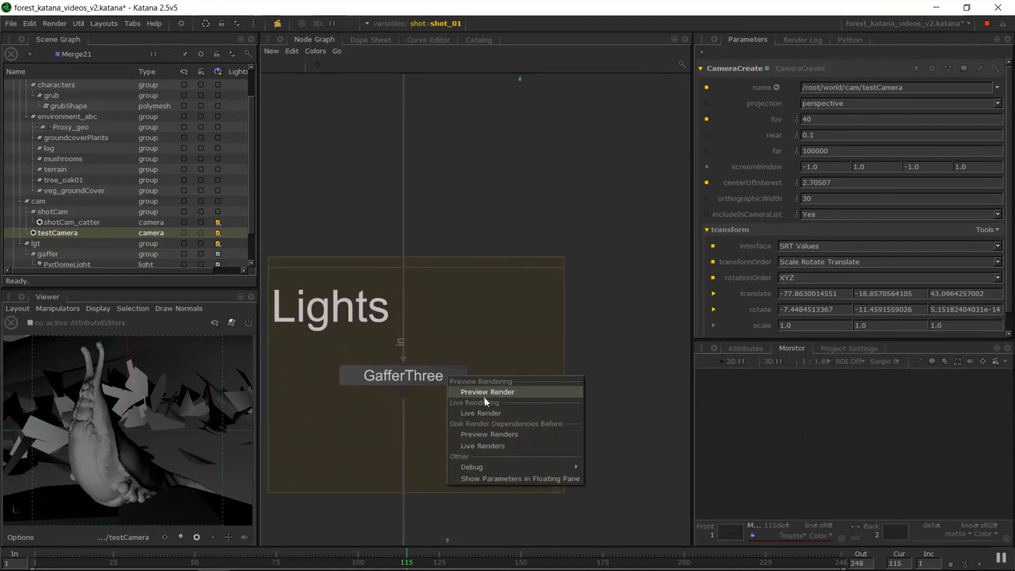
{"action": "left_click", "coordinate": [485, 411]}
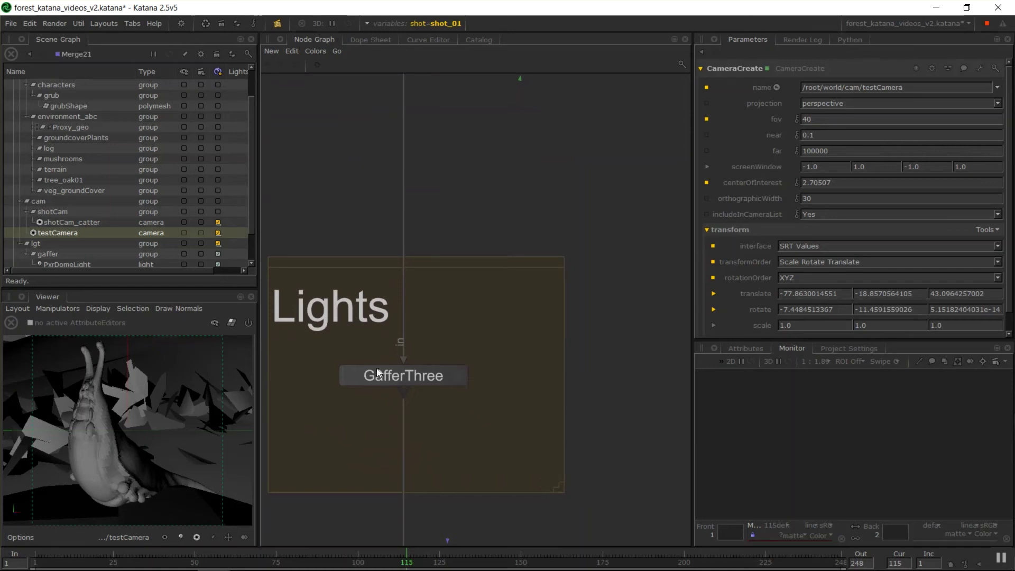
Open the render log and highlight the error line and the camera path it mentions.
{"action": "left_click", "coordinate": [804, 40]}
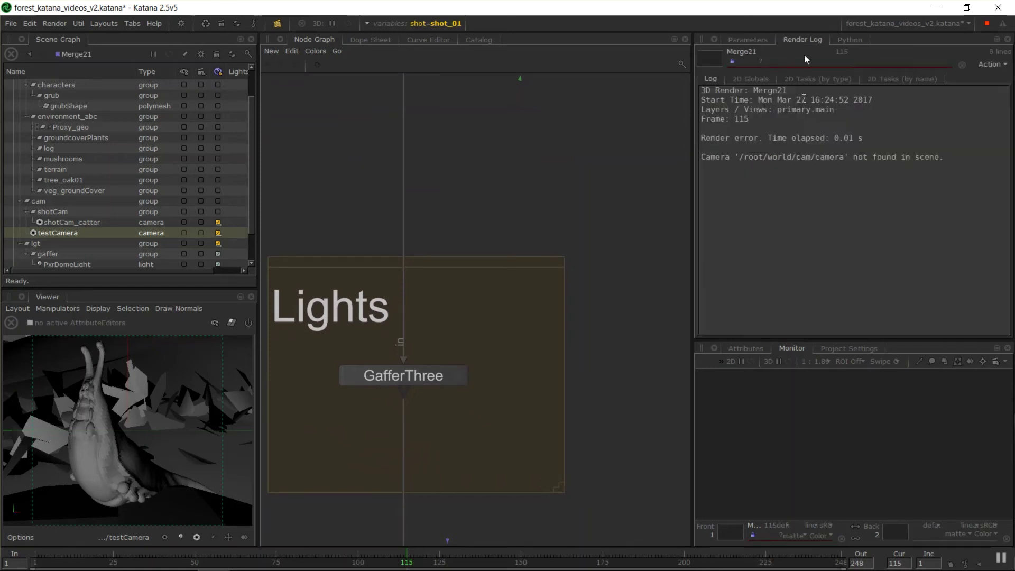
{"action": "left_click_drag", "start_coordinate": [701, 138], "coordinate": [860, 171]}
{"action": "left_click", "coordinate": [911, 167]}
{"action": "left_click_drag", "start_coordinate": [702, 158], "coordinate": [953, 157]}
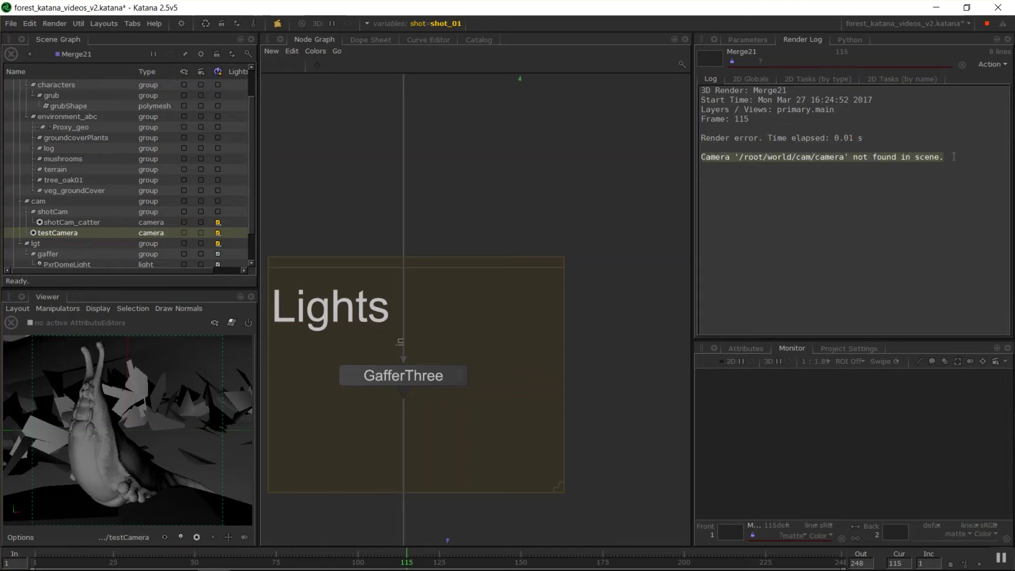
{"action": "left_click", "coordinate": [850, 168]}
{"action": "left_click_drag", "start_coordinate": [848, 157], "coordinate": [739, 155]}
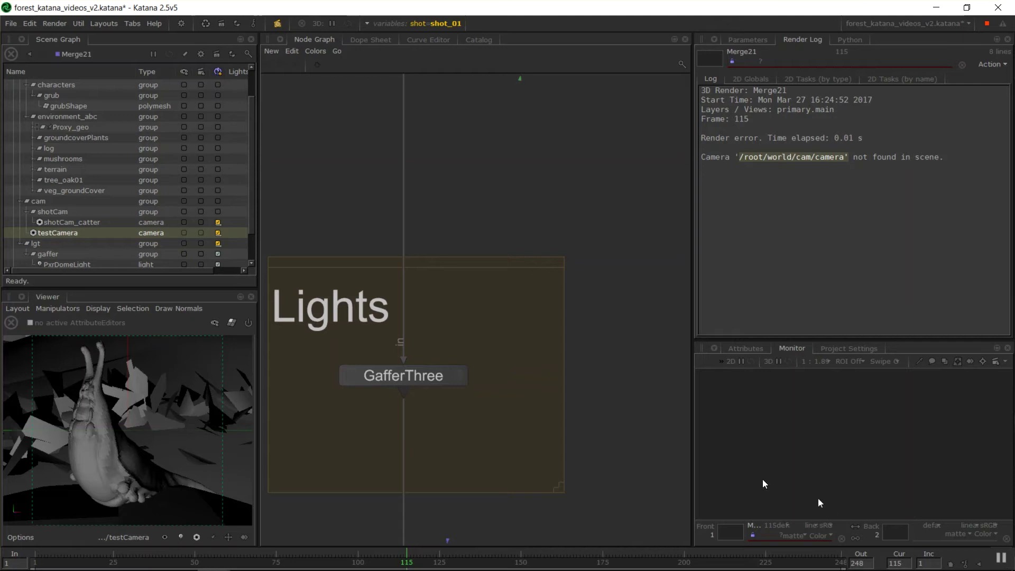
Add a RenderSettings node below the Lights backdrop, after GafferThree, and open its parameters.
{"action": "key", "text": "Tab"}
{"action": "type", "text": "rs"}
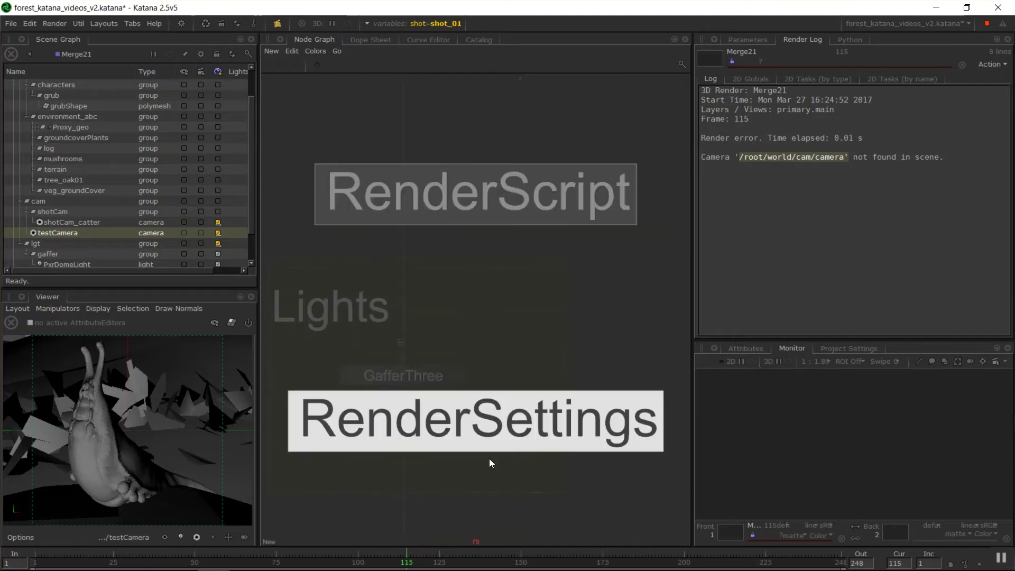
{"action": "left_click", "coordinate": [515, 410]}
{"action": "scroll", "coordinate": [449, 443], "scroll_direction": "up", "scroll_amount": 3}
{"action": "left_click", "coordinate": [424, 423]}
{"action": "key", "text": "e"}
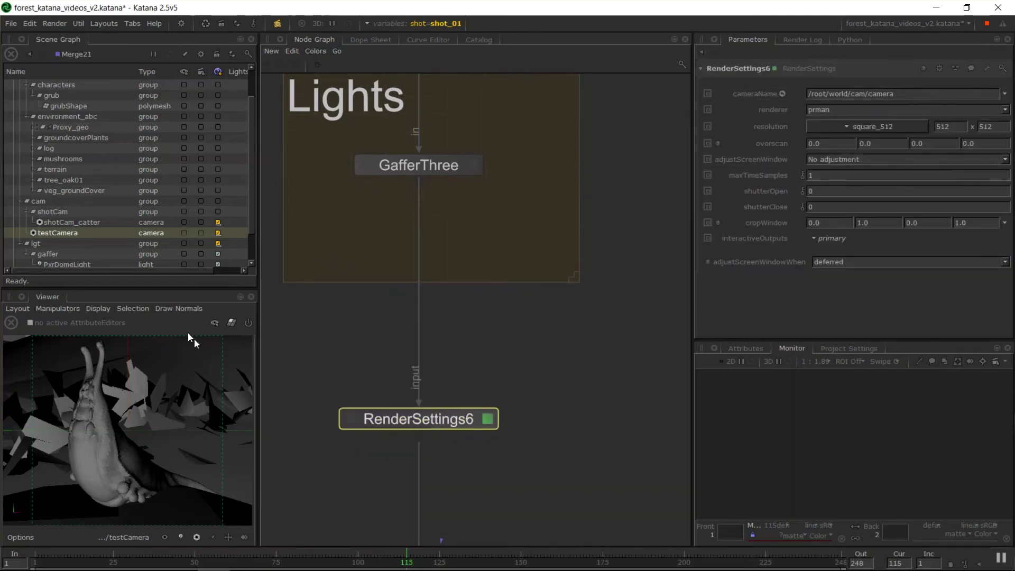
Assign testCamera from the scene graph as the cameraName, keeping prman as the renderer.
{"action": "left_click_drag", "start_coordinate": [46, 232], "coordinate": [755, 94]}
{"action": "left_click", "coordinate": [832, 108]}
{"action": "left_click", "coordinate": [832, 108]}
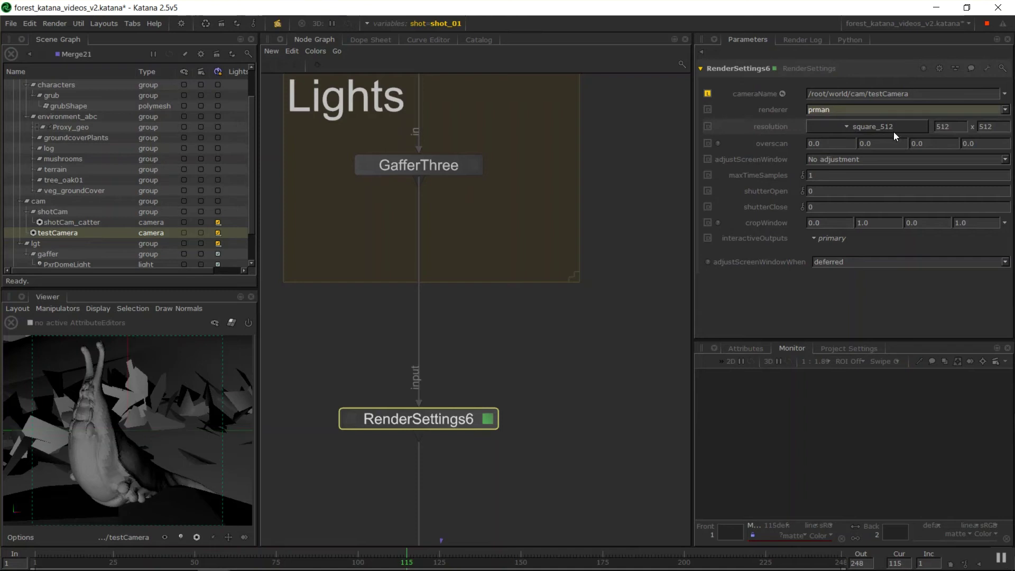
Set the render resolution to 480 x 280 and adjustScreenWindow to "Adjust width to match resolution".
{"action": "left_click", "coordinate": [945, 126]}
{"action": "type", "text": "480"}
{"action": "key", "text": "Tab"}
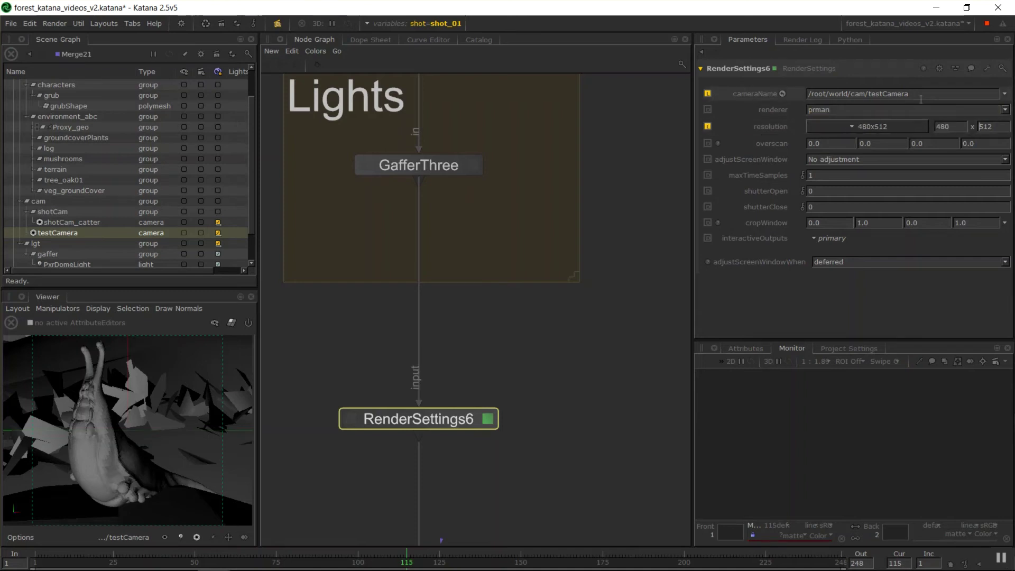
{"action": "key", "text": "BackSpace"}
{"action": "type", "text": "280"}
{"action": "key", "text": "Tab"}
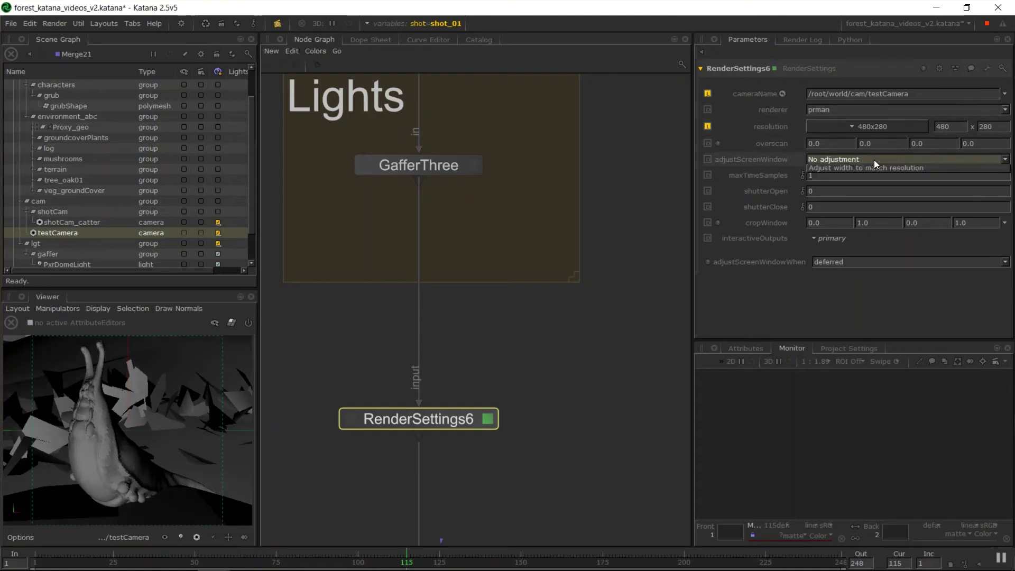
{"action": "left_click", "coordinate": [874, 159]}
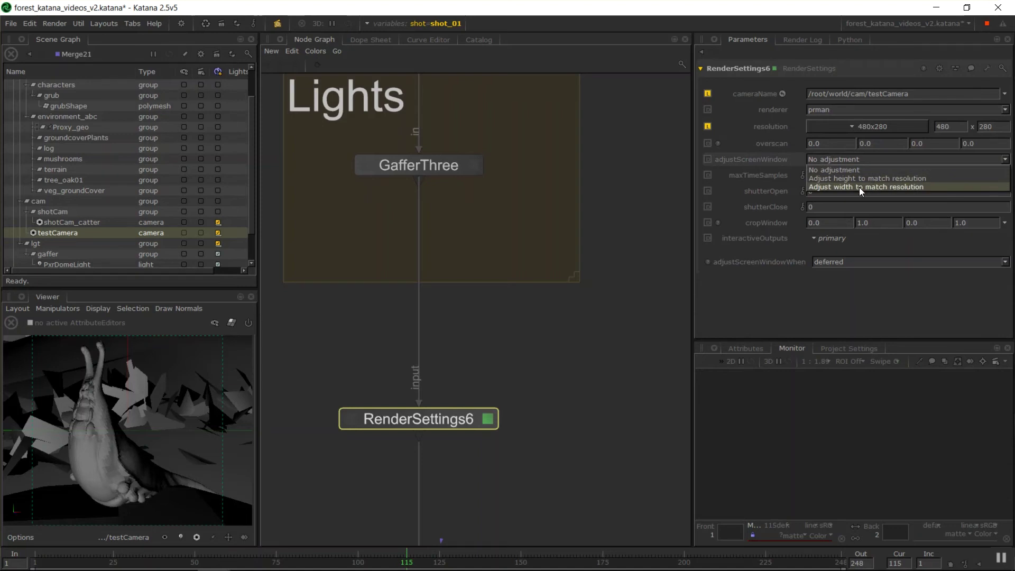
{"action": "left_click", "coordinate": [853, 187]}
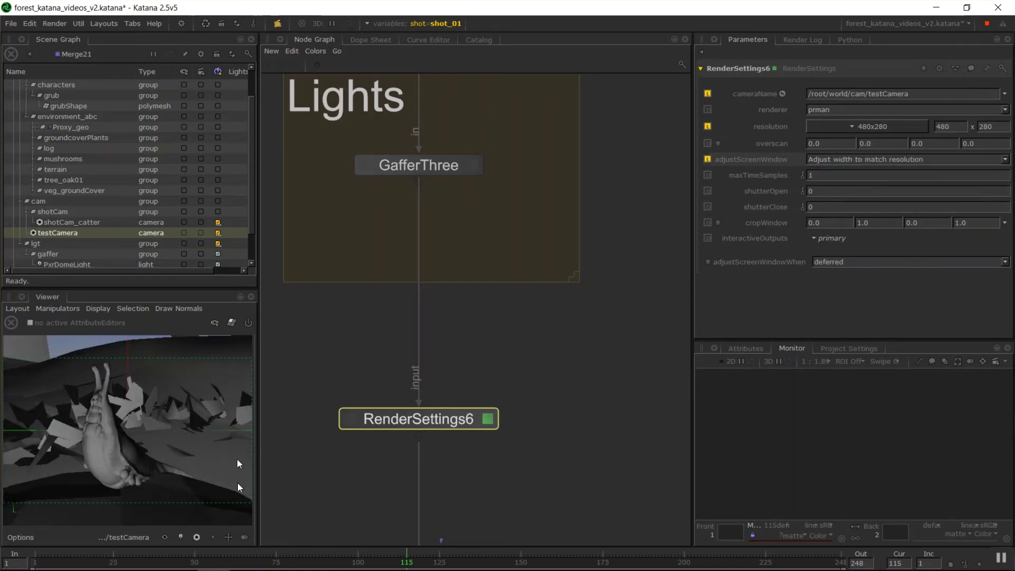
Compare the testCamera framing as viewed from GafferThree and from RenderSettings6, leaving the view on RenderSettings6.
{"action": "key", "text": "v"}
{"action": "middle_click_drag", "start_coordinate": [501, 475], "coordinate": [496, 235]}
{"action": "middle_click_drag", "start_coordinate": [492, 338], "coordinate": [458, 416]}
{"action": "left_click", "coordinate": [450, 284]}
{"action": "key", "text": "v"}
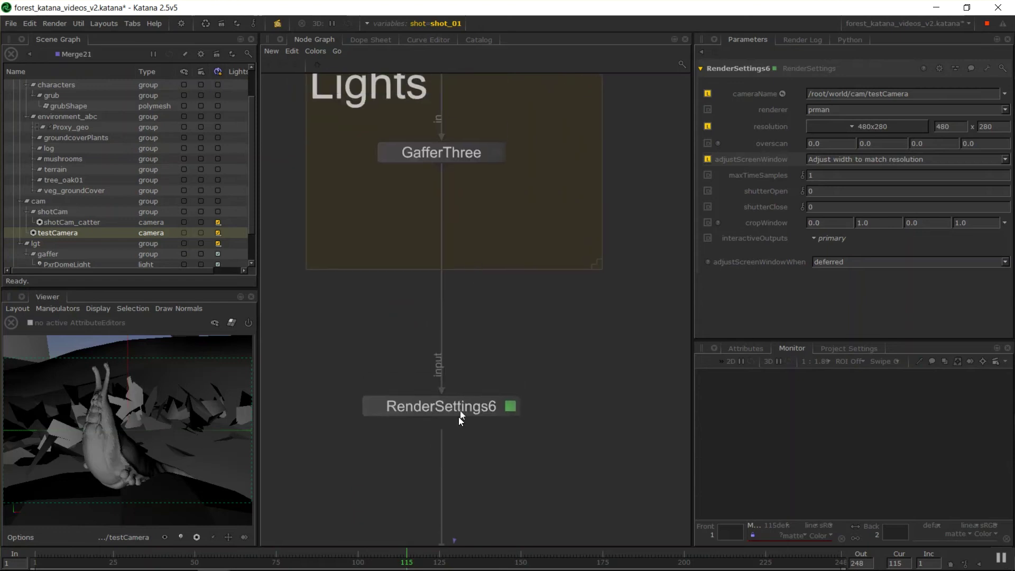
{"action": "left_click", "coordinate": [478, 154]}
{"action": "key", "text": "v"}
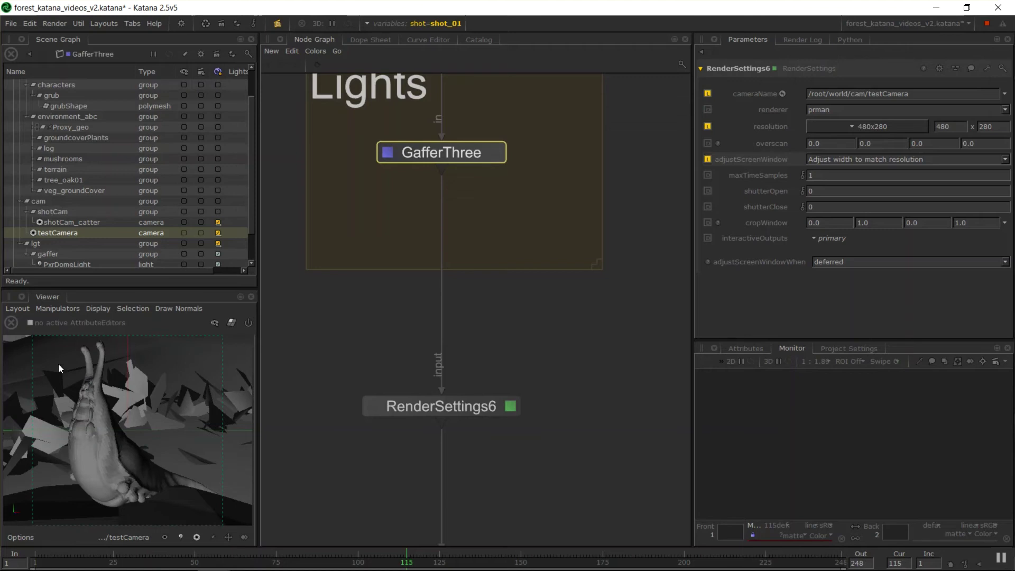
{"action": "left_click", "coordinate": [462, 410]}
{"action": "key", "text": "v"}
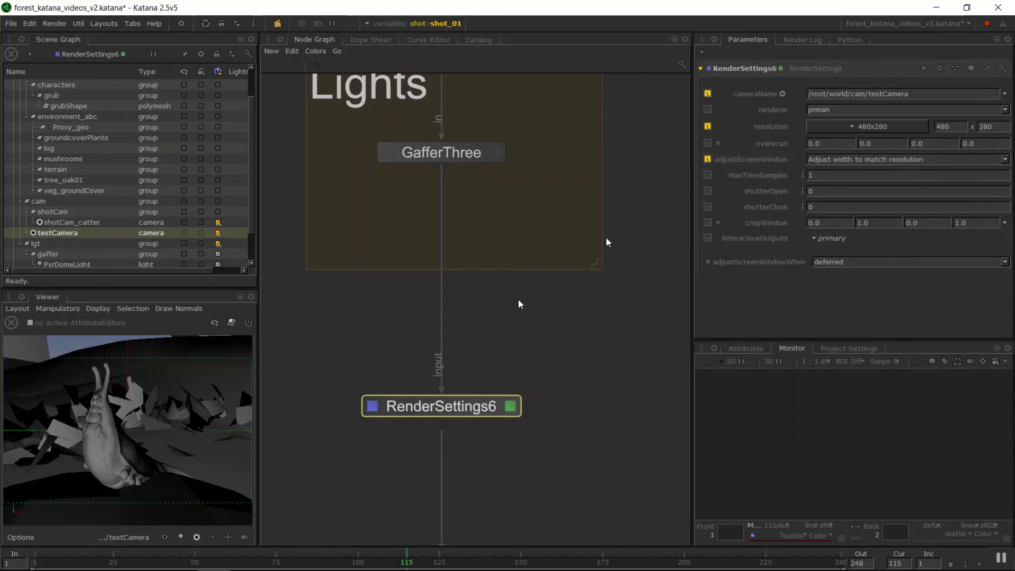
{"action": "middle_click_drag", "start_coordinate": [595, 320], "coordinate": [605, 342]}
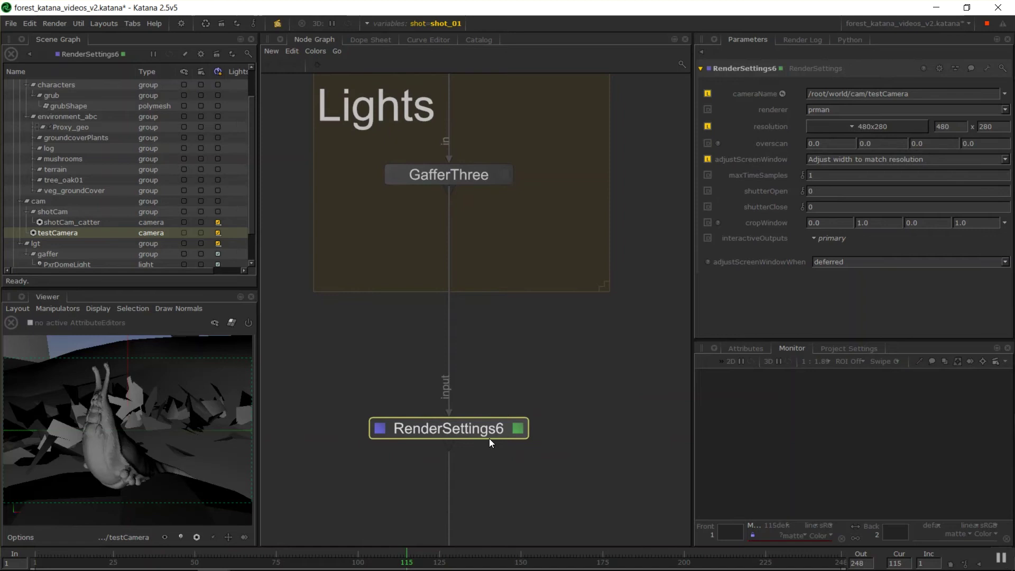
Start a live render from the RenderSettings6 node and check the render log.
{"action": "left_click", "coordinate": [73, 260]}
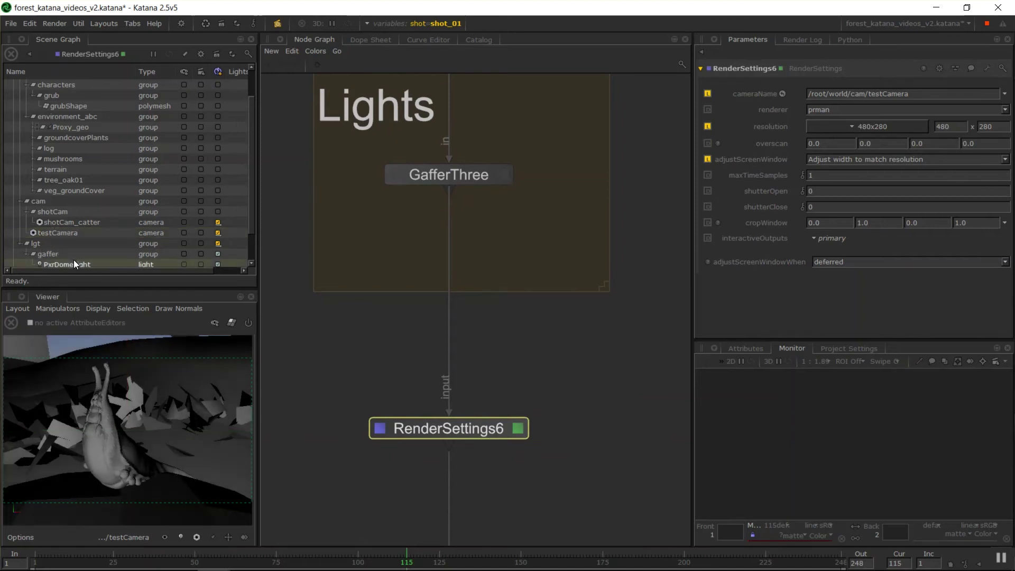
{"action": "right_click", "coordinate": [491, 435]}
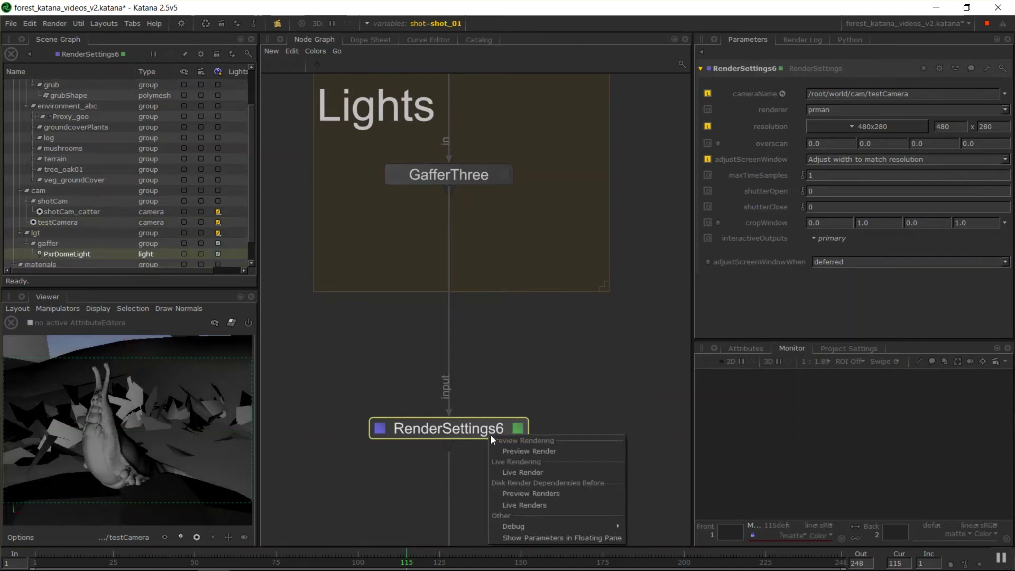
{"action": "left_click", "coordinate": [528, 471]}
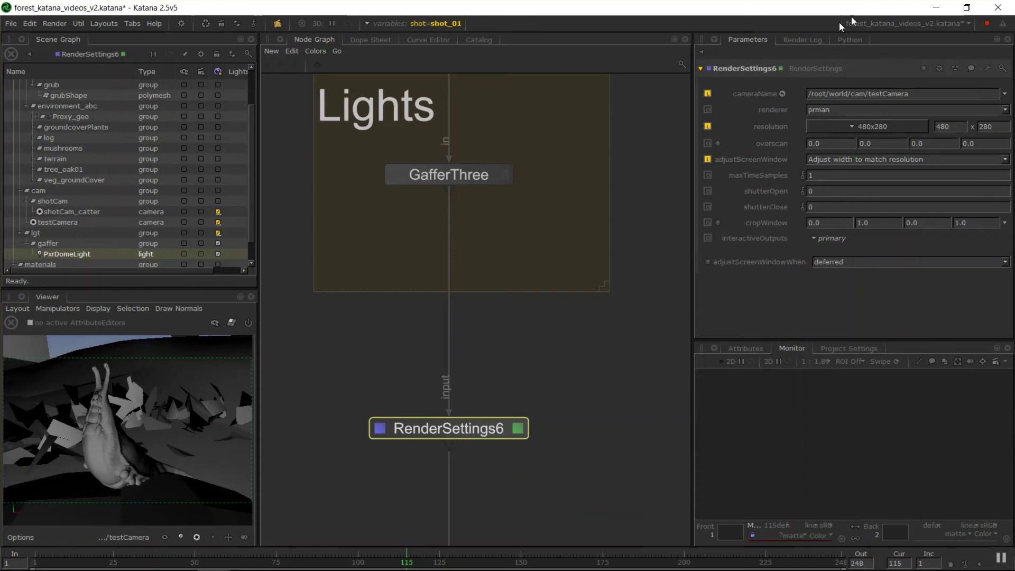
{"action": "left_click", "coordinate": [809, 41]}
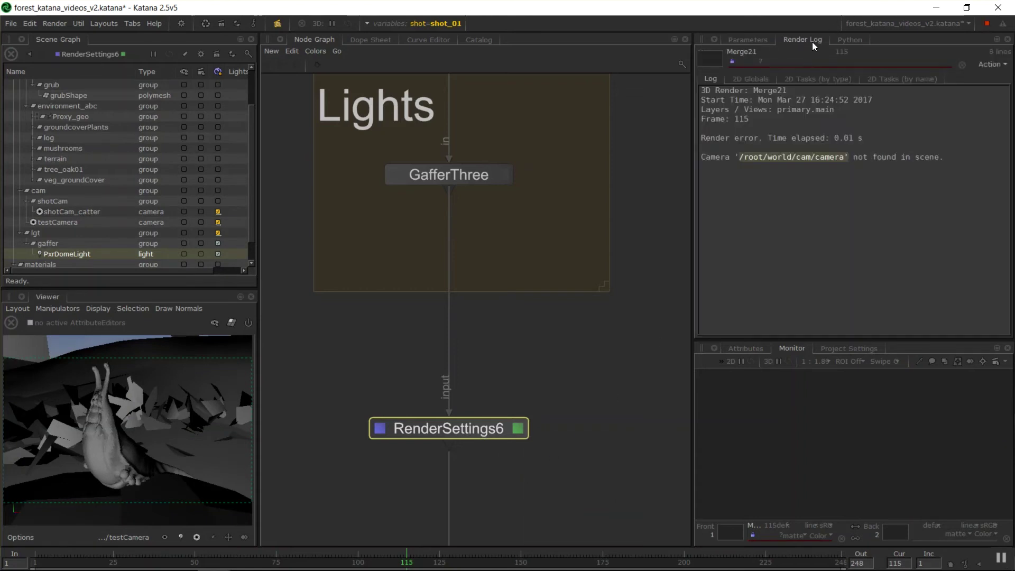
{"action": "left_click", "coordinate": [482, 447]}
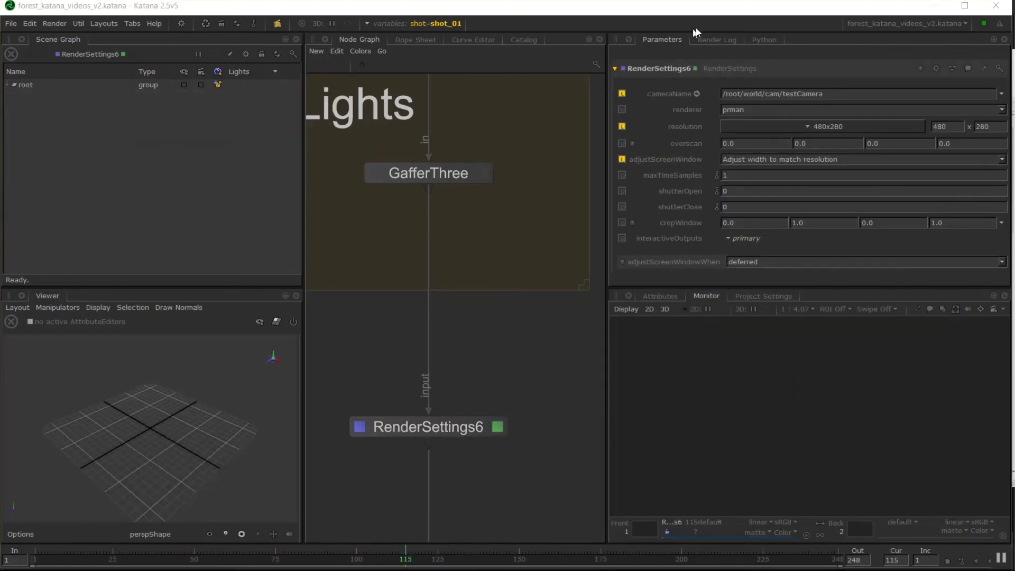
Open the render log and frame the render image in the Monitor.
{"action": "left_click", "coordinate": [723, 40]}
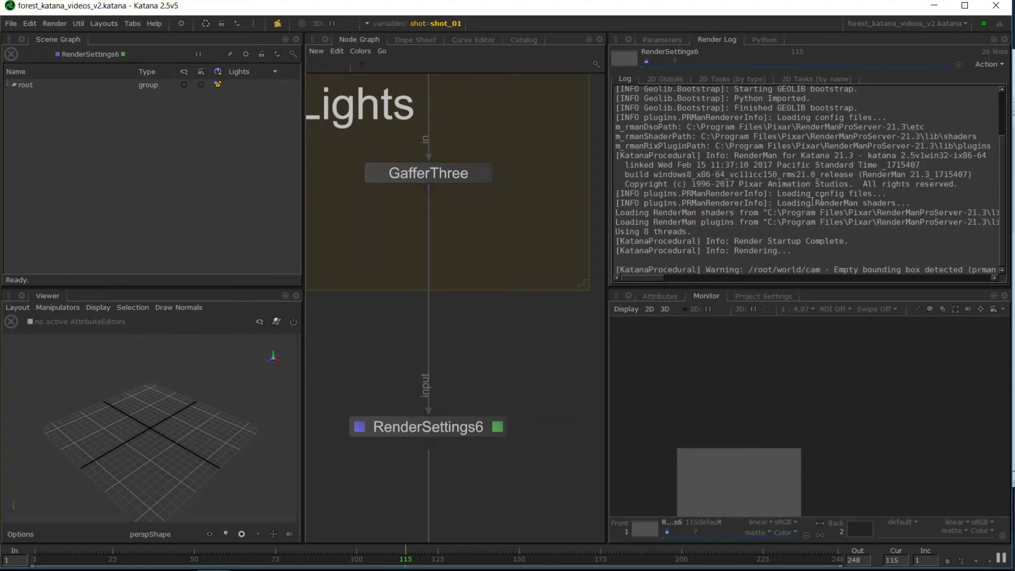
{"action": "middle_click_drag", "start_coordinate": [777, 477], "coordinate": [820, 413]}
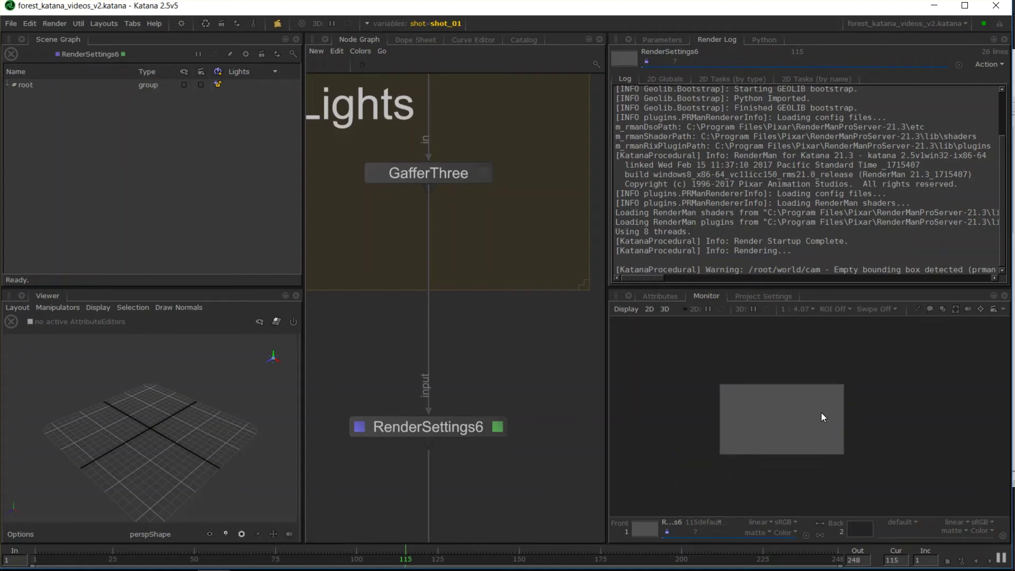
{"action": "key", "text": "f"}
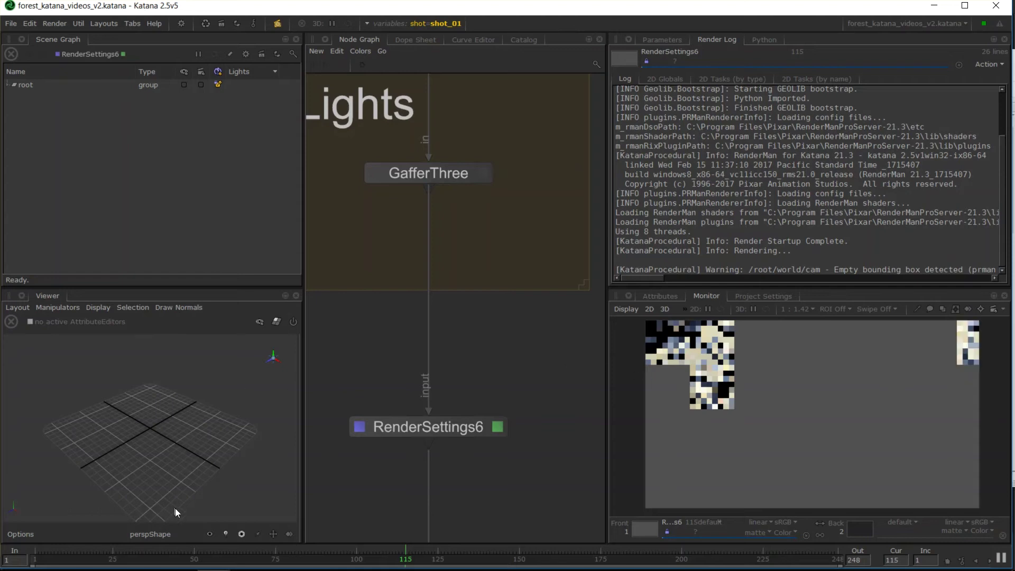
Expand the root, world and geo locations in the scene graph and load the saved tutorial bookmark.
{"action": "left_click", "coordinate": [9, 84]}
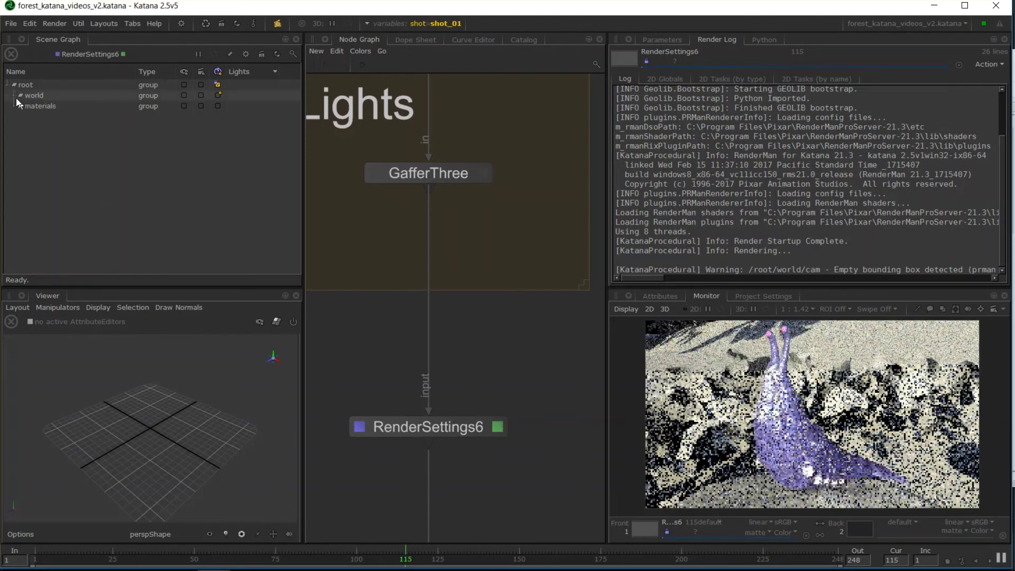
{"action": "left_click", "coordinate": [16, 97]}
{"action": "left_click", "coordinate": [18, 104]}
{"action": "left_click", "coordinate": [231, 54]}
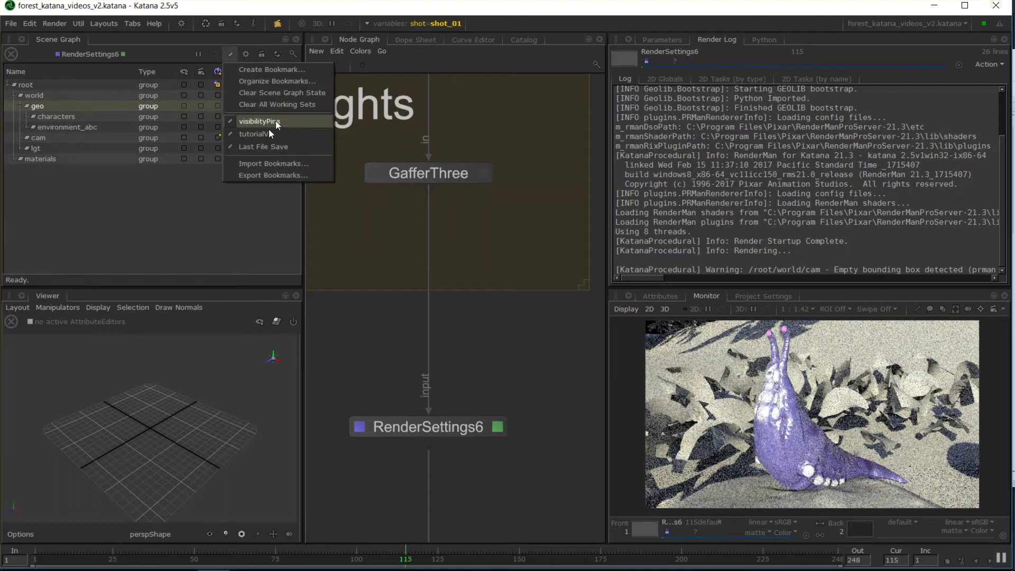
{"action": "left_click", "coordinate": [268, 133]}
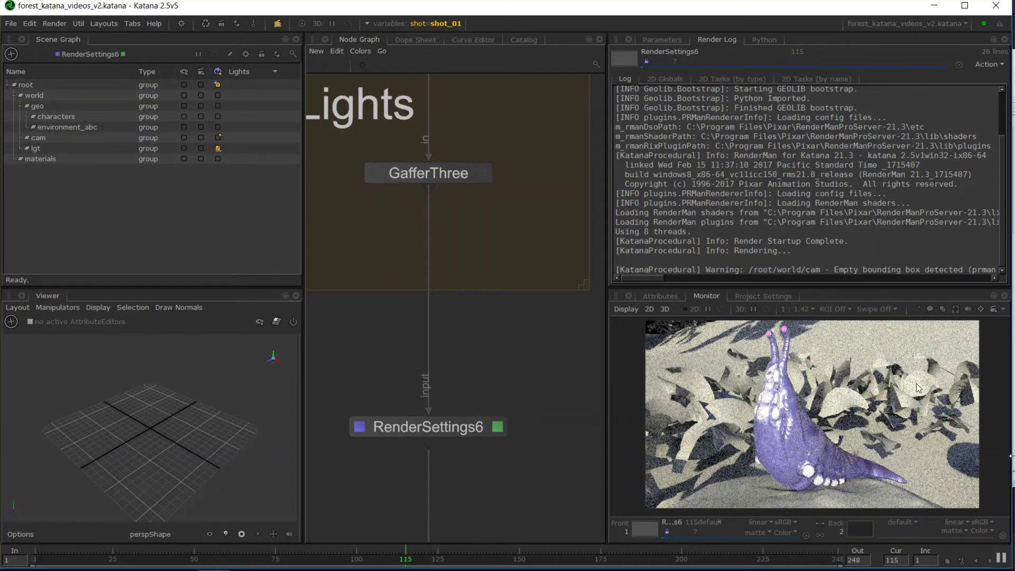
Look through testCamera in the viewer and orbit it around the scene.
{"action": "left_click", "coordinate": [154, 534]}
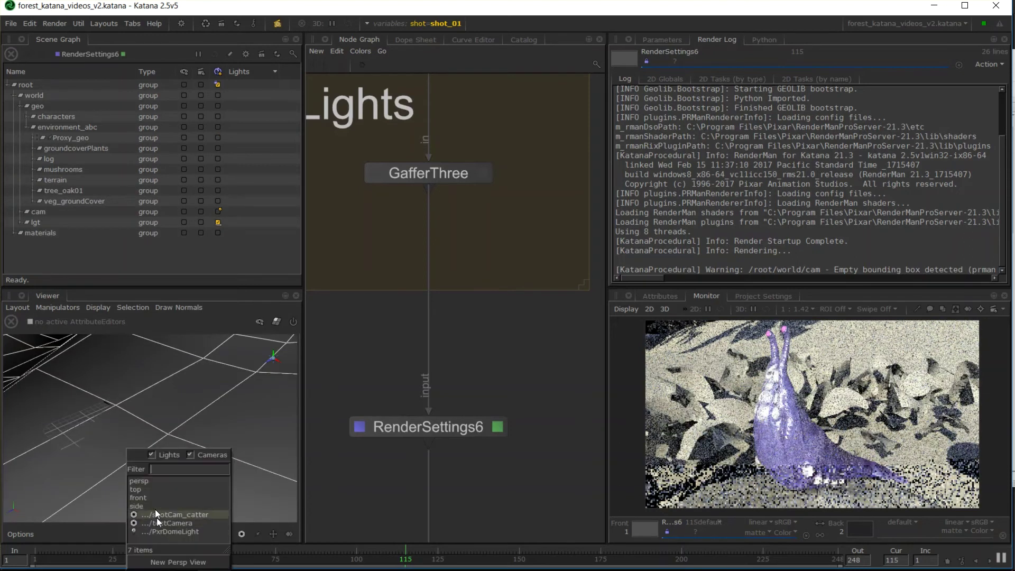
{"action": "left_click", "coordinate": [172, 521]}
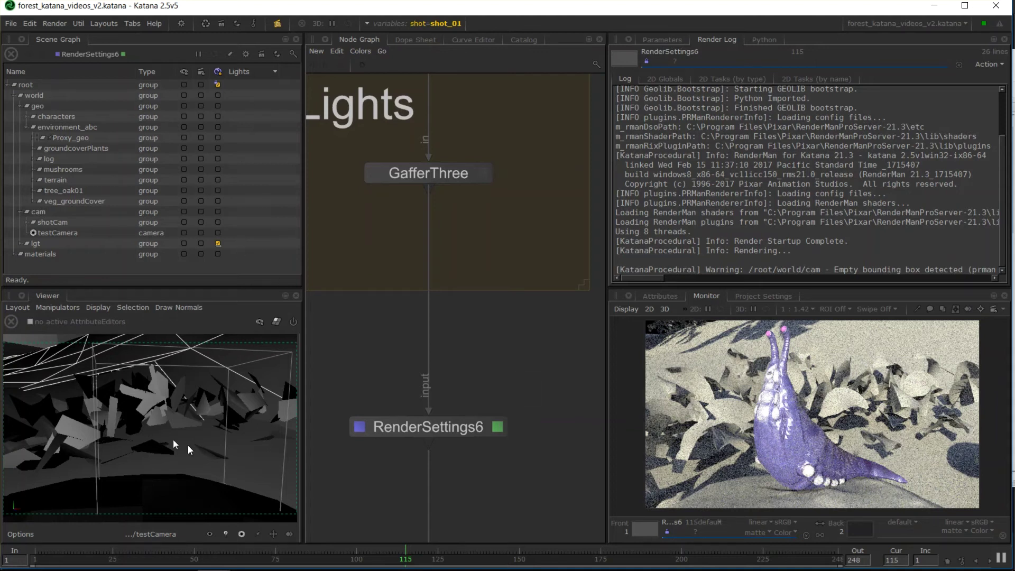
{"action": "left_click_drag", "start_coordinate": [202, 442], "coordinate": [238, 439], "text": "alt"}
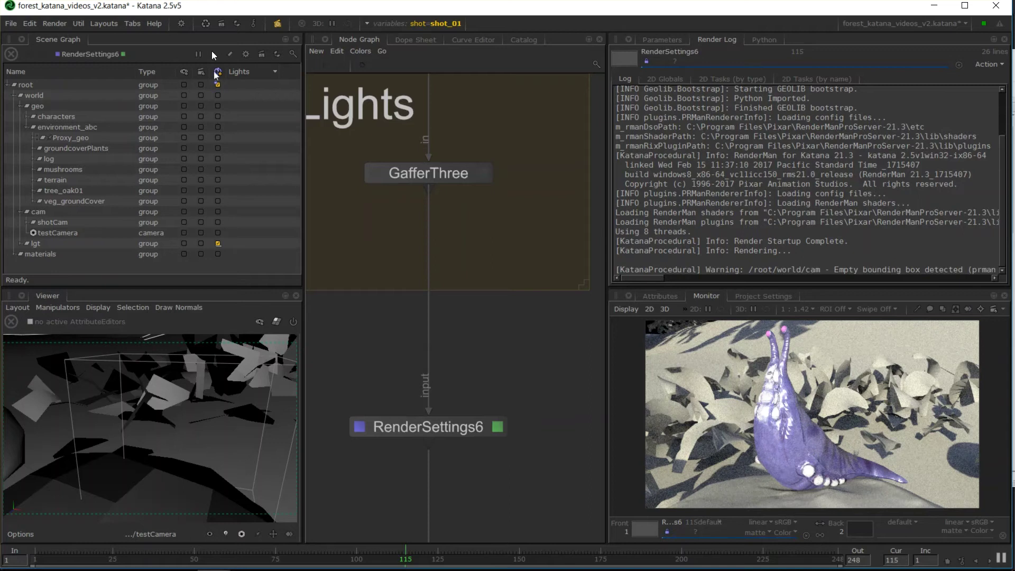
Enable live render updates for the cam group and orbit testCamera to a new angle on the slug.
{"action": "left_click", "coordinate": [217, 211]}
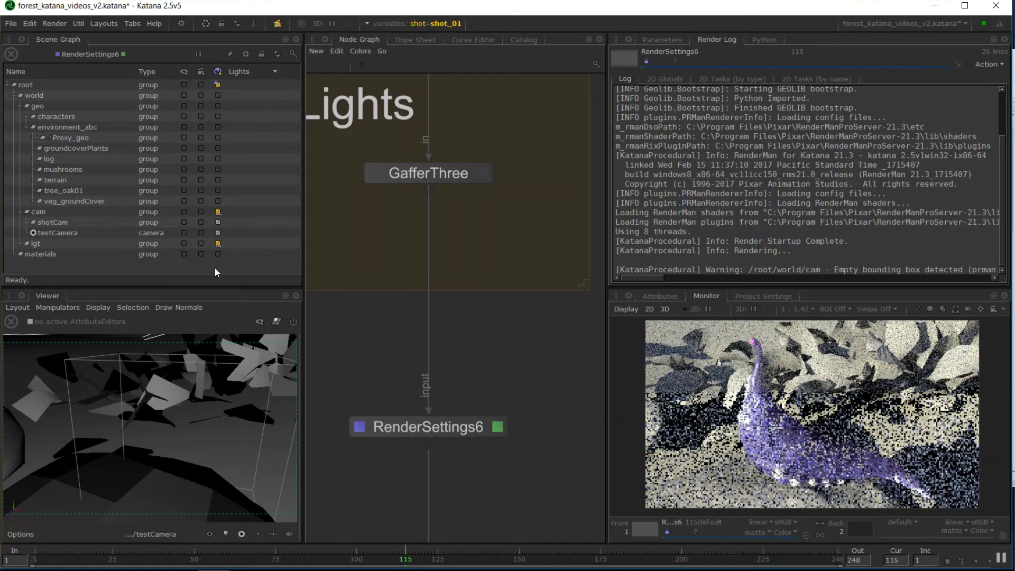
{"action": "left_click_drag", "start_coordinate": [164, 442], "coordinate": [192, 429], "text": "alt"}
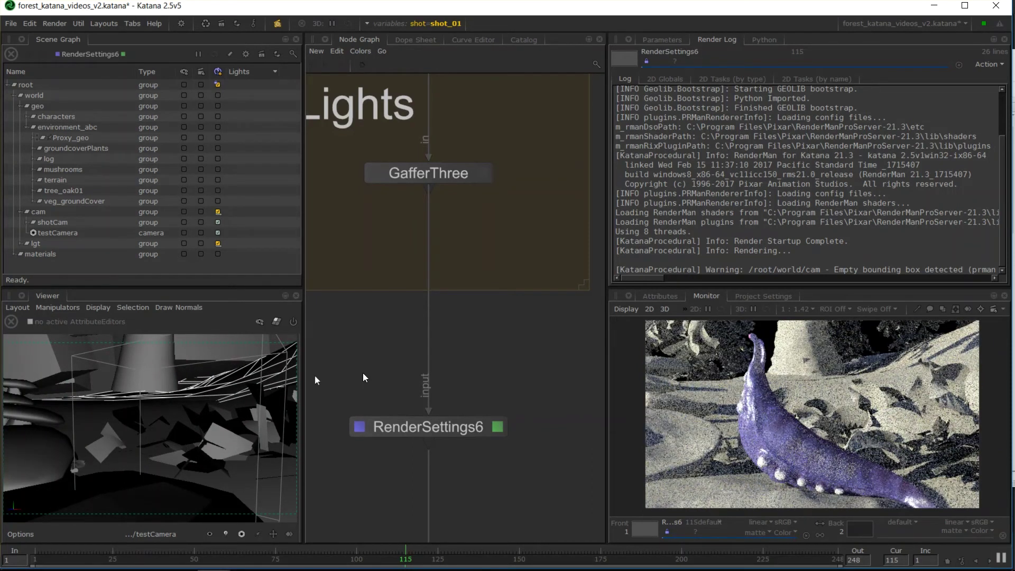
Orbit testCamera to a wider view of the slug and display the material settings of the GafferThree node's PxrDomeLight.
{"action": "left_click", "coordinate": [483, 174]}
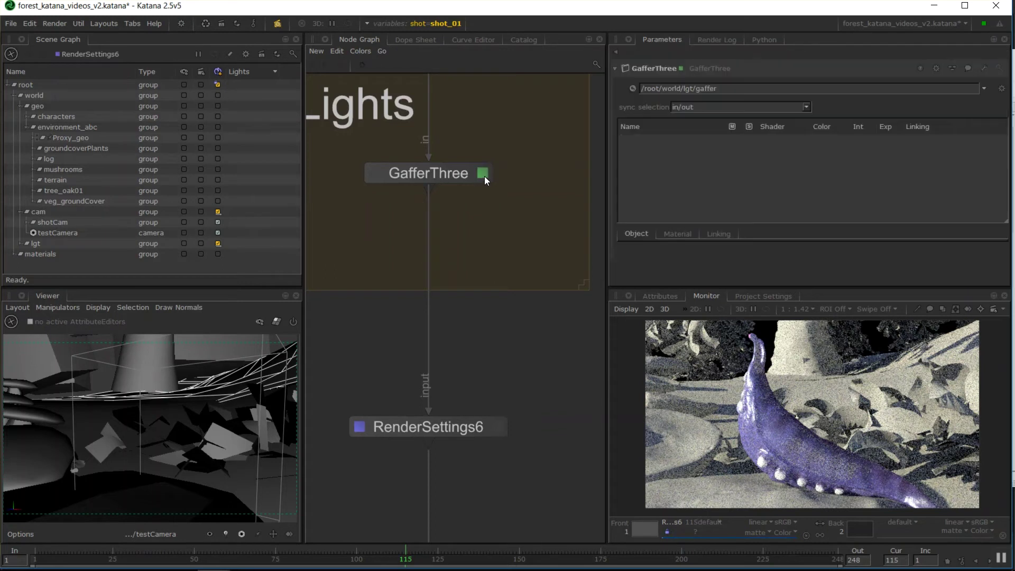
{"action": "left_click_drag", "start_coordinate": [217, 442], "coordinate": [138, 411], "text": "alt"}
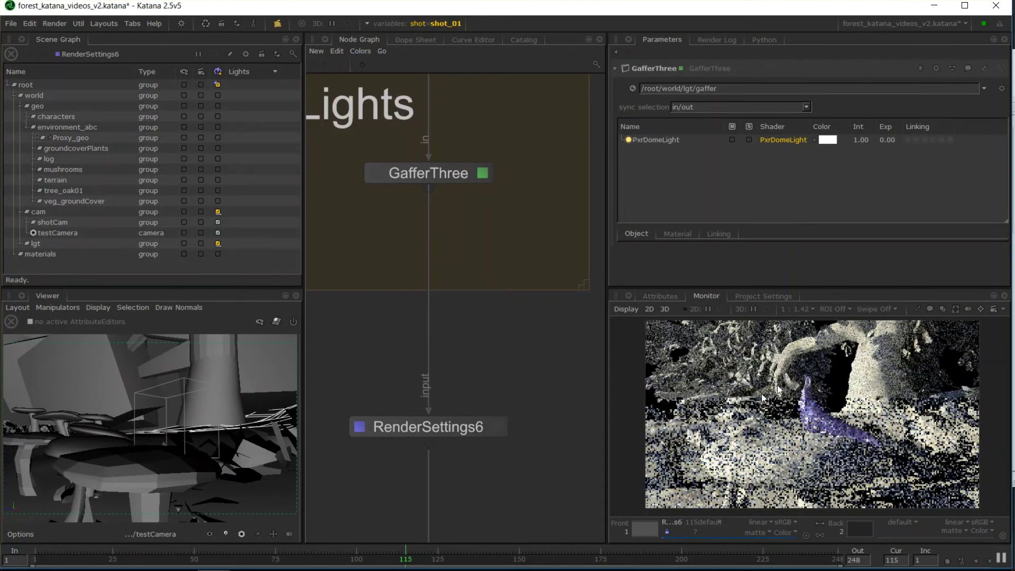
{"action": "left_click", "coordinate": [651, 139]}
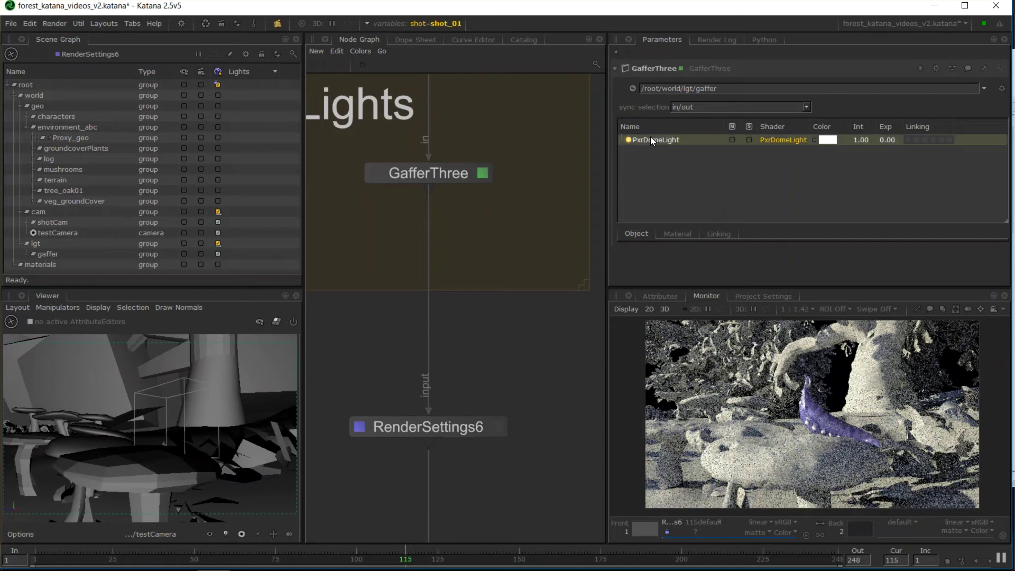
{"action": "left_click", "coordinate": [677, 233]}
{"action": "scroll", "coordinate": [813, 264], "scroll_direction": "down", "scroll_amount": 3}
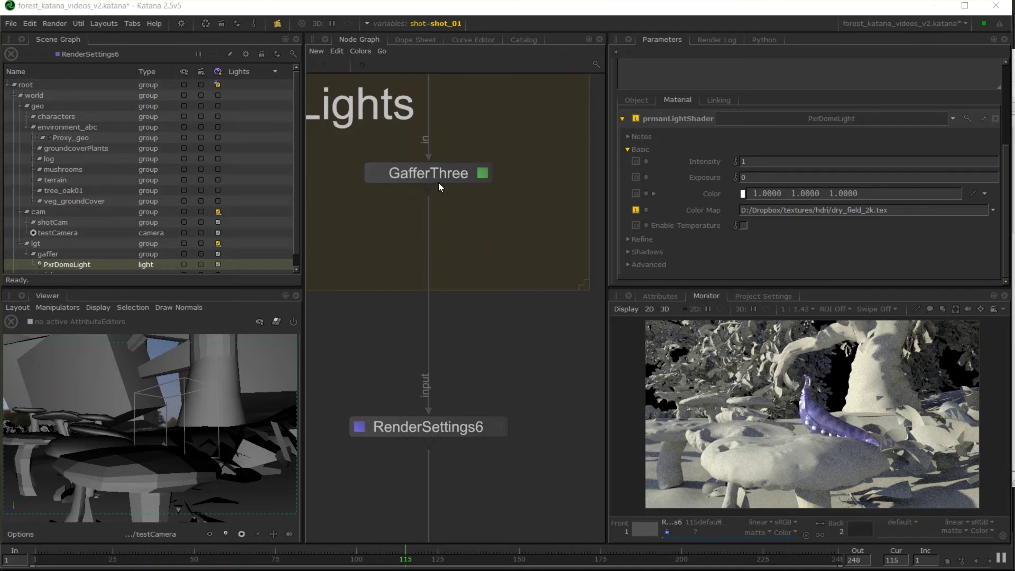
Rename the GafferThree node in the Lights backdrop as baseLighting.
{"action": "left_click_drag", "start_coordinate": [447, 175], "coordinate": [455, 159]}
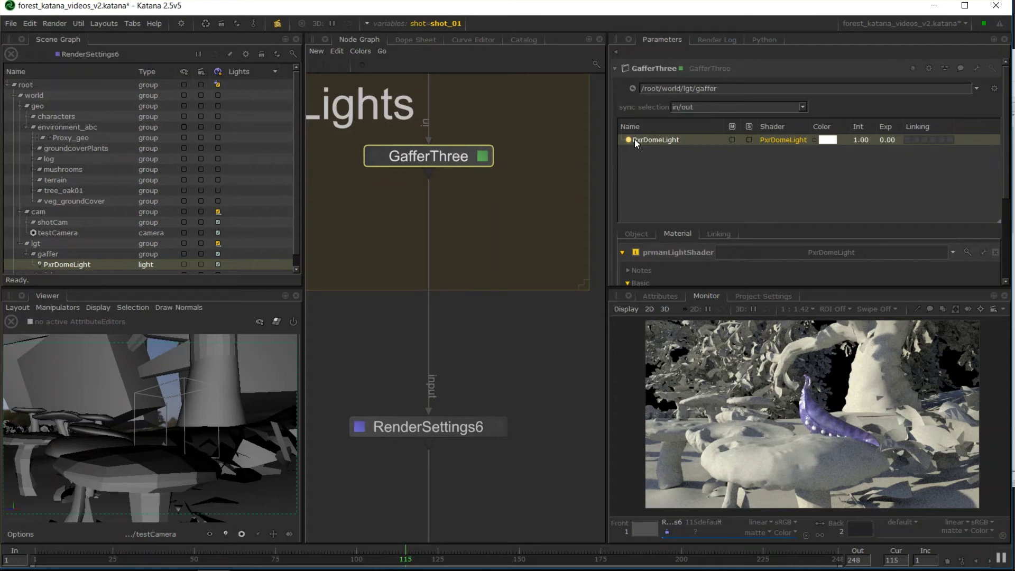
{"action": "left_click", "coordinate": [658, 69]}
{"action": "key", "text": "BackSpace"}
{"action": "type", "text": "baseLighting"}
{"action": "key", "text": "Return"}
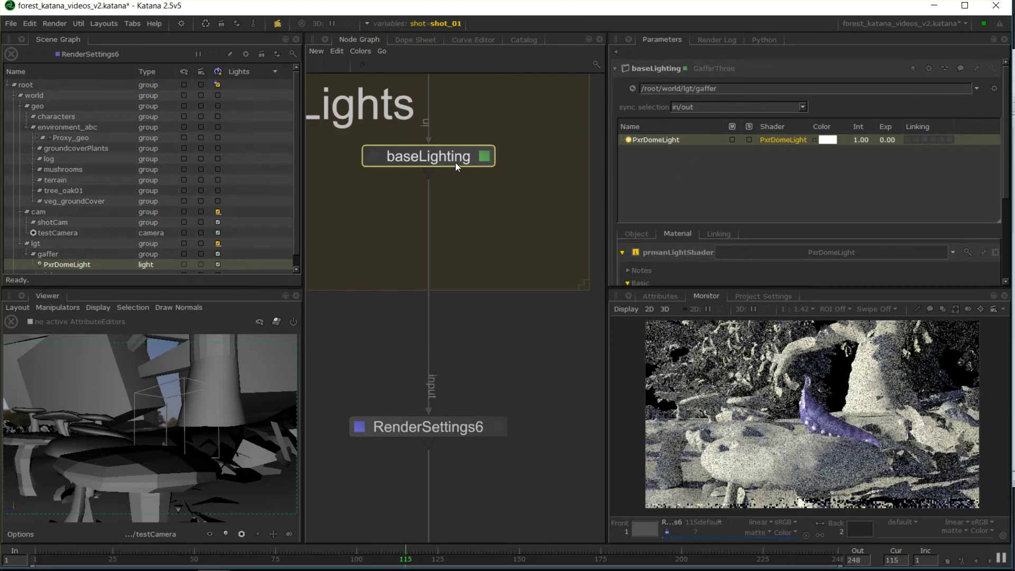
{"action": "right_click", "coordinate": [684, 171]}
{"action": "mouse_move", "coordinate": [709, 172]}
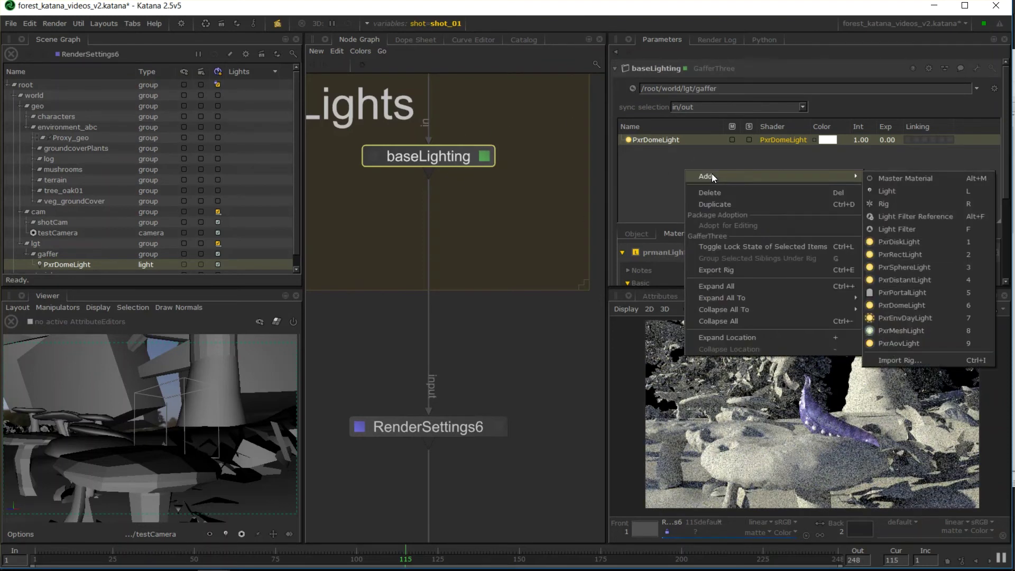
{"action": "left_click", "coordinate": [906, 242]}
{"action": "key", "text": "Delete"}
Add a PxrDistantLight to the baseLighting gaffer.
{"action": "right_click", "coordinate": [660, 161]}
{"action": "mouse_move", "coordinate": [719, 161]}
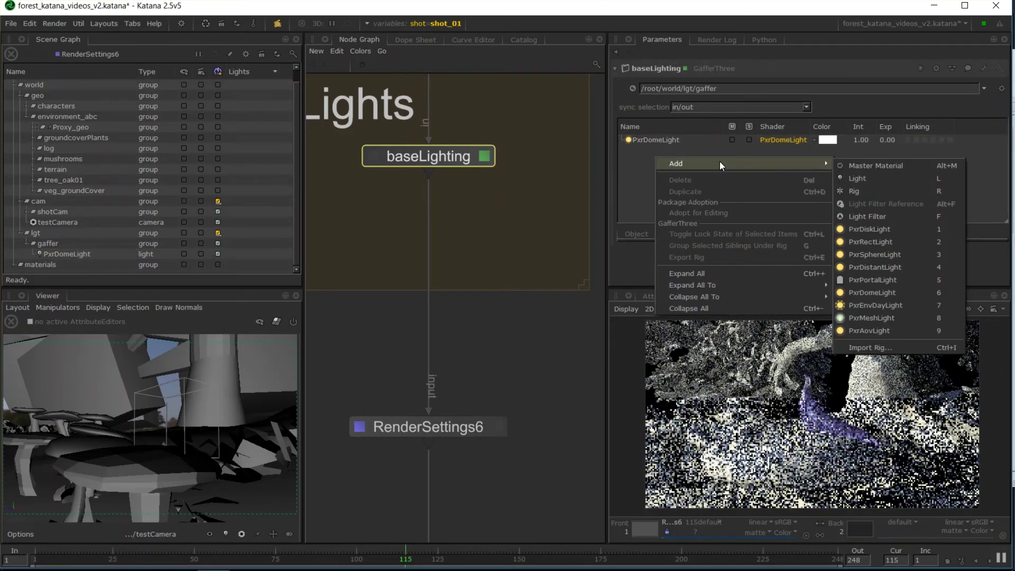
{"action": "left_click", "coordinate": [890, 267]}
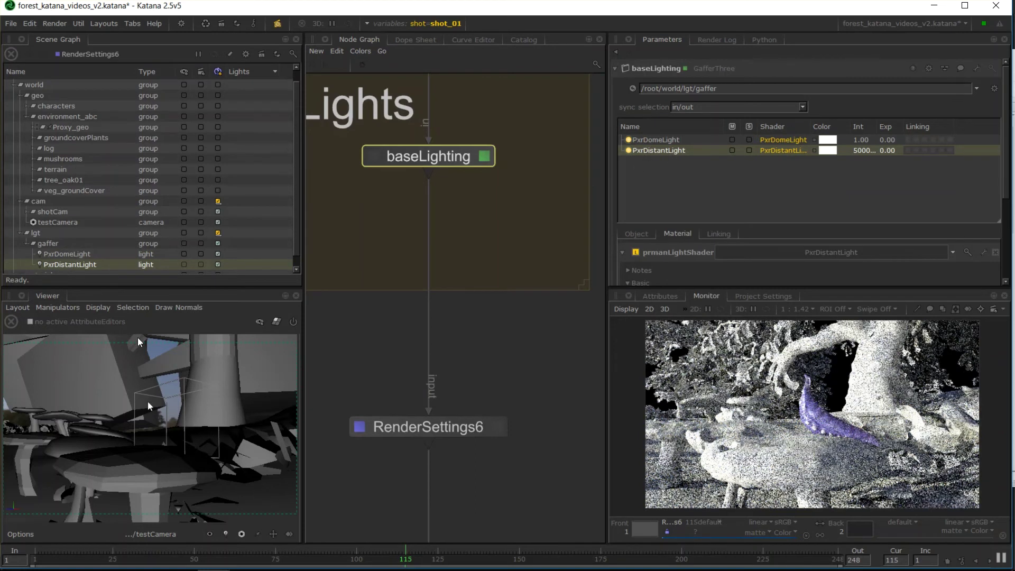
Look through perspShape in the viewer and use the translate manipulator on the PxrDistantLight.
{"action": "left_click", "coordinate": [153, 535]}
{"action": "left_click", "coordinate": [150, 482]}
{"action": "left_click_drag", "start_coordinate": [182, 429], "coordinate": [150, 388], "text": "alt"}
{"action": "key", "text": "w"}
{"action": "left_click_drag", "start_coordinate": [150, 427], "coordinate": [185, 429]}
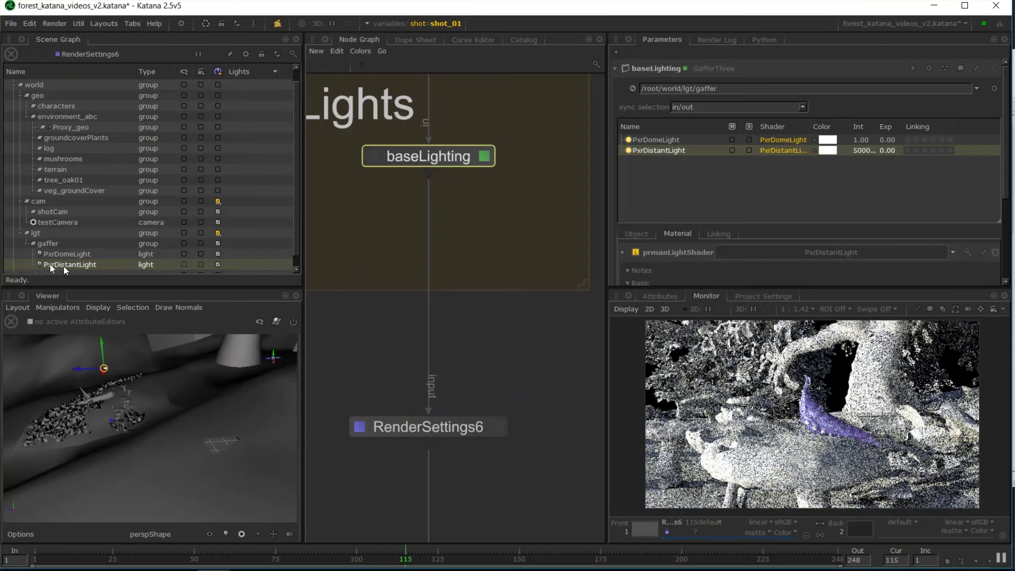
Select PxrDistantLight in the scene graph, orbit around it and activate its rotate manipulator.
{"action": "left_click", "coordinate": [65, 256]}
{"action": "left_click", "coordinate": [66, 264]}
{"action": "left_click_drag", "start_coordinate": [145, 399], "coordinate": [122, 442], "text": "alt"}
{"action": "key", "text": "e"}
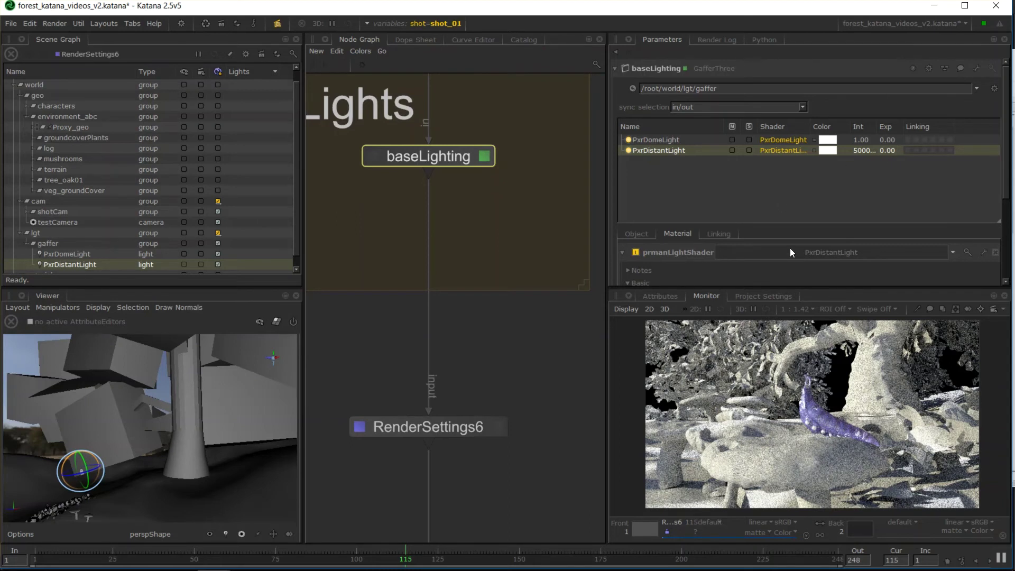
Insert a second GafferThree node between baseLighting and RenderSettings6, inside the Lights backdrop.
{"action": "left_click", "coordinate": [519, 245]}
{"action": "key", "text": "Tab"}
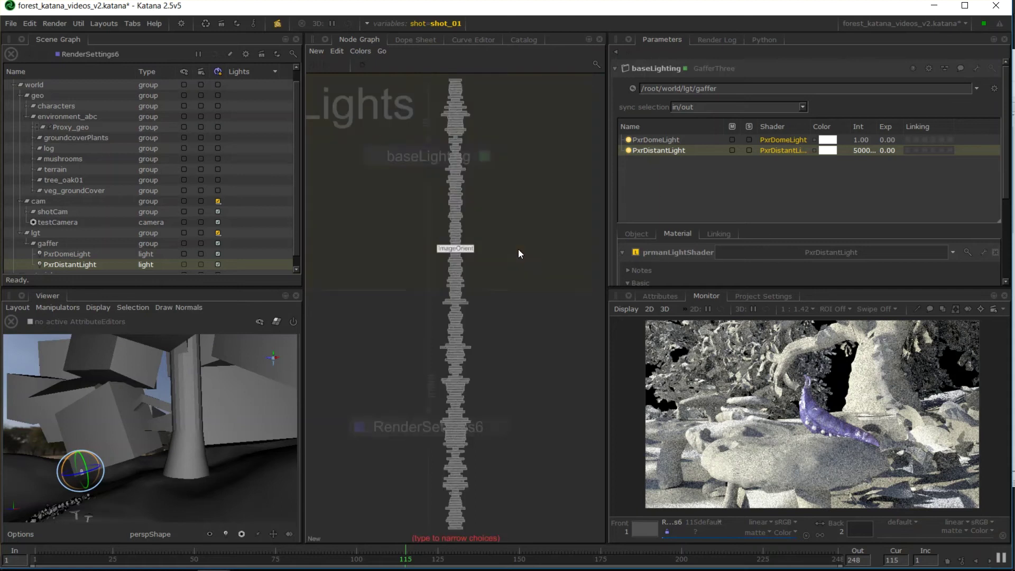
{"action": "type", "text": "ga"}
{"action": "key", "text": "Down"}
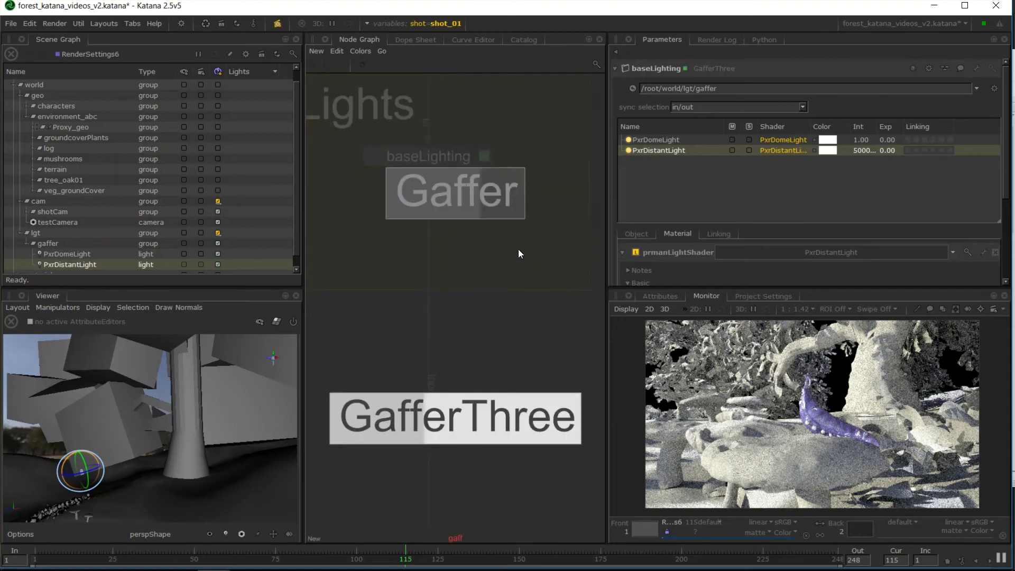
{"action": "key", "text": "Return"}
{"action": "left_click", "coordinate": [417, 243]}
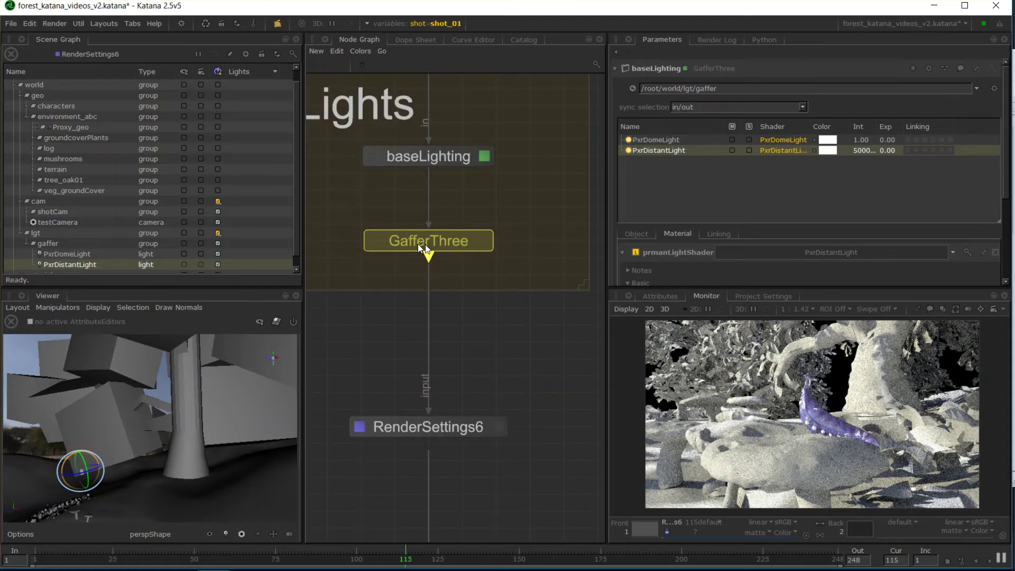
{"action": "middle_click_drag", "start_coordinate": [419, 243], "coordinate": [477, 260]}
{"action": "scroll", "coordinate": [478, 259], "scroll_direction": "up", "scroll_amount": 3}
{"action": "left_click_drag", "start_coordinate": [475, 248], "coordinate": [541, 247]}
{"action": "scroll", "coordinate": [523, 246], "scroll_direction": "down", "scroll_amount": 3}
{"action": "left_click", "coordinate": [521, 248]}
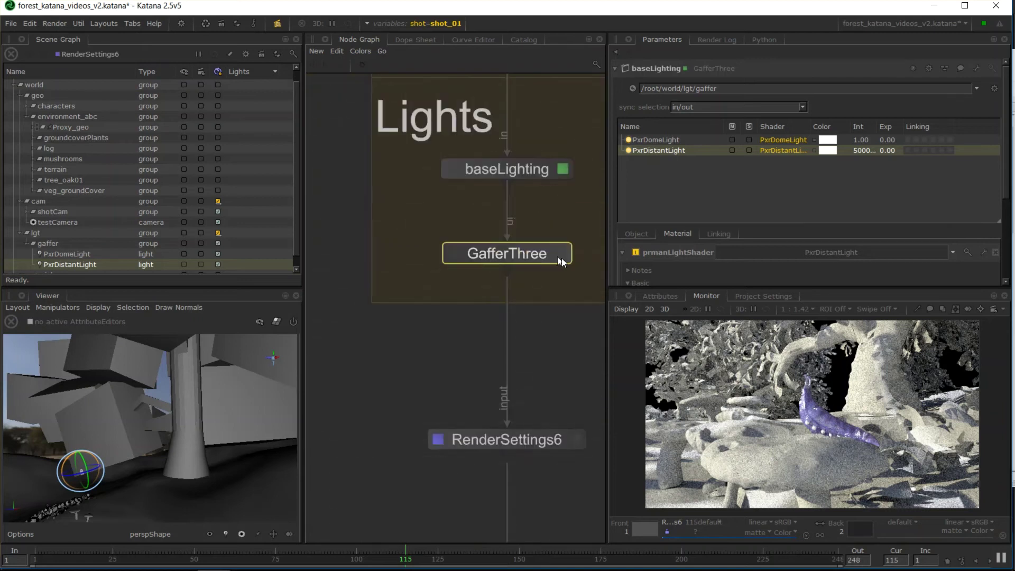
Open the new GafferThree node's parameters and rename it as shot_02_filllights.
{"action": "left_click", "coordinate": [560, 254]}
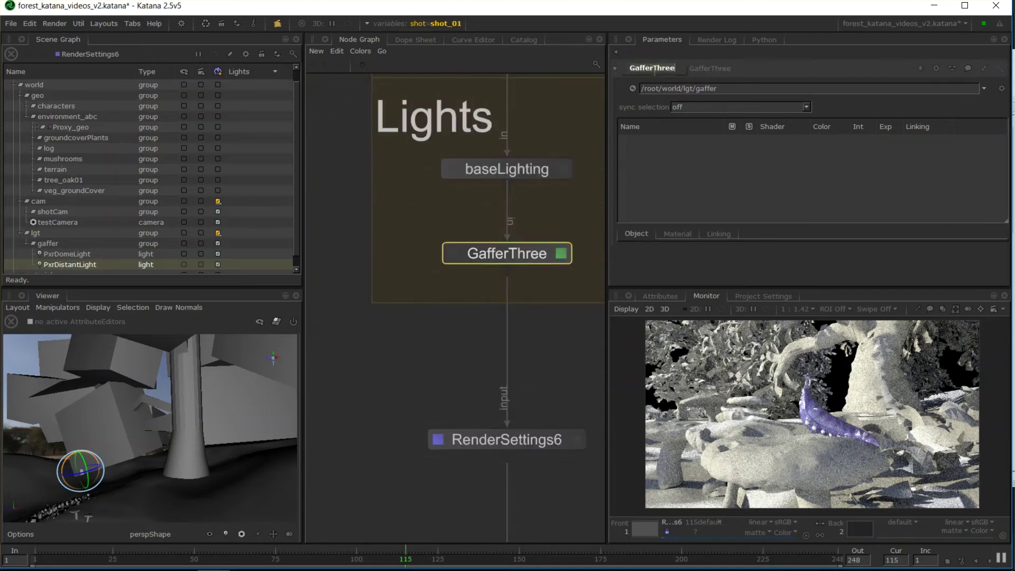
{"action": "double_click", "coordinate": [654, 69]}
{"action": "type", "text": "shot_02_filllights"}
{"action": "key", "text": "Return"}
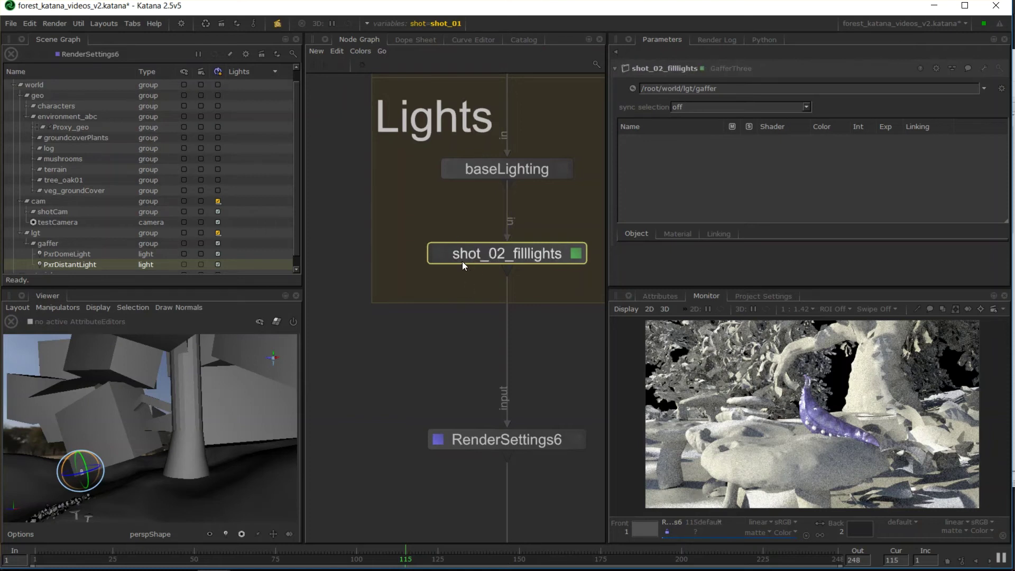
Add a PxrSphereLight to the shot_02_filllights gaffer.
{"action": "right_click", "coordinate": [678, 148]}
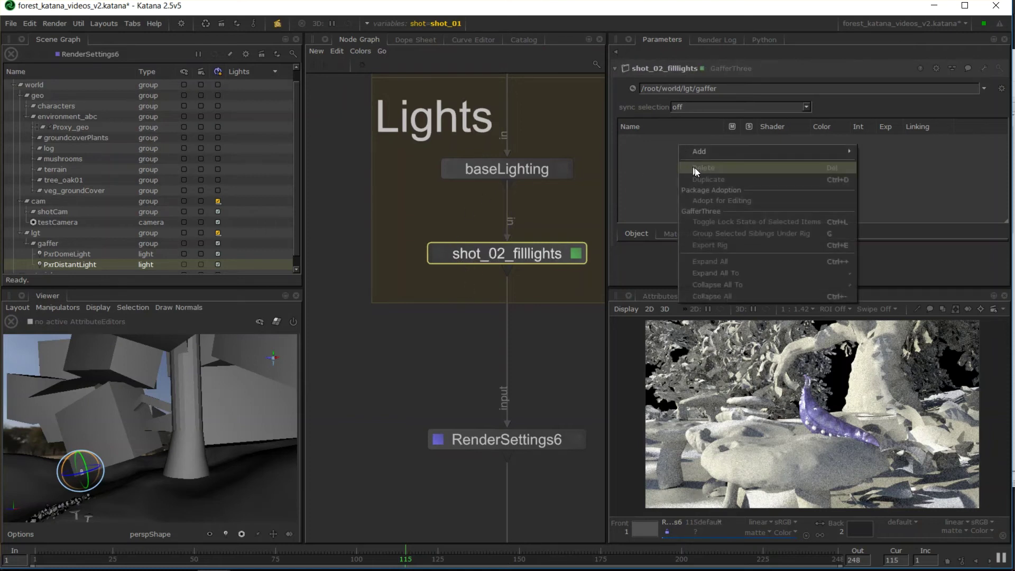
{"action": "mouse_move", "coordinate": [699, 152]}
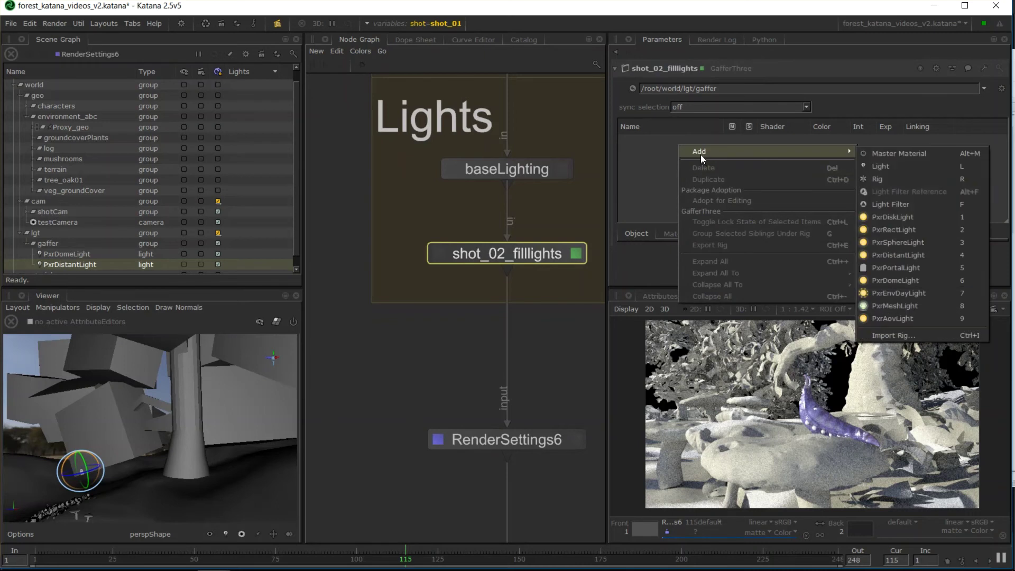
{"action": "left_click", "coordinate": [915, 243]}
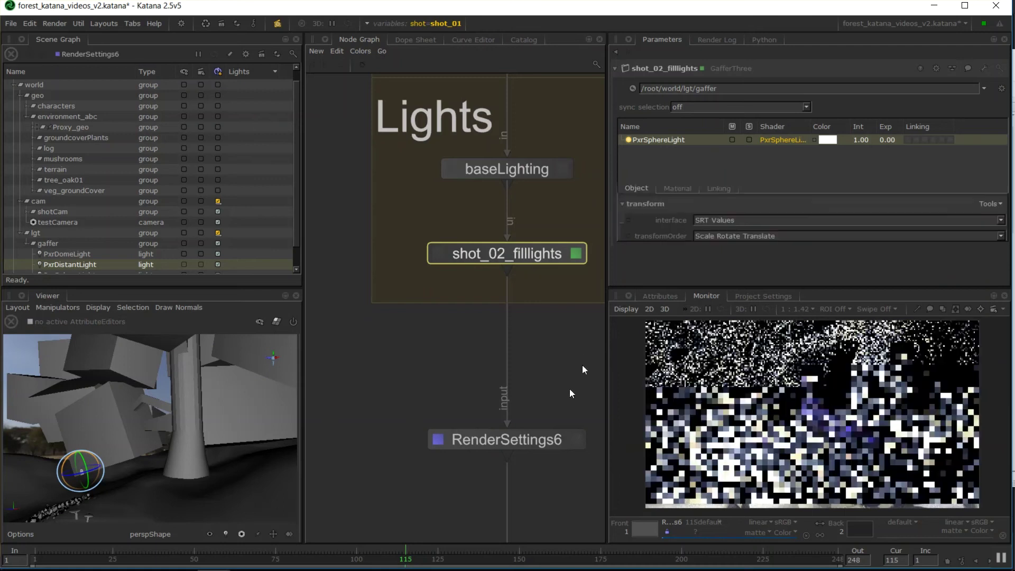
Select the PxrSphereLight in the scene graph, frame it in the viewer and scale it up.
{"action": "scroll", "coordinate": [111, 227], "scroll_direction": "down", "scroll_amount": 1}
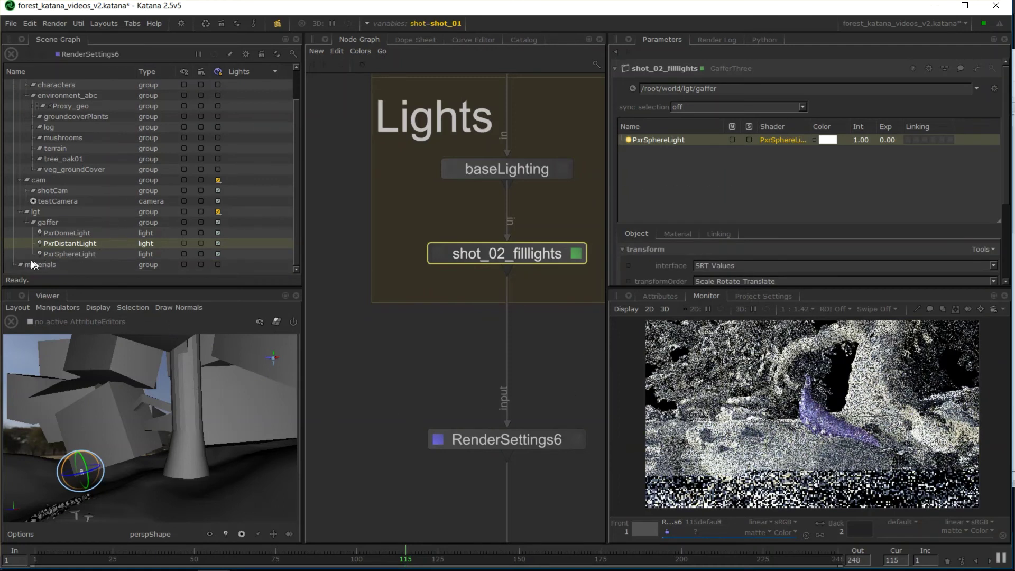
{"action": "left_click", "coordinate": [65, 254]}
{"action": "left_click_drag", "start_coordinate": [191, 450], "coordinate": [111, 450], "text": "alt"}
{"action": "key", "text": "f"}
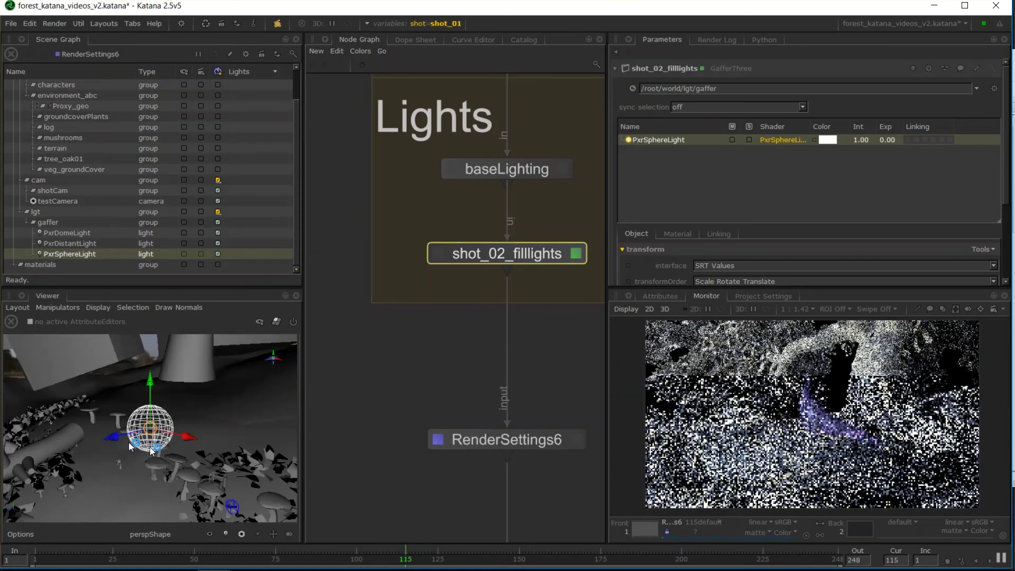
{"action": "scroll", "coordinate": [127, 442], "scroll_direction": "down", "scroll_amount": 3}
{"action": "key", "text": "r"}
{"action": "left_click_drag", "start_coordinate": [150, 428], "coordinate": [248, 423]}
Disable and re-enable the shot_02_filllights node, and mute and unmute its PxrSphereLight.
{"action": "middle_click_drag", "start_coordinate": [545, 254], "coordinate": [442, 261]}
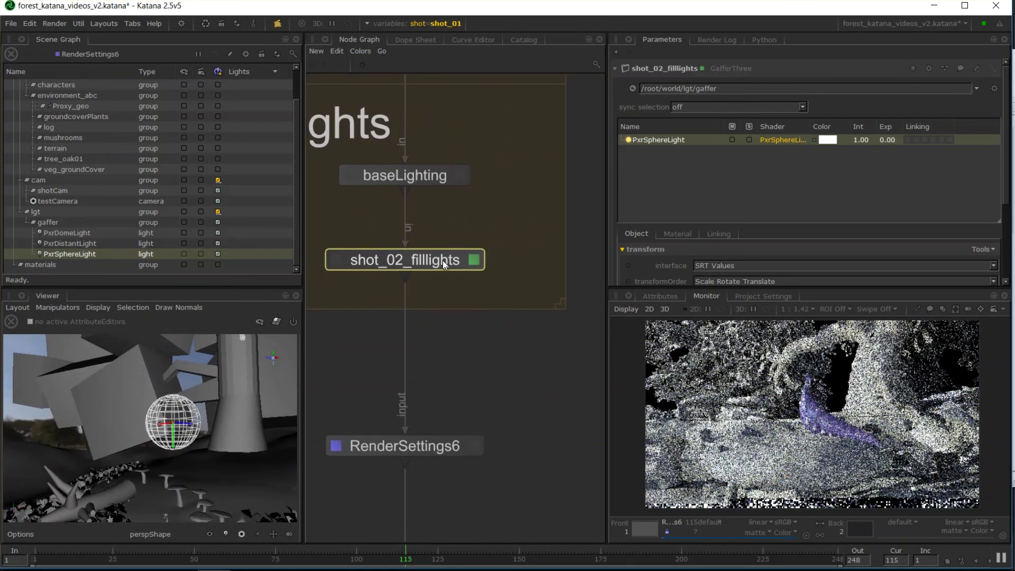
{"action": "key", "text": "d"}
{"action": "key", "text": "d"}
{"action": "key", "text": "d"}
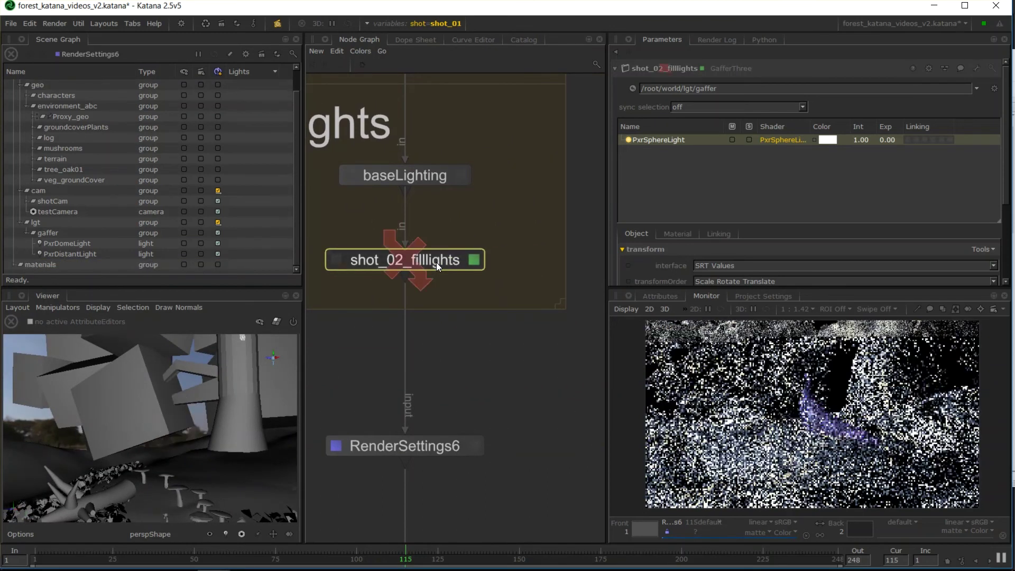
{"action": "key", "text": "d"}
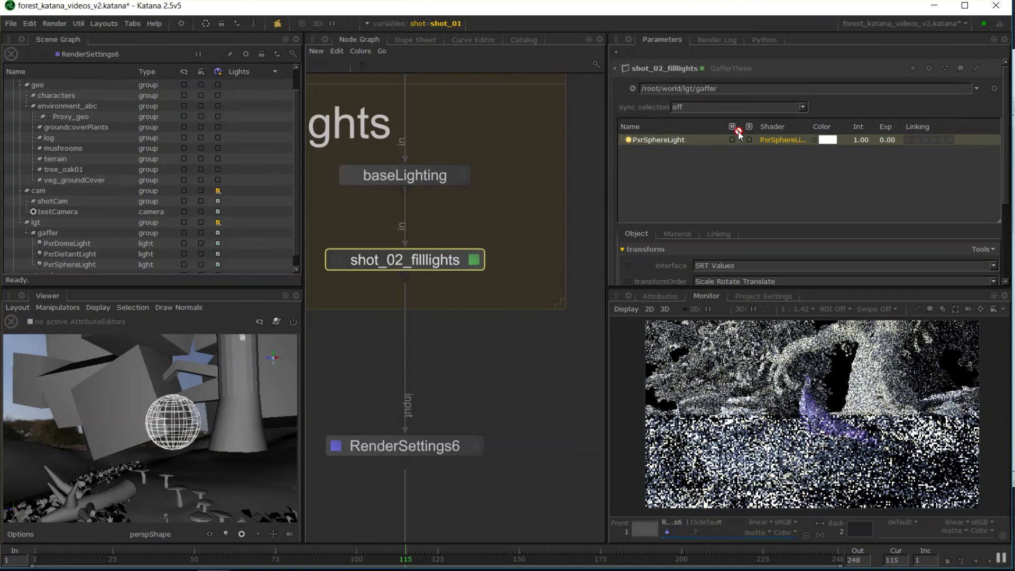
{"action": "left_click", "coordinate": [731, 141]}
{"action": "left_click", "coordinate": [732, 141]}
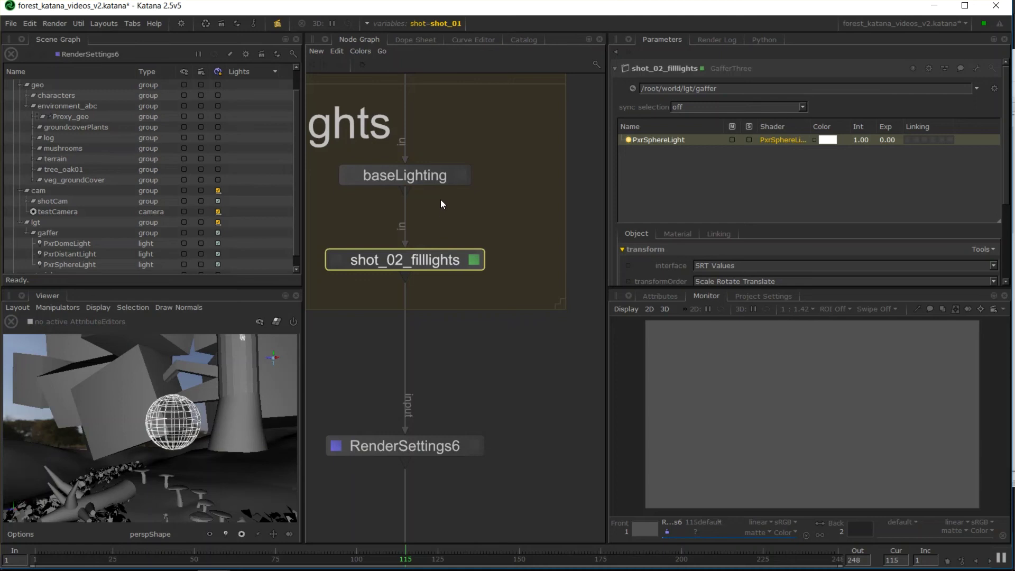
Move the shot_02_filllights and baseLighting nodes up and closer together within the Lights backdrop.
{"action": "left_click_drag", "start_coordinate": [444, 268], "coordinate": [392, 161]}
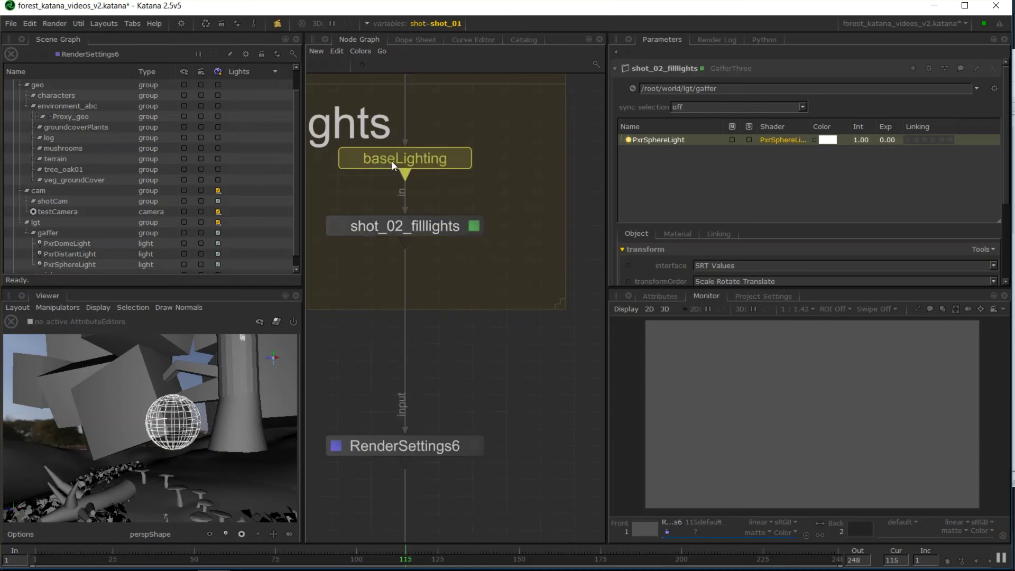
{"action": "middle_click_drag", "start_coordinate": [424, 185], "coordinate": [458, 182]}
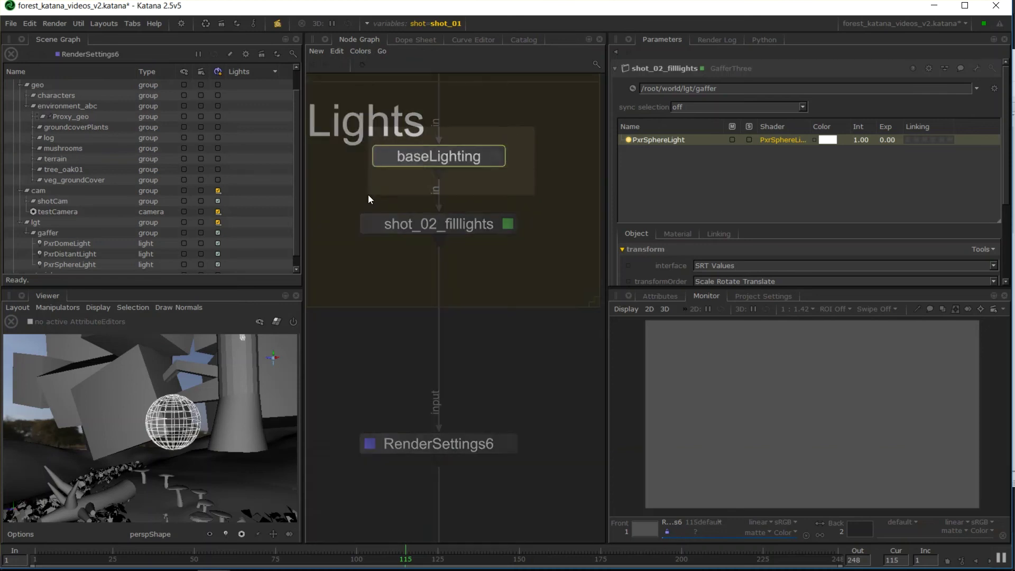
{"action": "left_click_drag", "start_coordinate": [462, 166], "coordinate": [468, 171]}
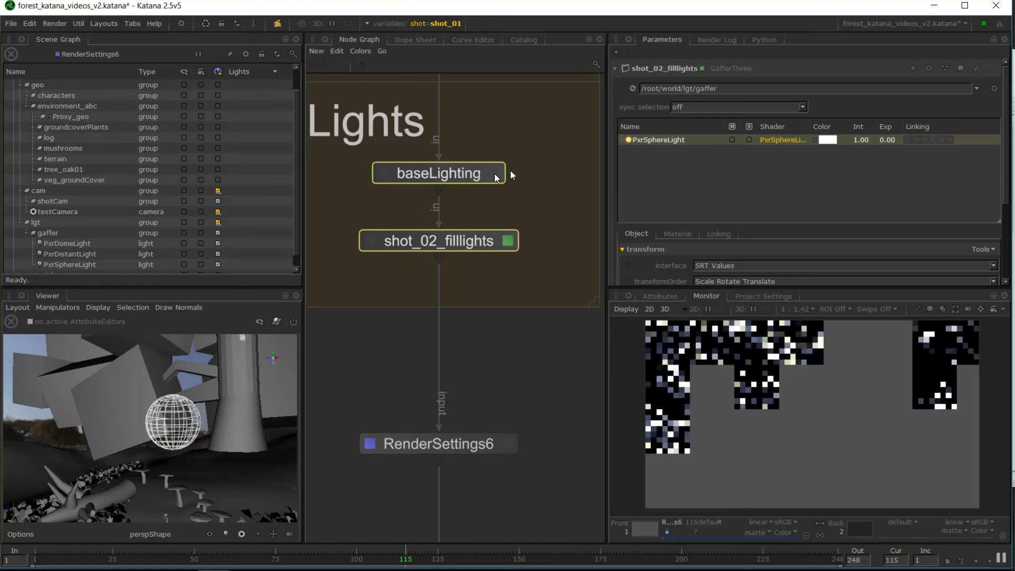
Insert another GafferThree node between shot_02_filllights and RenderSettings6, tighten the node spacing and open the new node's parameters.
{"action": "left_click", "coordinate": [462, 251]}
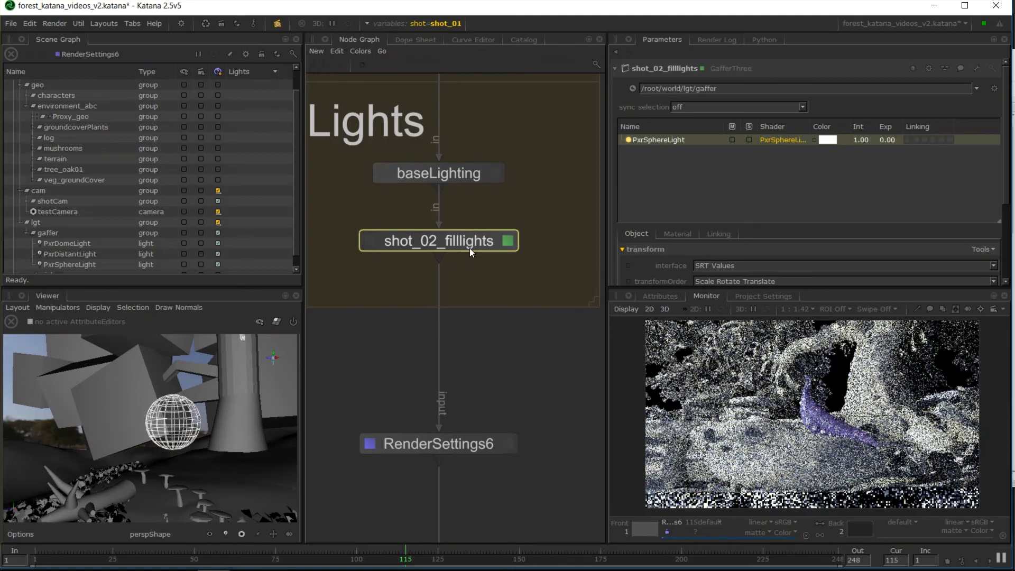
{"action": "key", "text": "Tab"}
{"action": "type", "text": "g"}
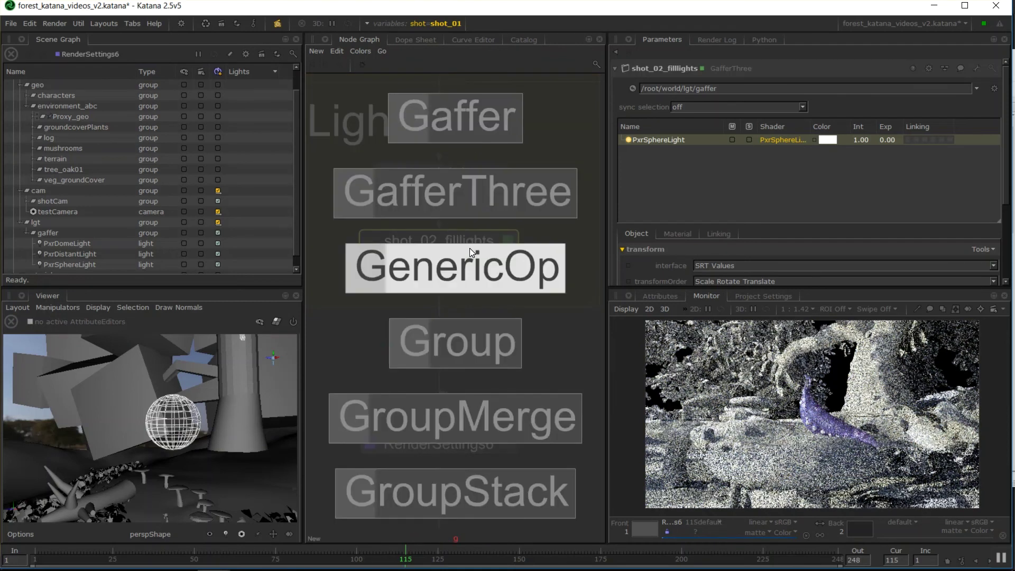
{"action": "type", "text": "a"}
{"action": "key", "text": "Down"}
{"action": "key", "text": "Return"}
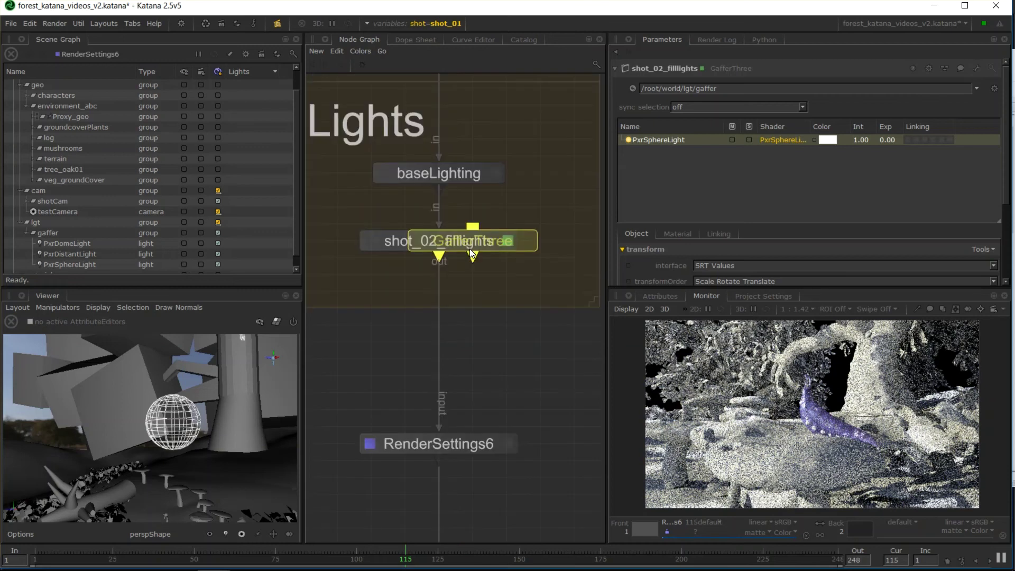
{"action": "left_click", "coordinate": [440, 309]}
{"action": "left_click", "coordinate": [437, 286]}
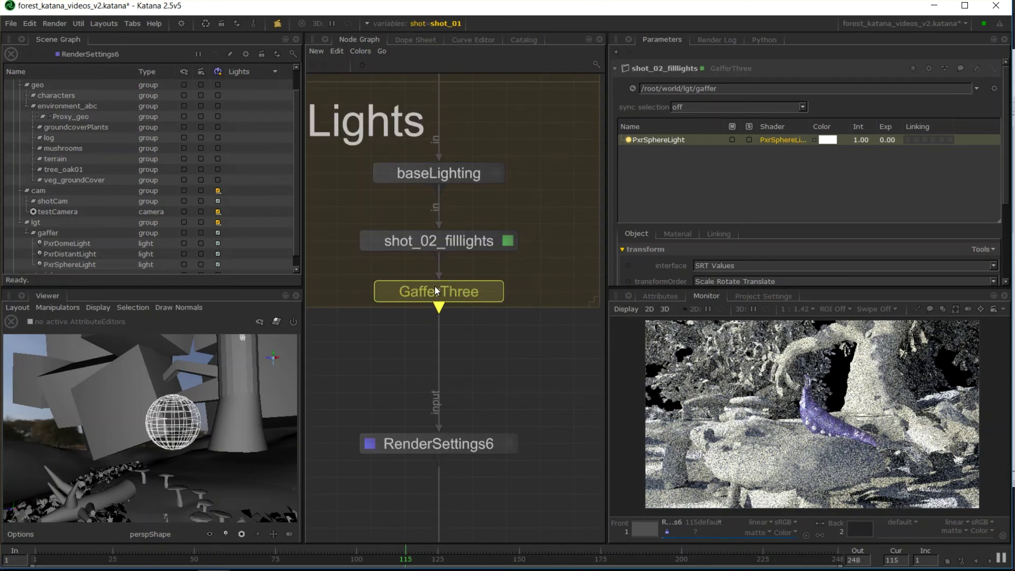
{"action": "left_click_drag", "start_coordinate": [455, 240], "coordinate": [455, 223]}
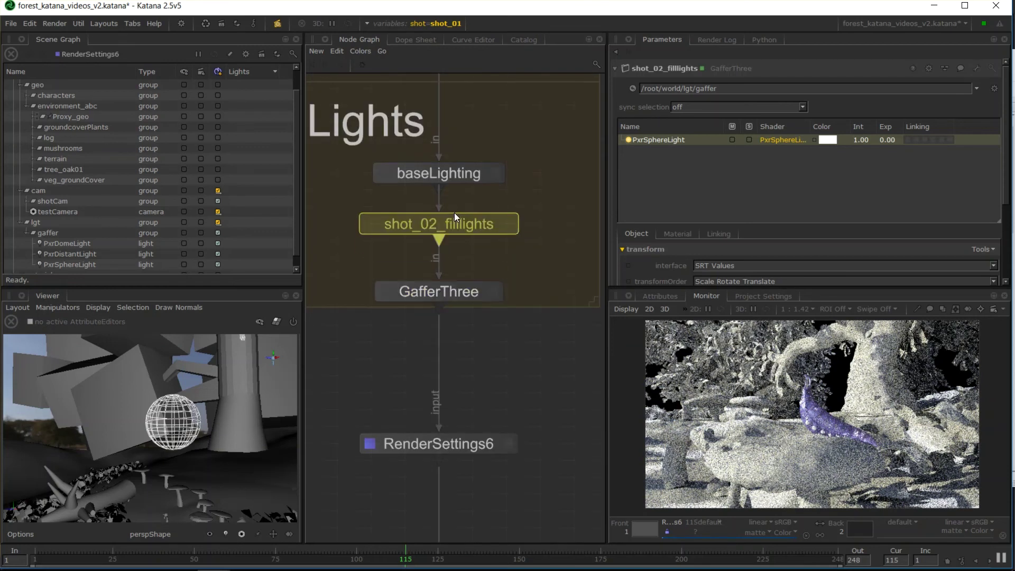
{"action": "left_click", "coordinate": [495, 297]}
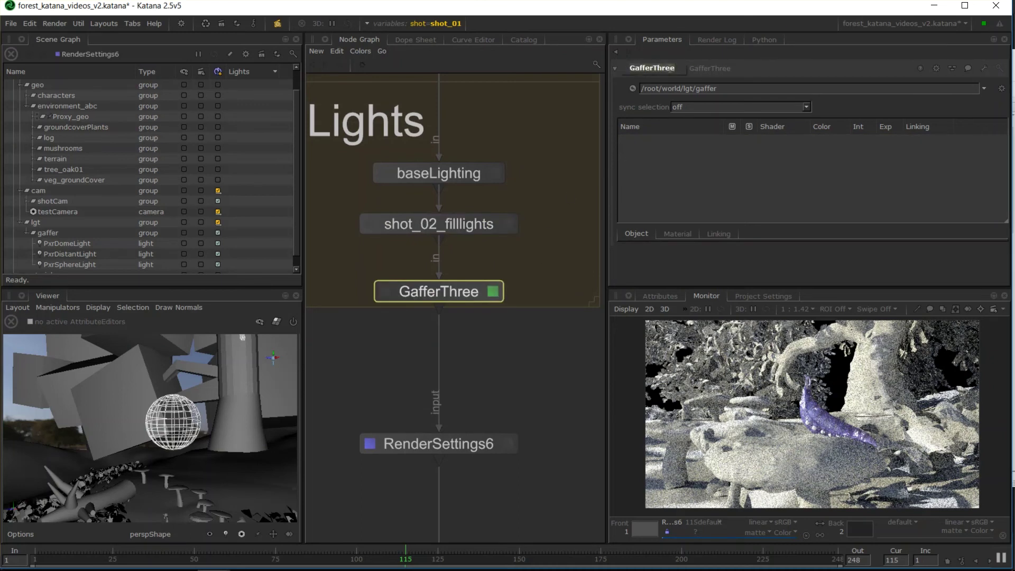
Rename the new GafferThree node to shot_03_FillEdit and show the incoming scene in its light list.
{"action": "left_click", "coordinate": [669, 69]}
{"action": "type", "text": "shot_03_"}
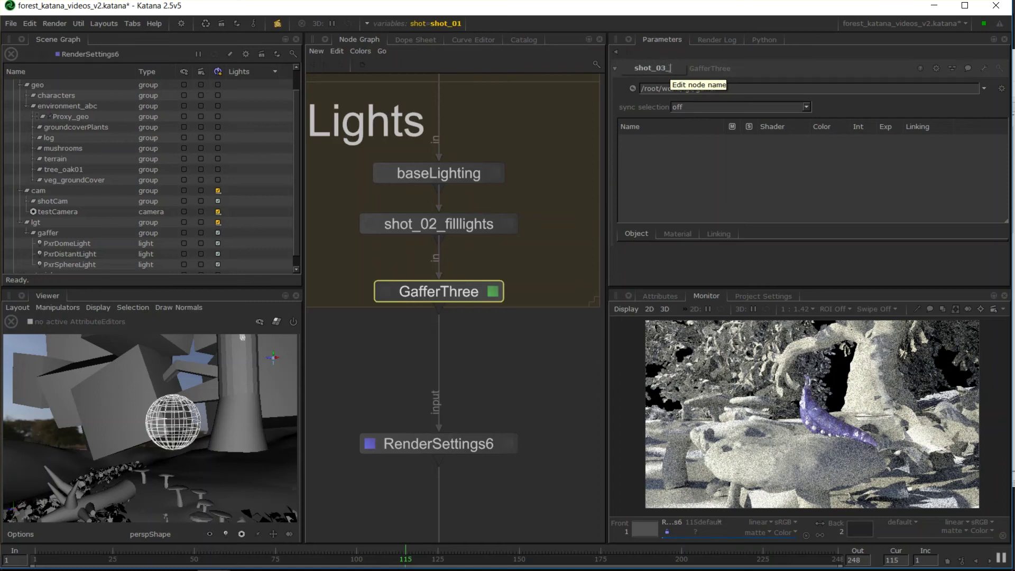
{"action": "type", "text": "FillEdit"}
{"action": "key", "text": "Return"}
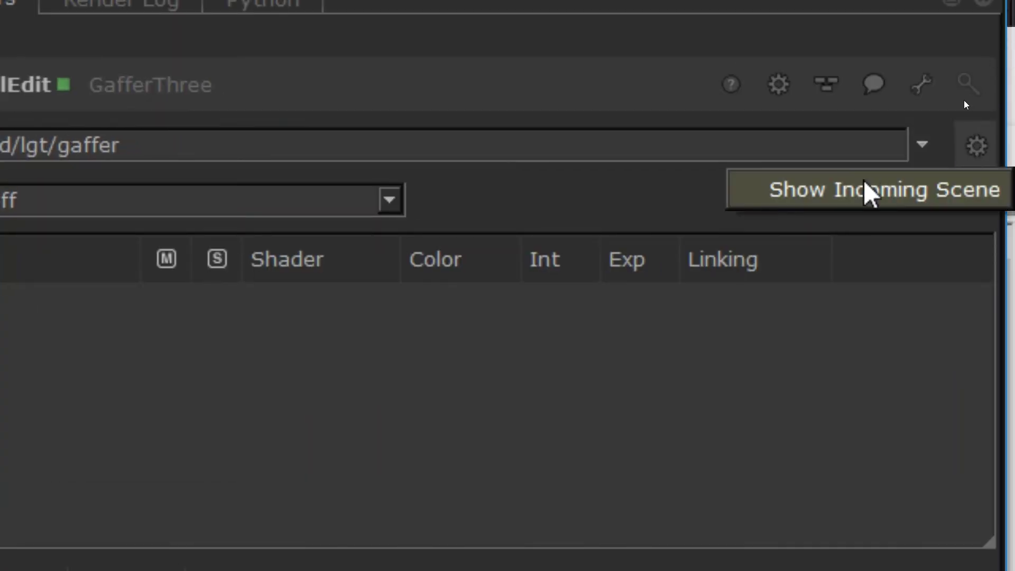
{"action": "left_click", "coordinate": [847, 196]}
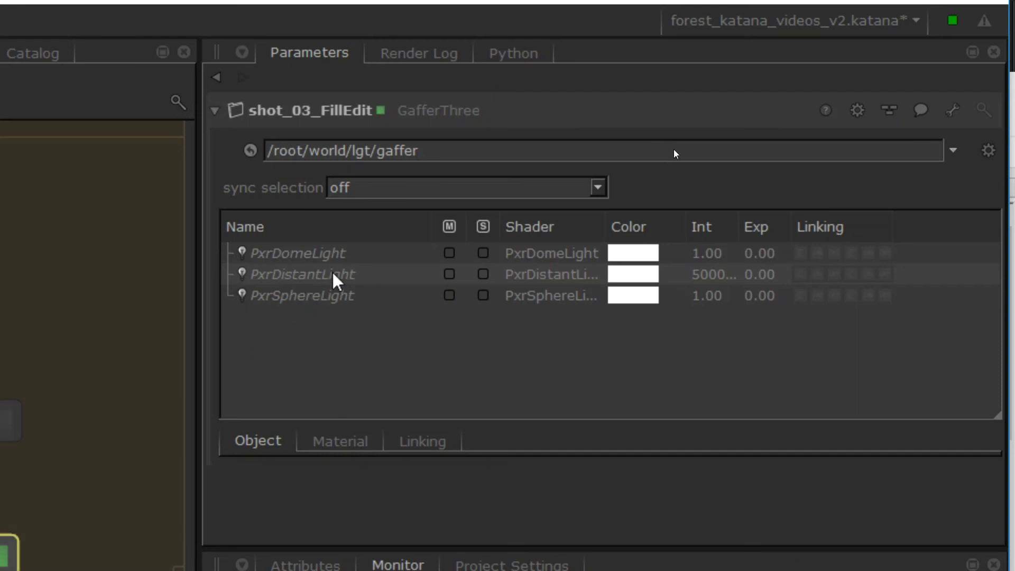
Adopt the incoming PxrSphereLight for editing in shot_03_FillEdit and set its intensity to 5.
{"action": "left_click", "coordinate": [323, 297]}
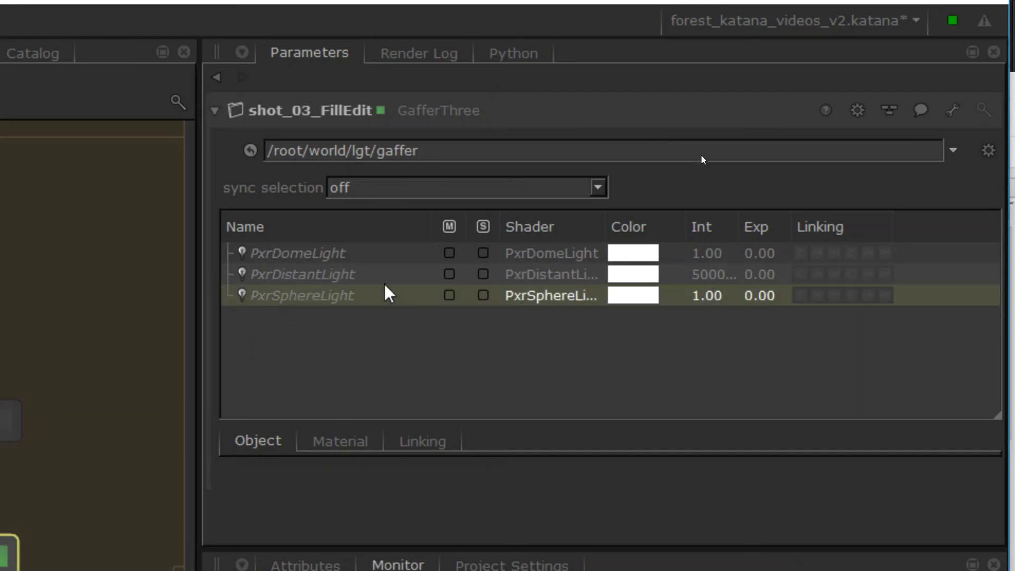
{"action": "right_click", "coordinate": [320, 302]}
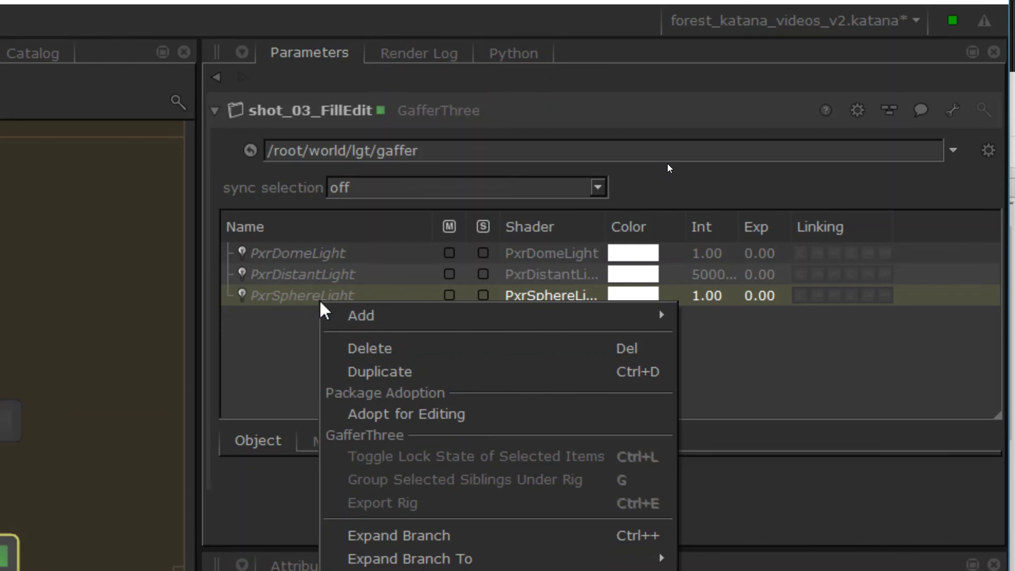
{"action": "left_click", "coordinate": [392, 413]}
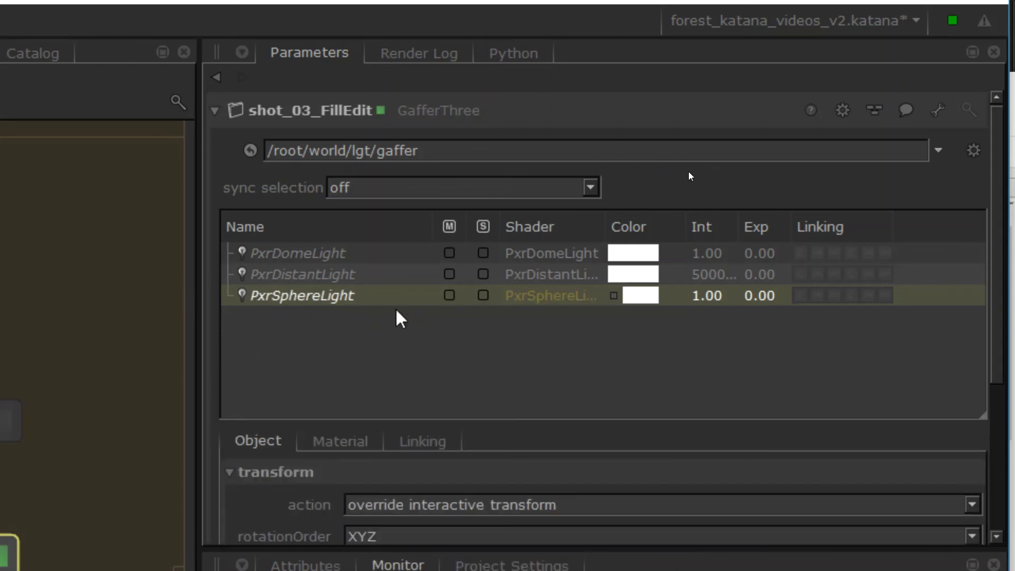
{"action": "double_click", "coordinate": [714, 296]}
{"action": "double_click", "coordinate": [762, 294]}
{"action": "left_click", "coordinate": [701, 295]}
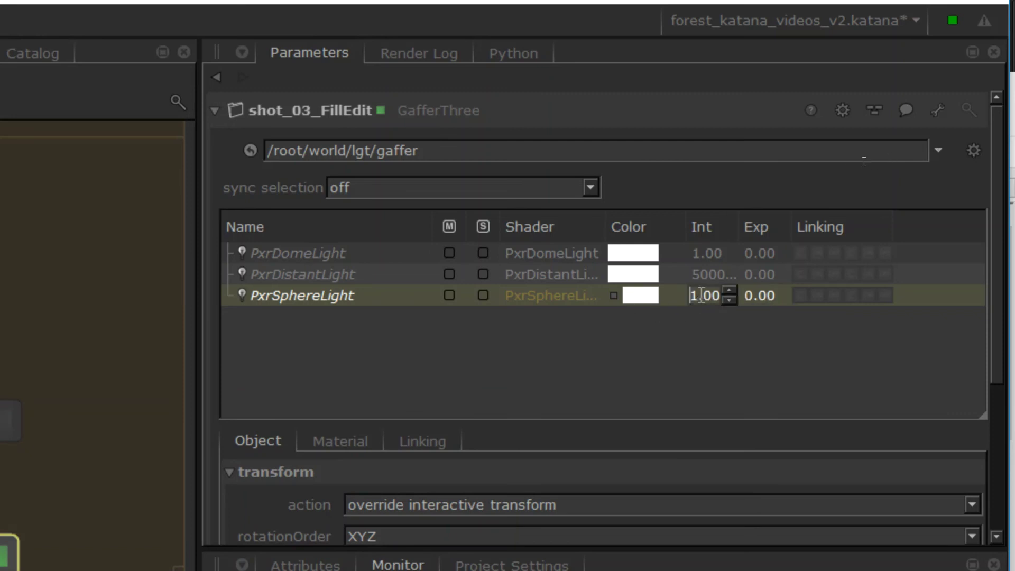
{"action": "type", "text": "5"}
{"action": "key", "text": "Return"}
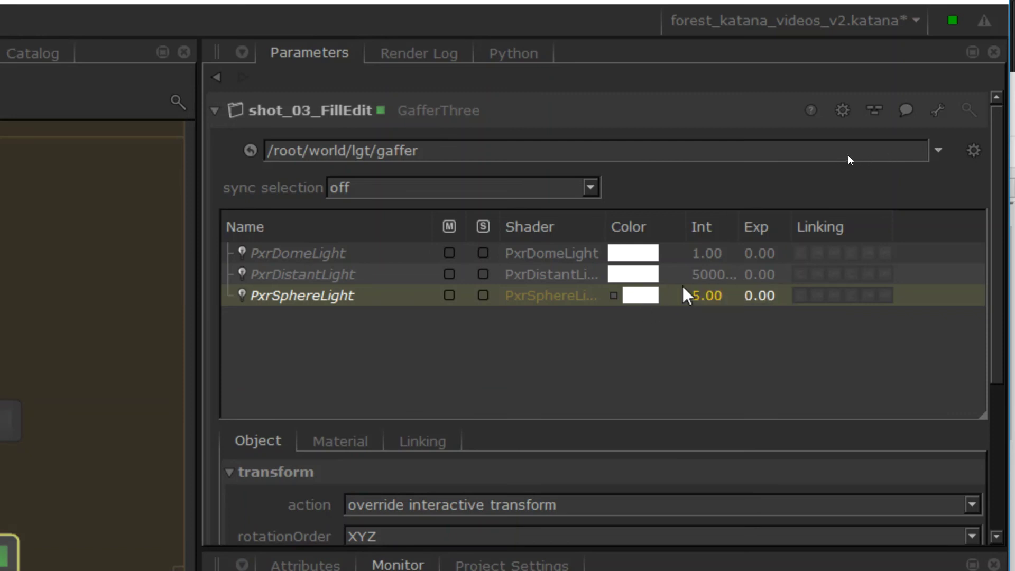
Change the adopted PxrSphereLight's color to a soft salmon red.
{"action": "left_click", "coordinate": [641, 296]}
{"action": "left_click_drag", "start_coordinate": [284, 281], "coordinate": [646, 117]}
{"action": "left_click", "coordinate": [319, 290]}
{"action": "left_click", "coordinate": [580, 519]}
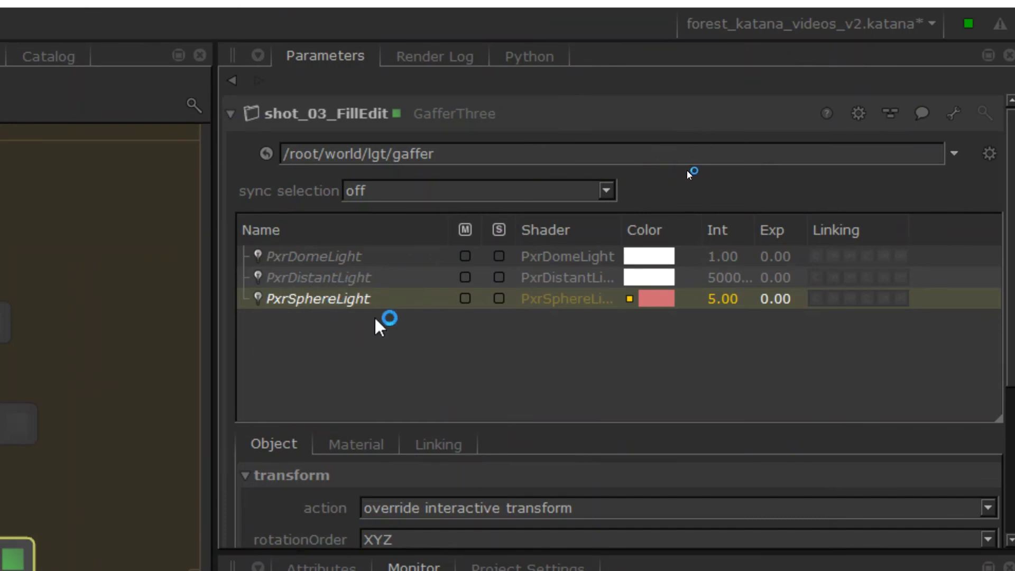
Compare the PxrSphereLight parameters in shot_02_filllights with the edited version in shot_03_FillEdit.
{"action": "middle_click_drag", "start_coordinate": [63, 423], "coordinate": [238, 321]}
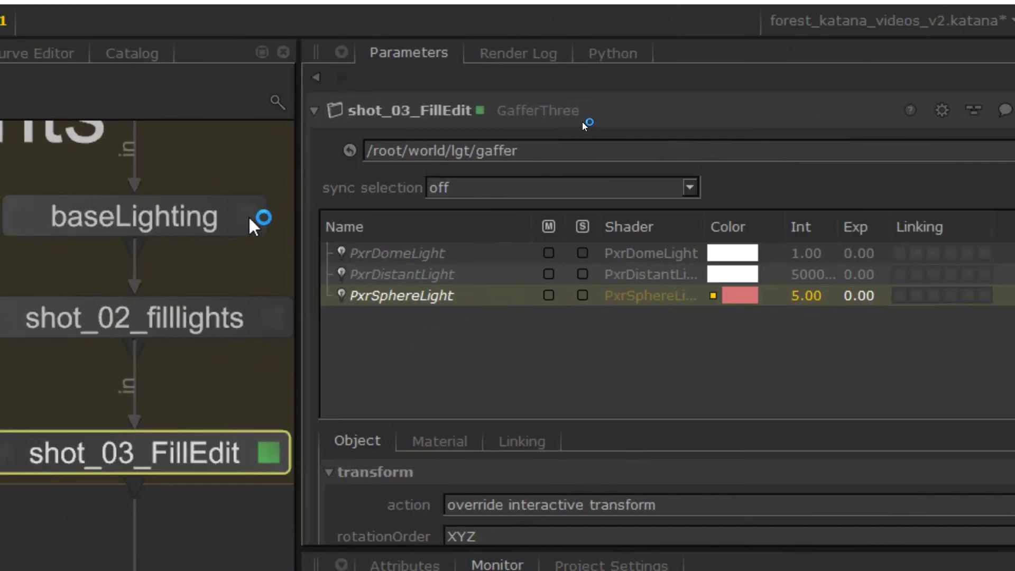
{"action": "left_click", "coordinate": [278, 319]}
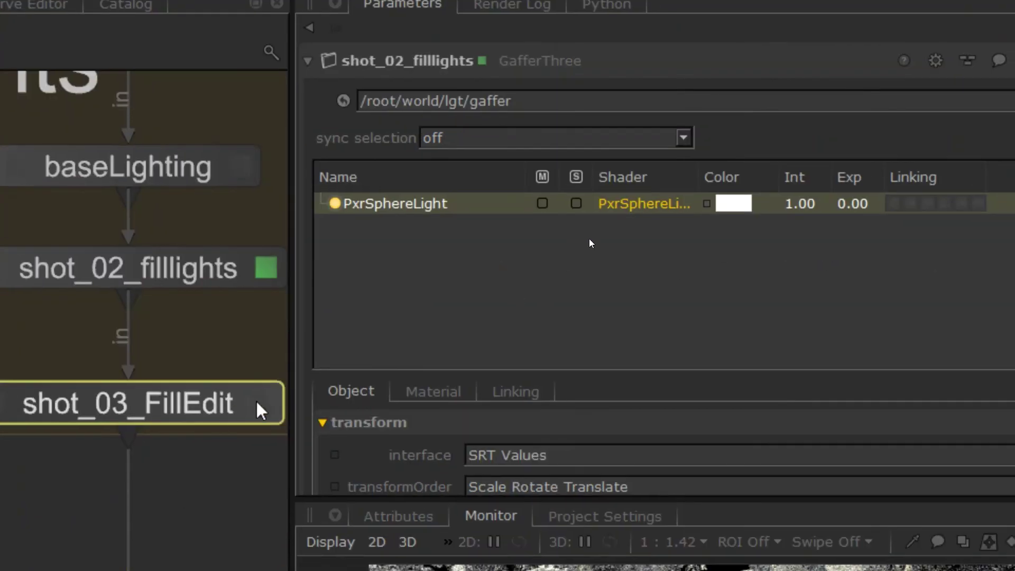
{"action": "left_click", "coordinate": [268, 454]}
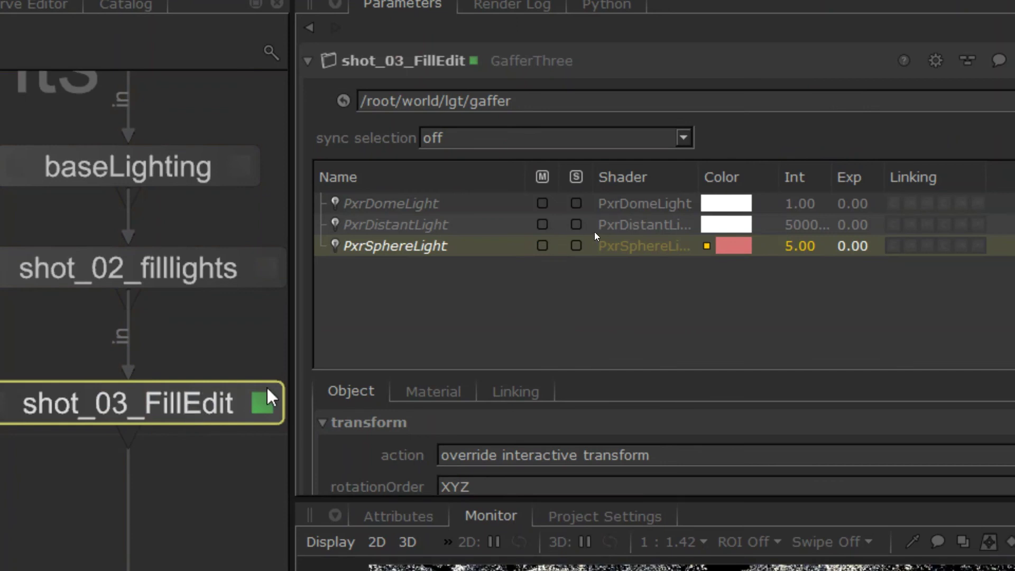
{"action": "middle_click_drag", "start_coordinate": [210, 302], "coordinate": [187, 297]}
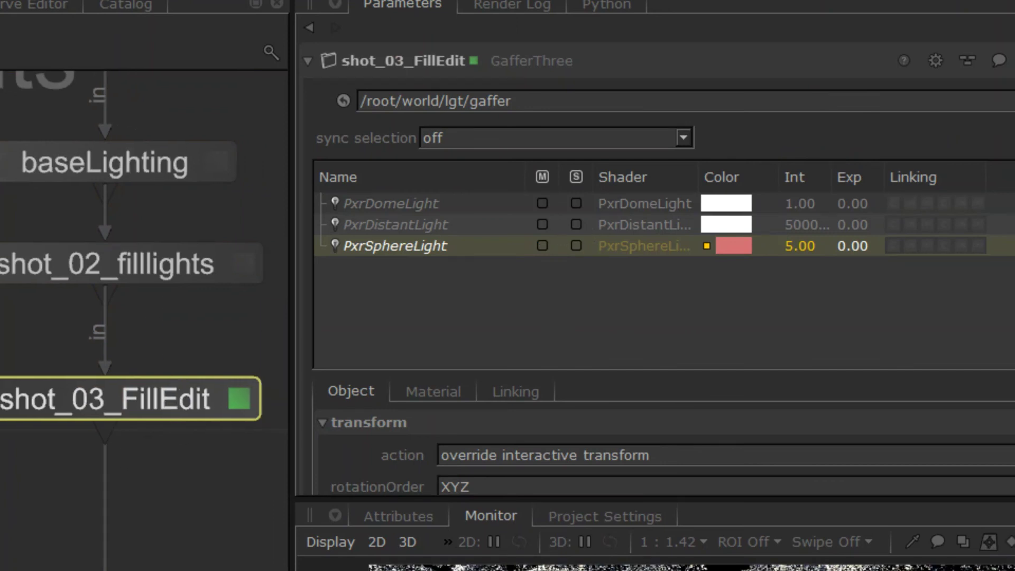
Delete the edit package of PxrSphereLight in shot_03_FillEdit.
{"action": "right_click", "coordinate": [412, 244]}
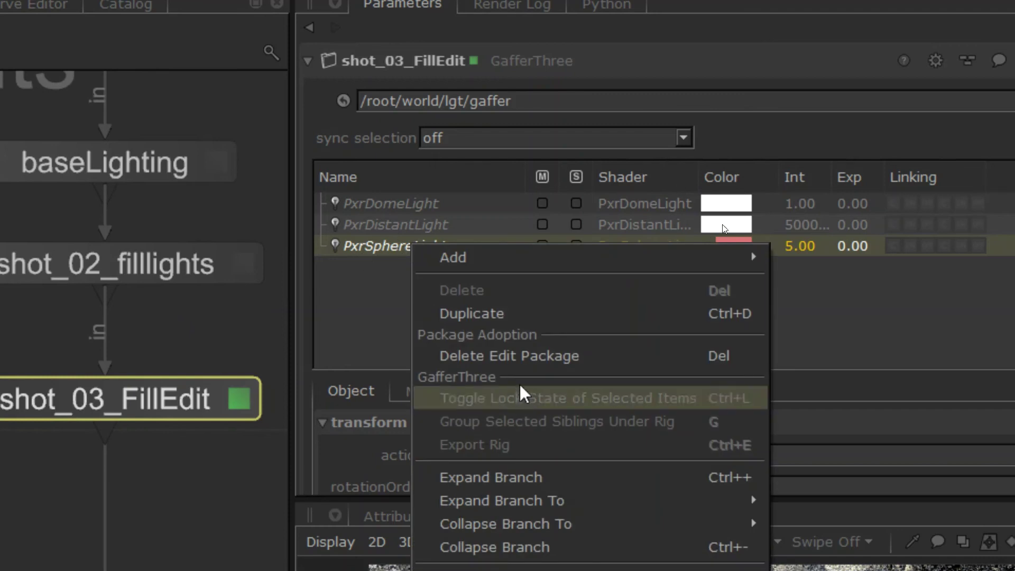
{"action": "left_click", "coordinate": [491, 361]}
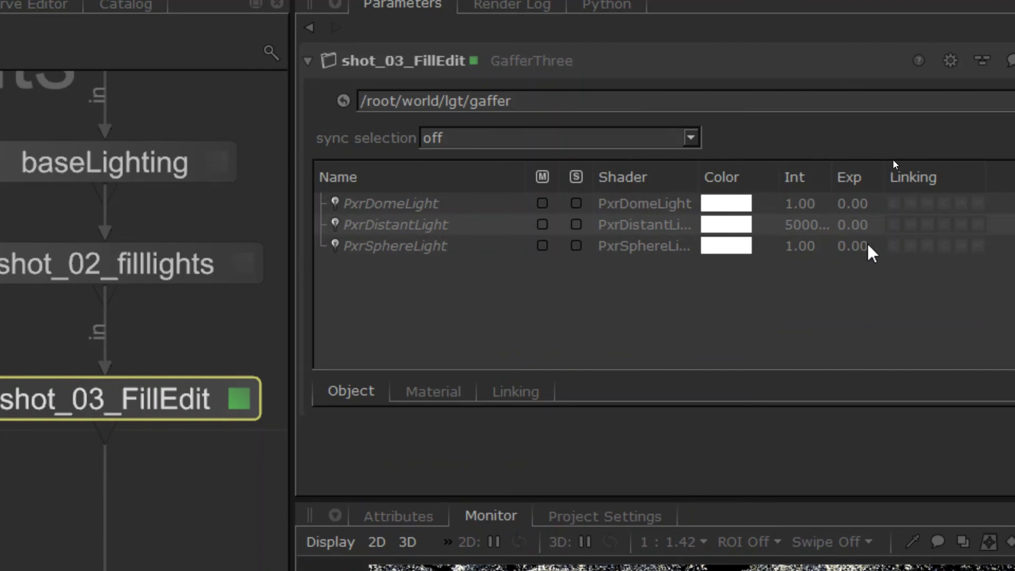
{"action": "middle_click_drag", "start_coordinate": [689, 248], "coordinate": [757, 252]}
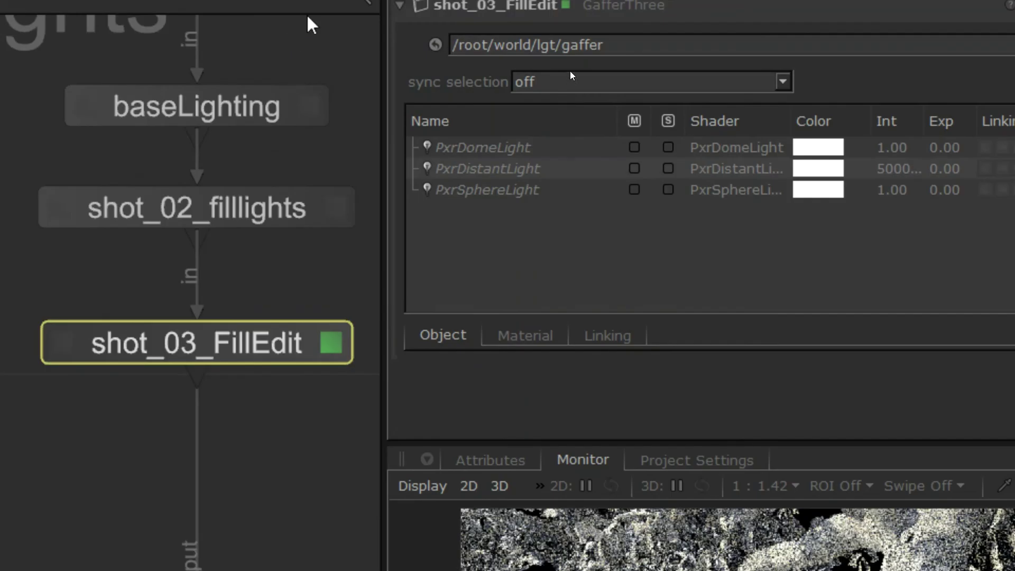
Delete the shot_03_FillEdit and shot_02_filllights nodes, keeping baseLighting in the chain.
{"action": "left_click", "coordinate": [274, 76]}
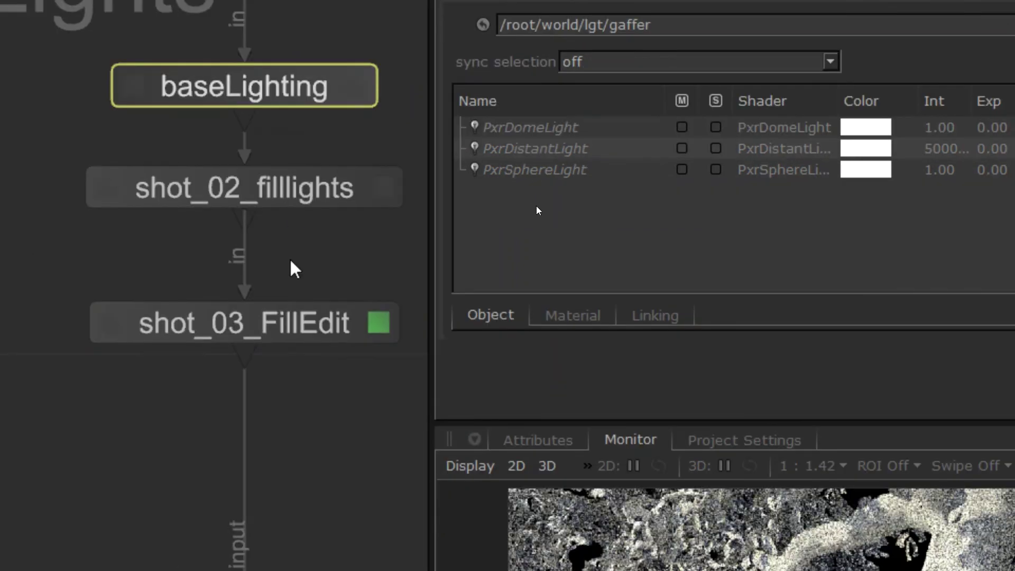
{"action": "left_click", "coordinate": [322, 339]}
{"action": "key", "text": "Delete"}
{"action": "left_click", "coordinate": [300, 191]}
{"action": "key", "text": "Delete"}
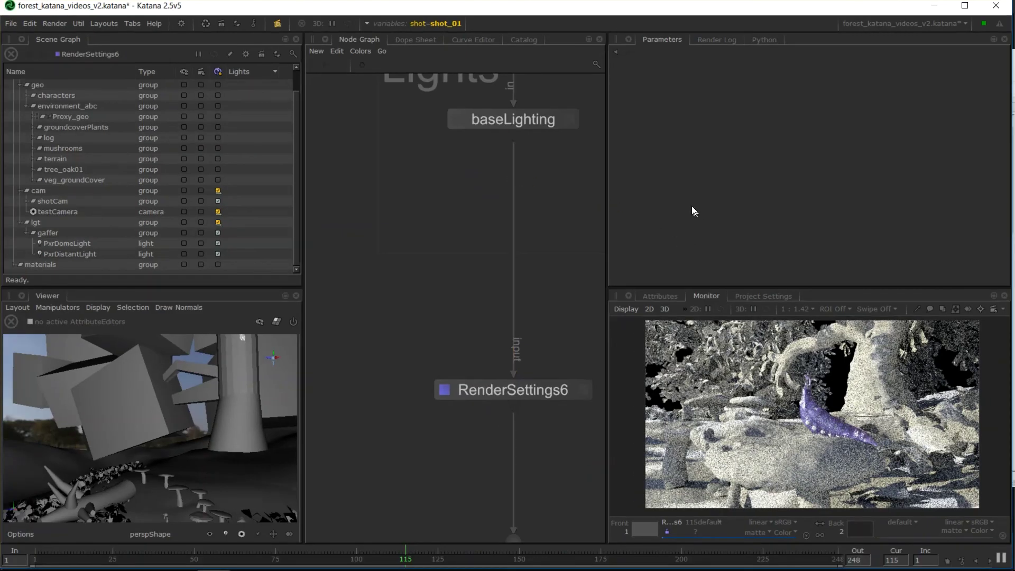
Examine the Lighting backdrop with MainLights, the shot override nodes and VariableSwitch36, and return to the Lights backdrop.
{"action": "scroll", "coordinate": [572, 227], "scroll_direction": "down", "scroll_amount": 5}
{"action": "middle_click_drag", "start_coordinate": [573, 224], "coordinate": [251, 275]}
{"action": "scroll", "coordinate": [470, 278], "scroll_direction": "down", "scroll_amount": 6}
{"action": "middle_click_drag", "start_coordinate": [553, 281], "coordinate": [399, 282]}
{"action": "scroll", "coordinate": [402, 283], "scroll_direction": "up", "scroll_amount": 6}
{"action": "middle_click_drag", "start_coordinate": [313, 349], "coordinate": [551, 239]}
{"action": "scroll", "coordinate": [531, 267], "scroll_direction": "up", "scroll_amount": 3}
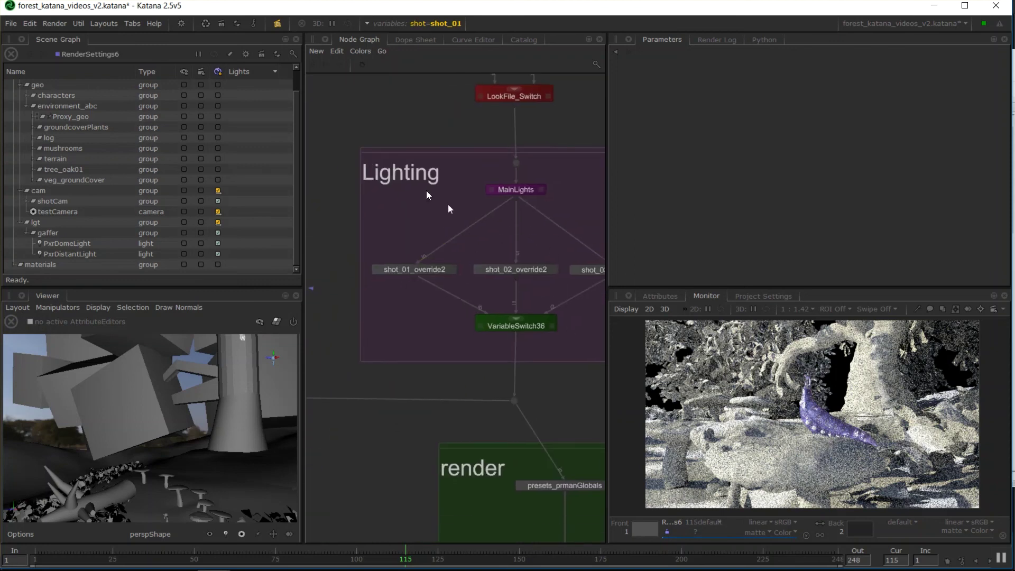
{"action": "middle_click_drag", "start_coordinate": [480, 221], "coordinate": [494, 242]}
{"action": "middle_click_drag", "start_coordinate": [594, 280], "coordinate": [529, 281]}
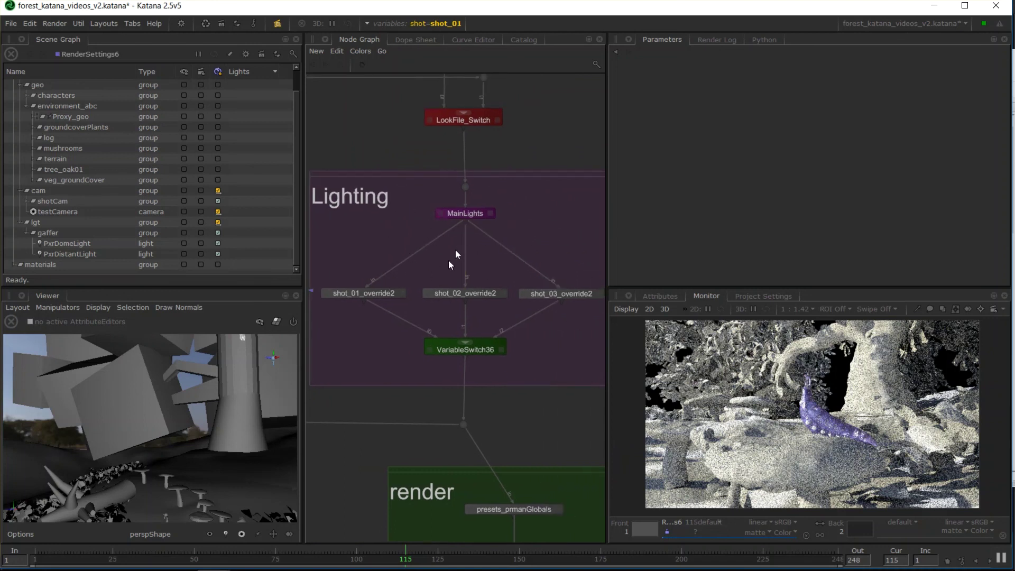
{"action": "scroll", "coordinate": [503, 253], "scroll_direction": "down", "scroll_amount": 3}
{"action": "middle_click_drag", "start_coordinate": [325, 247], "coordinate": [660, 281]}
{"action": "middle_click_drag", "start_coordinate": [427, 284], "coordinate": [641, 281]}
{"action": "middle_click_drag", "start_coordinate": [381, 287], "coordinate": [597, 294]}
{"action": "middle_click_drag", "start_coordinate": [588, 84], "coordinate": [477, 297]}
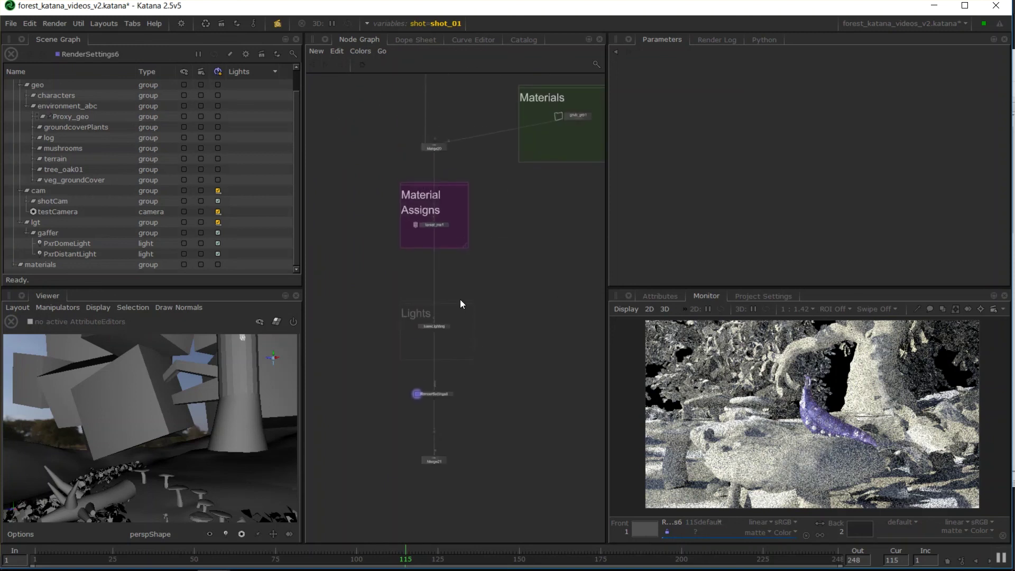
{"action": "left_click", "coordinate": [457, 301]}
{"action": "scroll", "coordinate": [481, 300], "scroll_direction": "up", "scroll_amount": 3}
{"action": "middle_click_drag", "start_coordinate": [417, 310], "coordinate": [468, 280]}
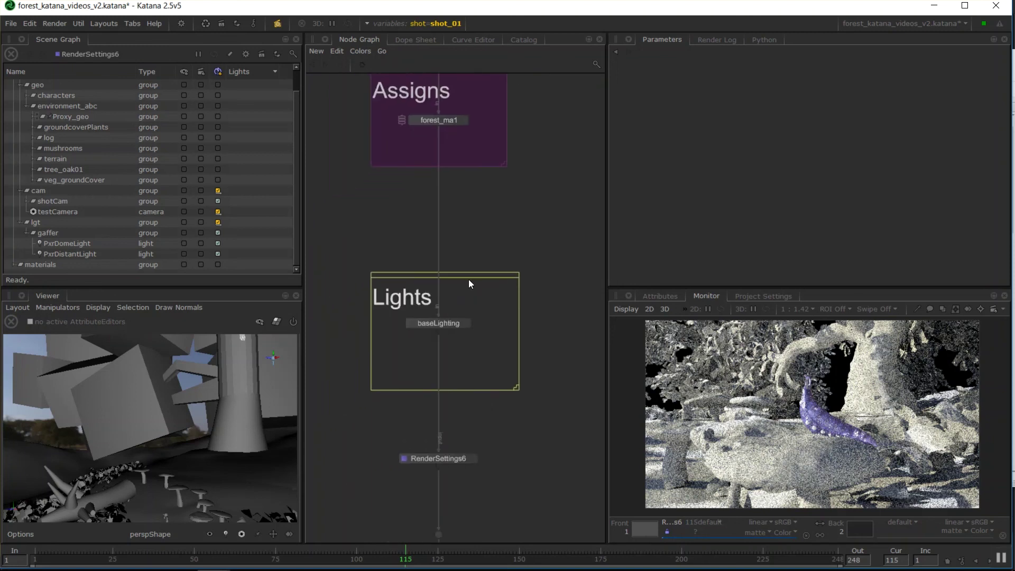
{"action": "middle_click_drag", "start_coordinate": [561, 310], "coordinate": [549, 268]}
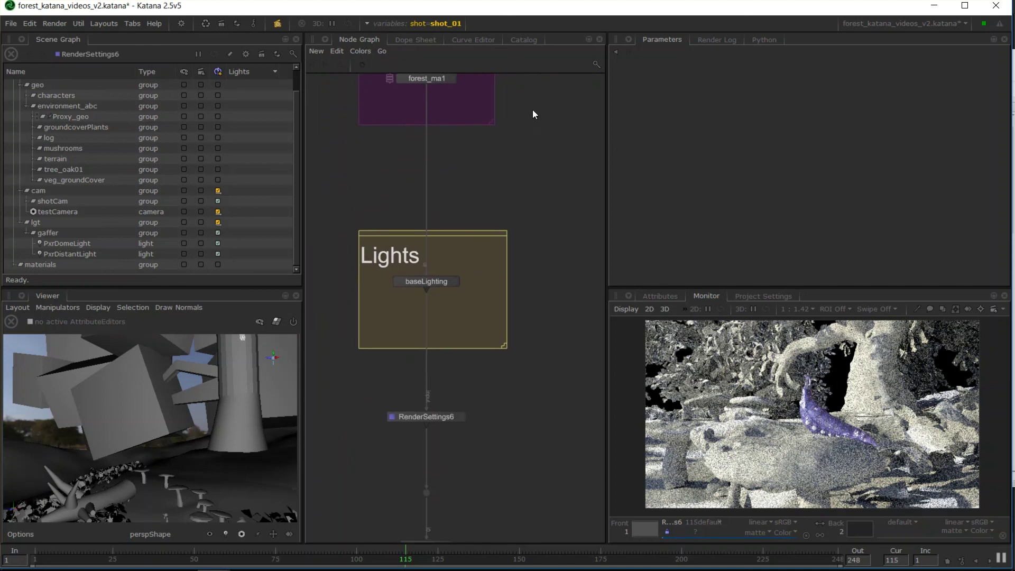
Duplicate the baseLighting node and place the copy to the right, outside the Lights backdrop.
{"action": "left_click", "coordinate": [441, 284]}
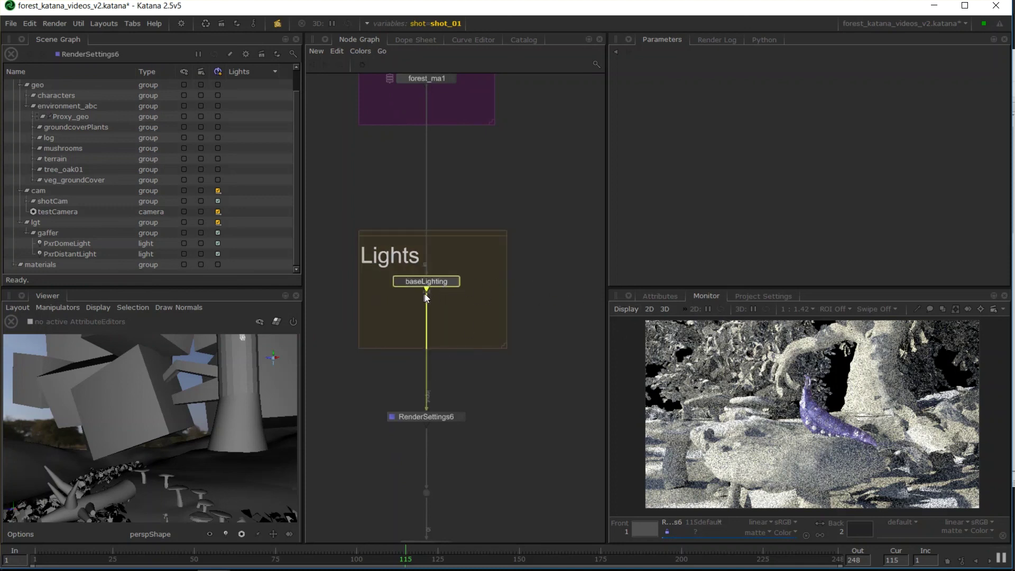
{"action": "scroll", "coordinate": [455, 301], "scroll_direction": "up", "scroll_amount": 3}
{"action": "middle_click_drag", "start_coordinate": [465, 292], "coordinate": [498, 312]}
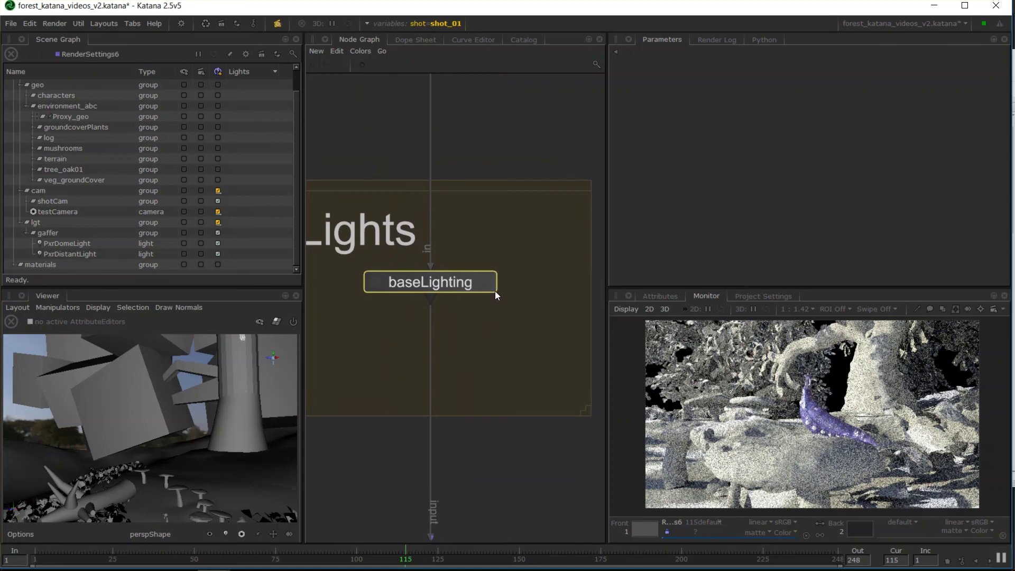
{"action": "key", "text": "ctrl+d"}
{"action": "left_click", "coordinate": [572, 286]}
{"action": "middle_click_drag", "start_coordinate": [547, 294], "coordinate": [459, 287]}
{"action": "left_click_drag", "start_coordinate": [458, 287], "coordinate": [625, 284]}
{"action": "middle_click_drag", "start_coordinate": [459, 322], "coordinate": [353, 333]}
{"action": "left_click", "coordinate": [542, 300]}
{"action": "middle_click_drag", "start_coordinate": [542, 301], "coordinate": [575, 305]}
{"action": "middle_click_drag", "start_coordinate": [391, 320], "coordinate": [585, 311]}
{"action": "left_click", "coordinate": [478, 296]}
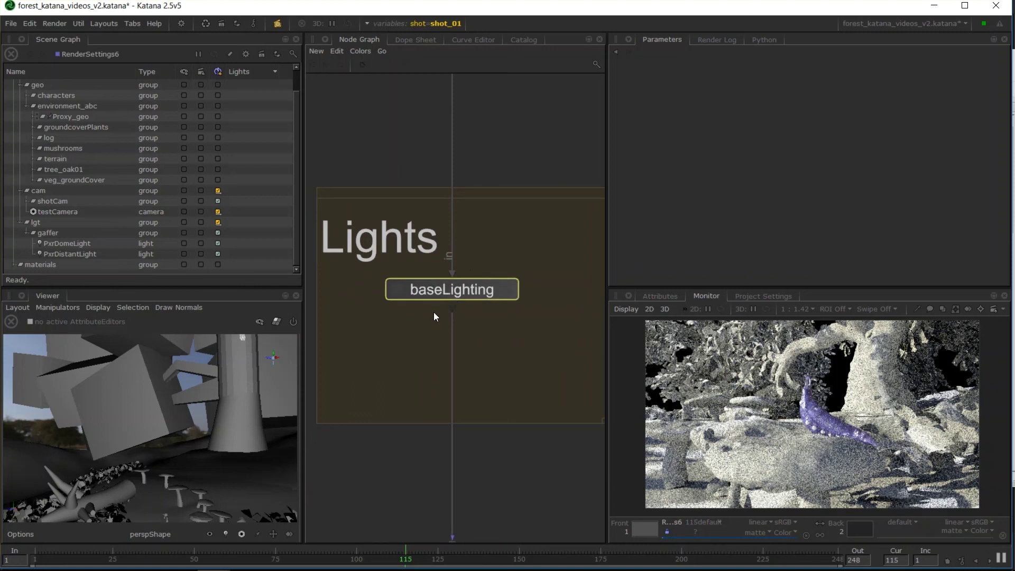
Extract baseLighting from the node chain and drop it back onto the connection above RenderSettings6.
{"action": "key", "text": "x"}
{"action": "mouse_move", "coordinate": [468, 288]}
{"action": "left_mouse_down"}
{"action": "mouse_move", "coordinate": [569, 238]}
{"action": "mouse_move", "coordinate": [457, 277]}
{"action": "left_mouse_up"}
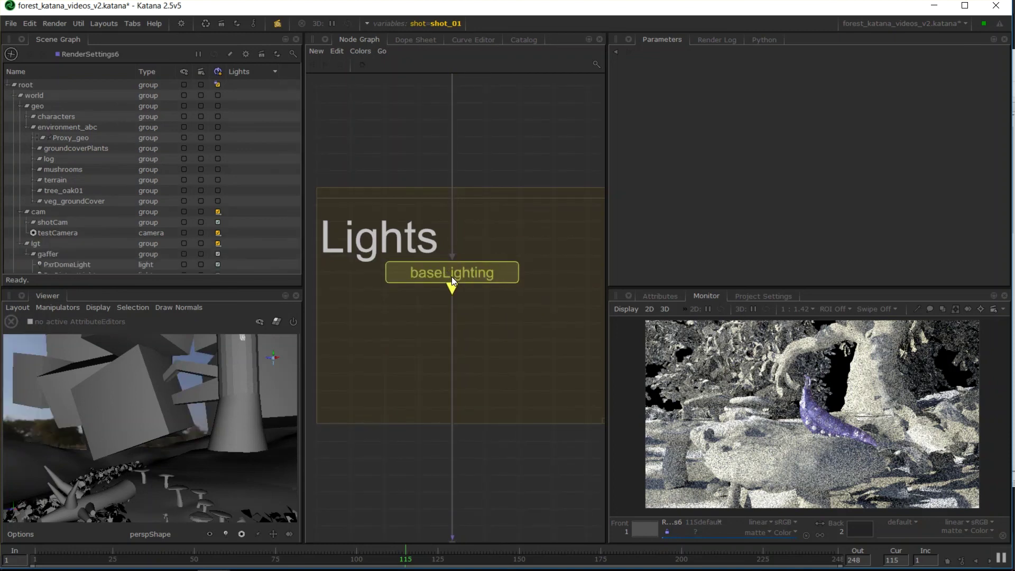
{"action": "scroll", "coordinate": [501, 255], "scroll_direction": "down", "scroll_amount": 3}
{"action": "left_click_drag", "start_coordinate": [467, 274], "coordinate": [431, 294]}
{"action": "middle_click_drag", "start_coordinate": [598, 274], "coordinate": [510, 283]}
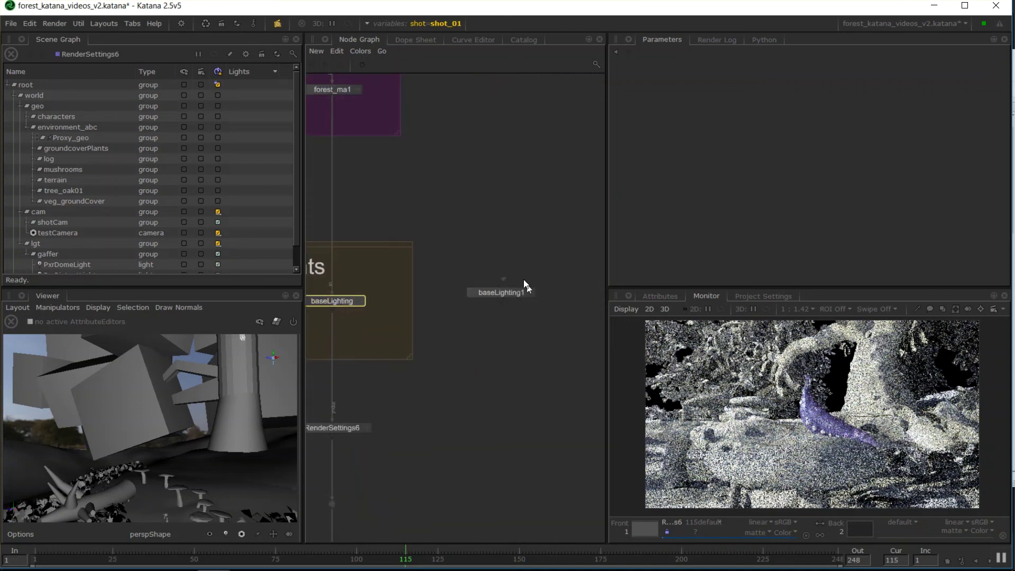
Delete the baseLighting1 copy beside the Lights backdrop.
{"action": "left_click", "coordinate": [517, 294]}
{"action": "key", "text": "Delete"}
{"action": "middle_click_drag", "start_coordinate": [338, 299], "coordinate": [484, 281]}
Adjust baseLighting's position within the Lights backdrop and open its parameters.
{"action": "left_click_drag", "start_coordinate": [498, 271], "coordinate": [498, 287]}
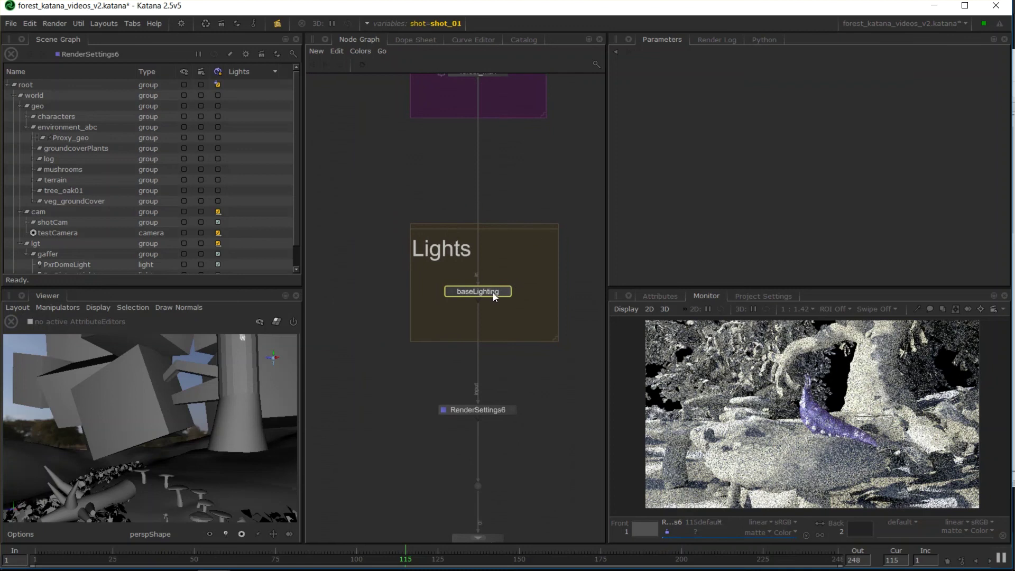
{"action": "scroll", "coordinate": [499, 310], "scroll_direction": "up", "scroll_amount": 3}
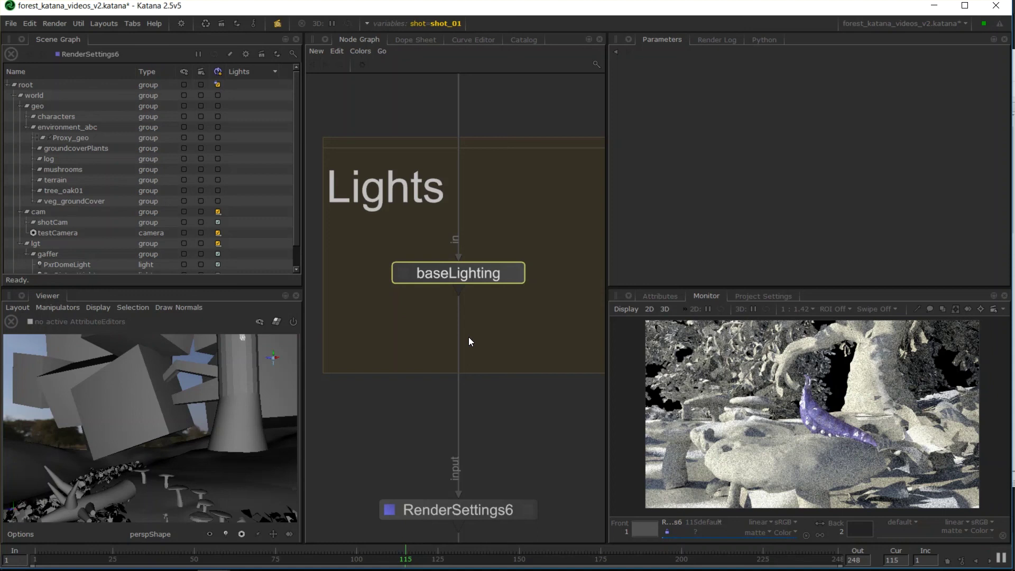
{"action": "left_click", "coordinate": [512, 273]}
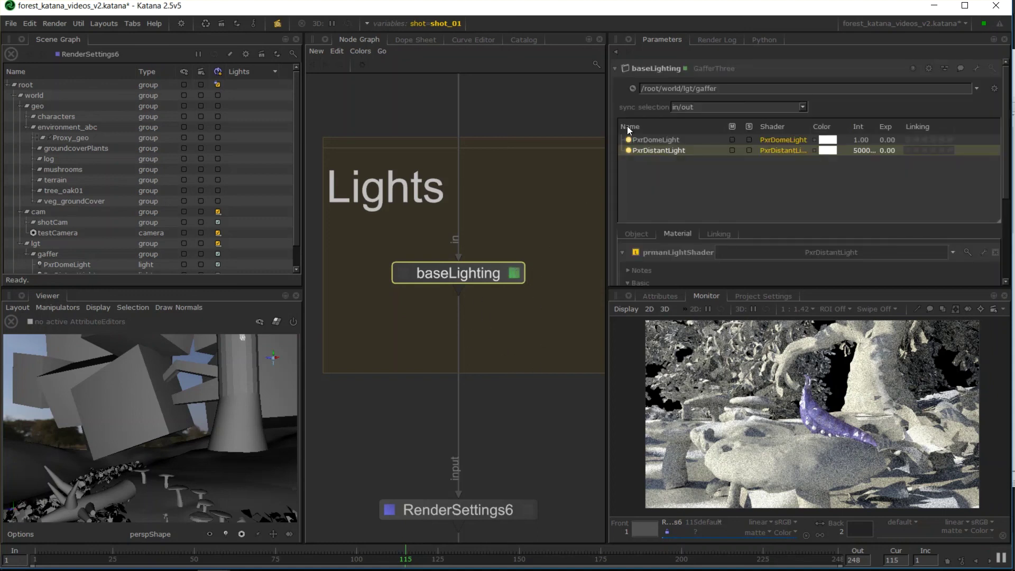